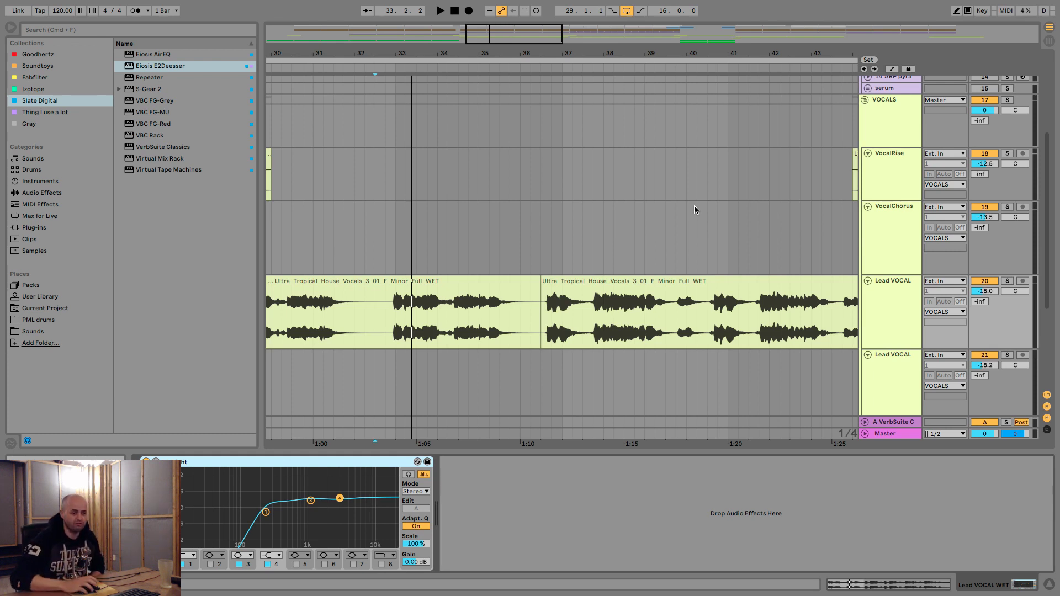
- Play back the lead vocal clips from bar 29 to hear the section
left_click_drag(626, 54, 530, 21)
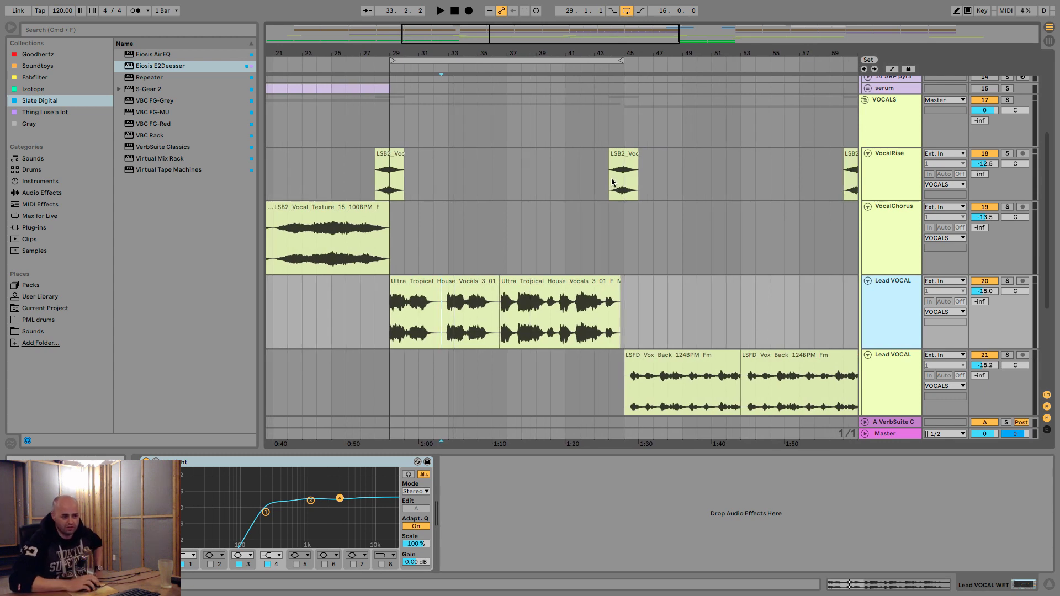
scroll(604, 184, "up", 5)
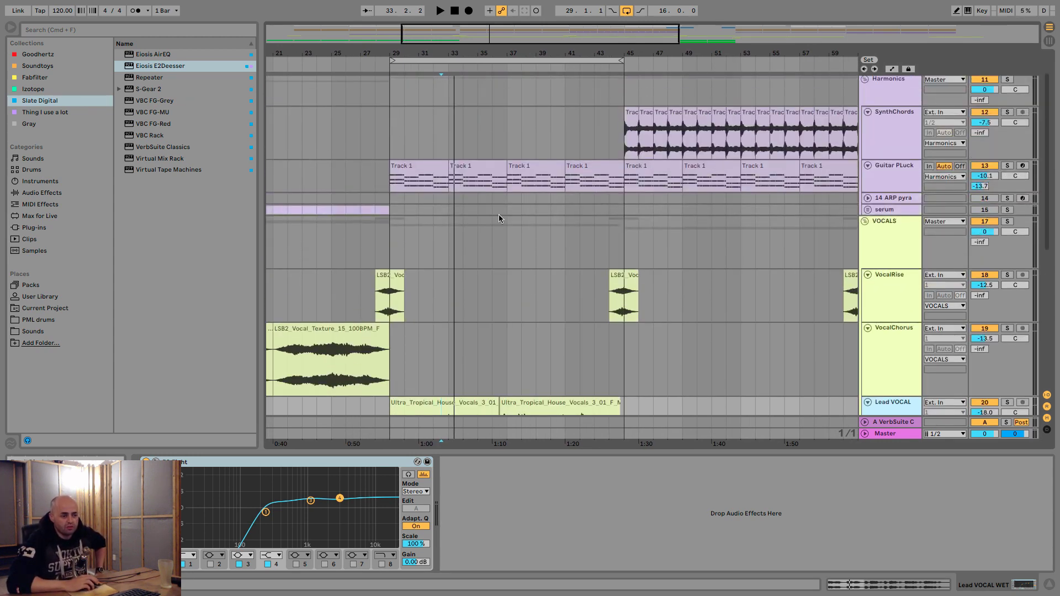
scroll(405, 251, "down", 3)
left_click(393, 352)
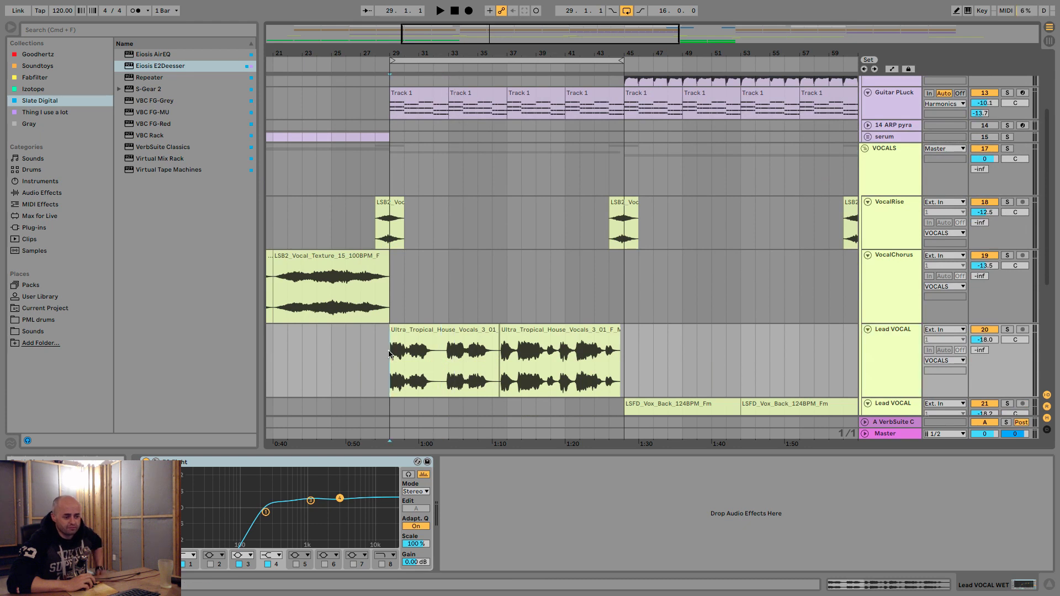
key("space")
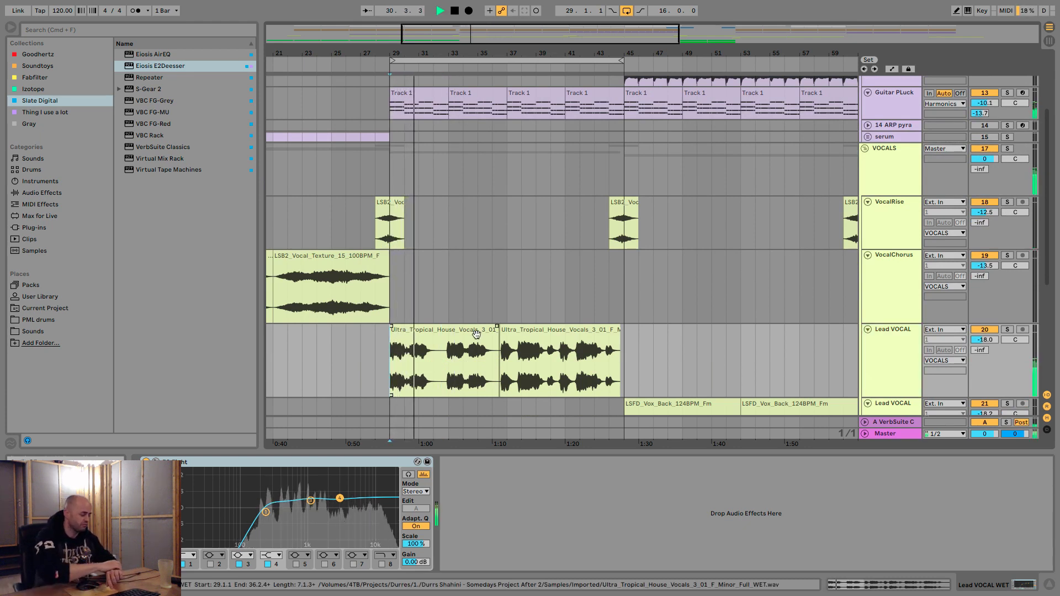
key("space")
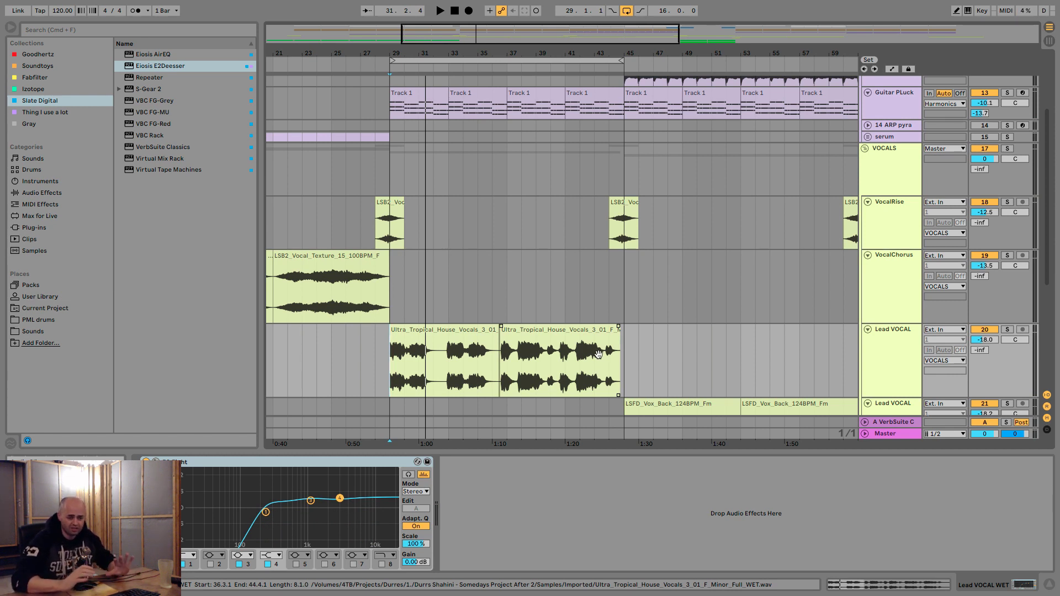
- Remove the EQ device from the Lead VOCAL track that holds the Ultra_Tropical_House clips
left_click(894, 359)
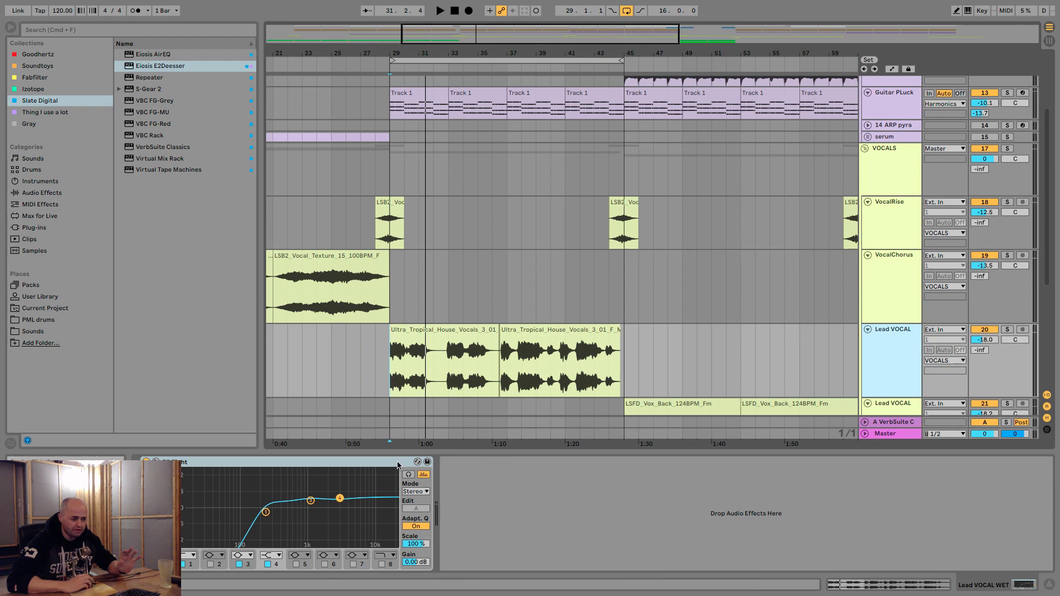
left_click(395, 464)
key("Delete")
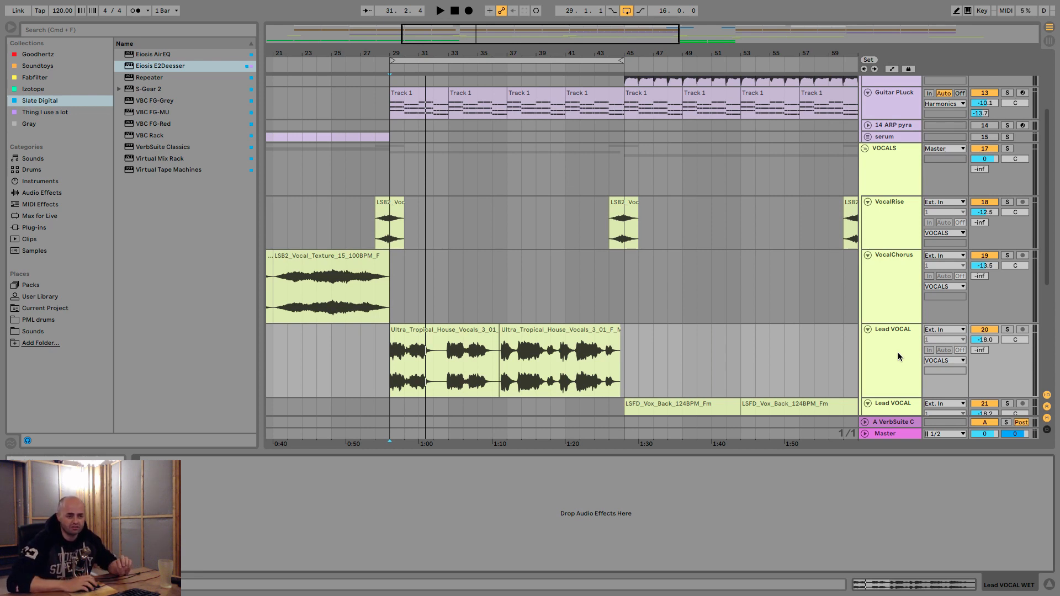
- Examine the SynthChords track's effect chain and the start of its first frozen clip at bar 45
scroll(898, 356, "up", 3)
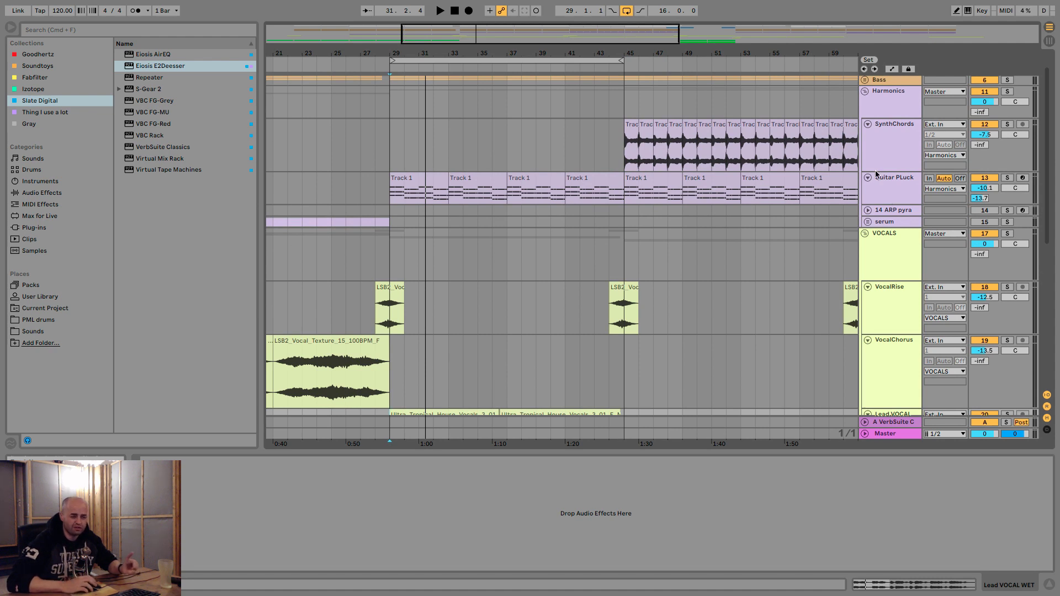
left_click(624, 153)
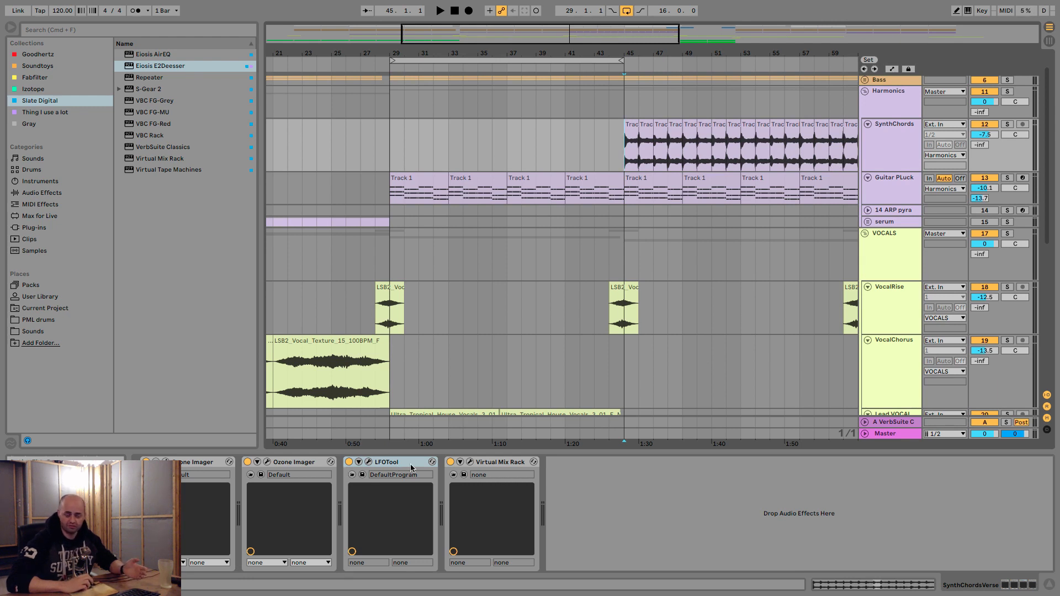
left_click_drag(651, 56, 633, 71)
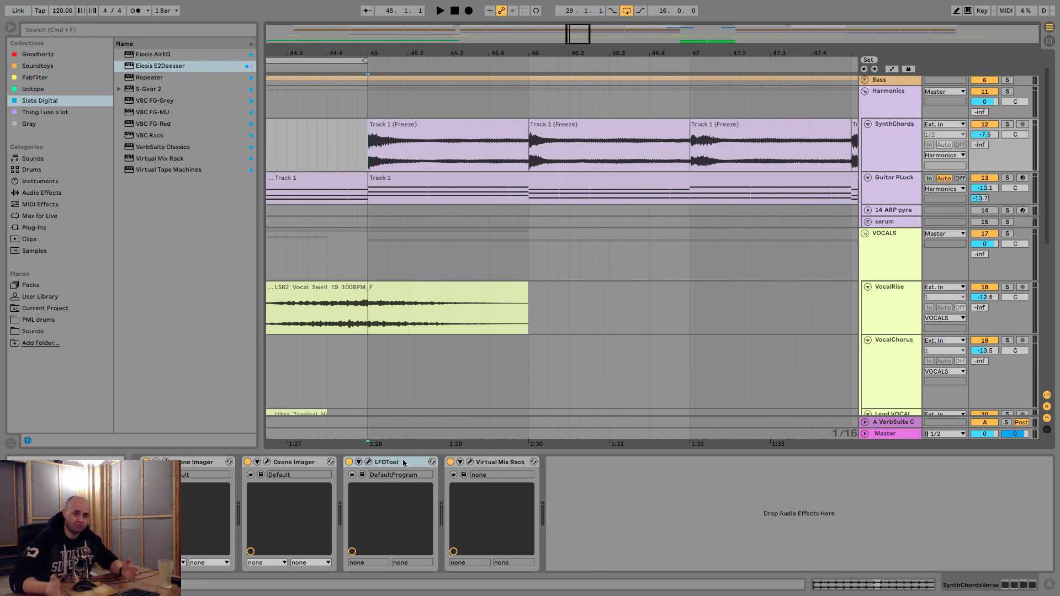
left_click_drag(358, 59, 441, 143)
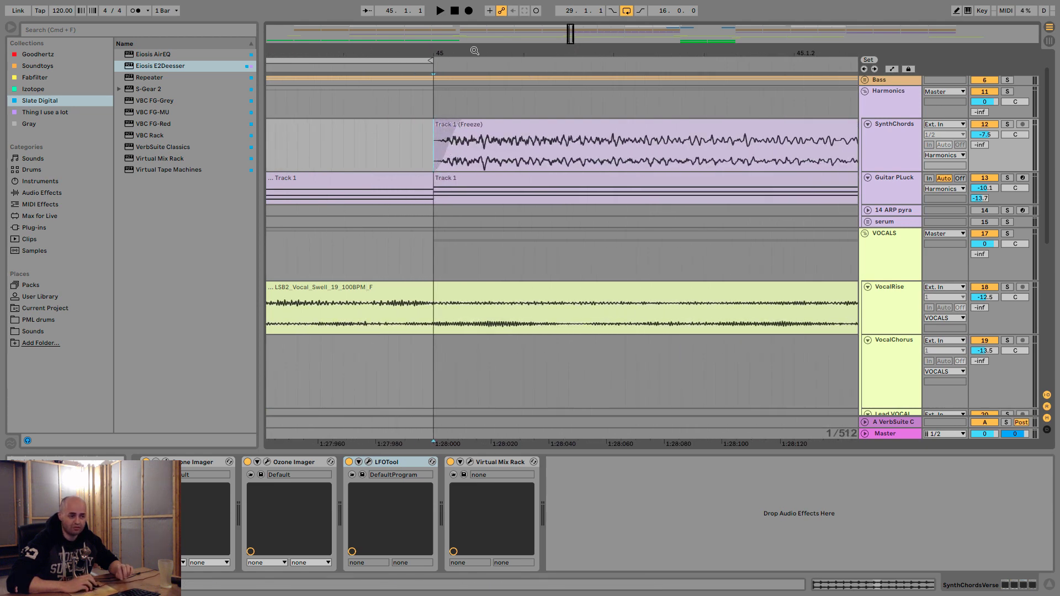
left_click_drag(476, 51, 478, 1)
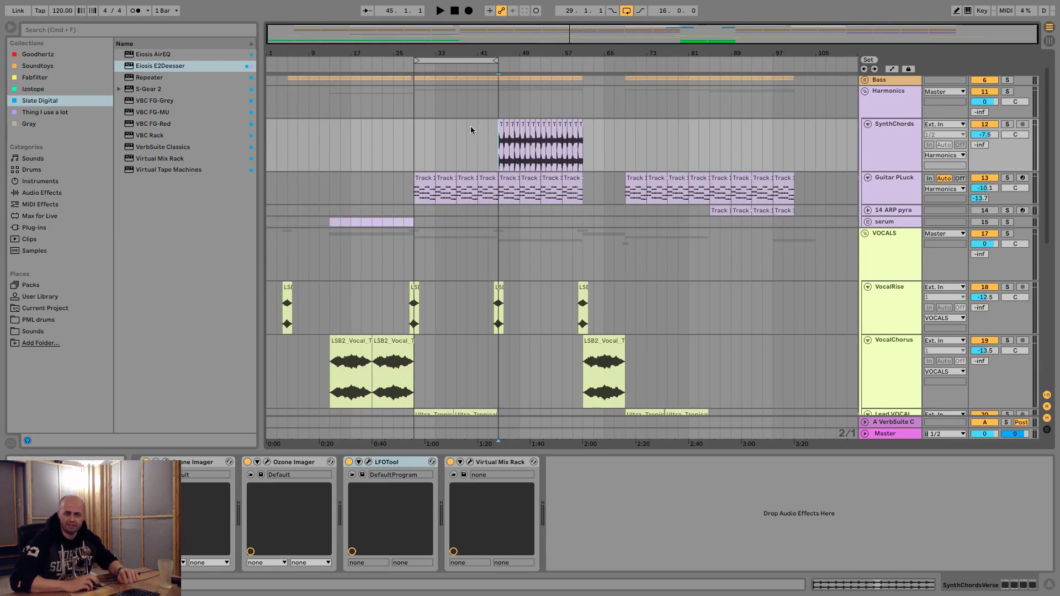
- Play from bar 29 and set the volume of Lead VOCAL track 20 to -11 dB
scroll(470, 126, "down", 5)
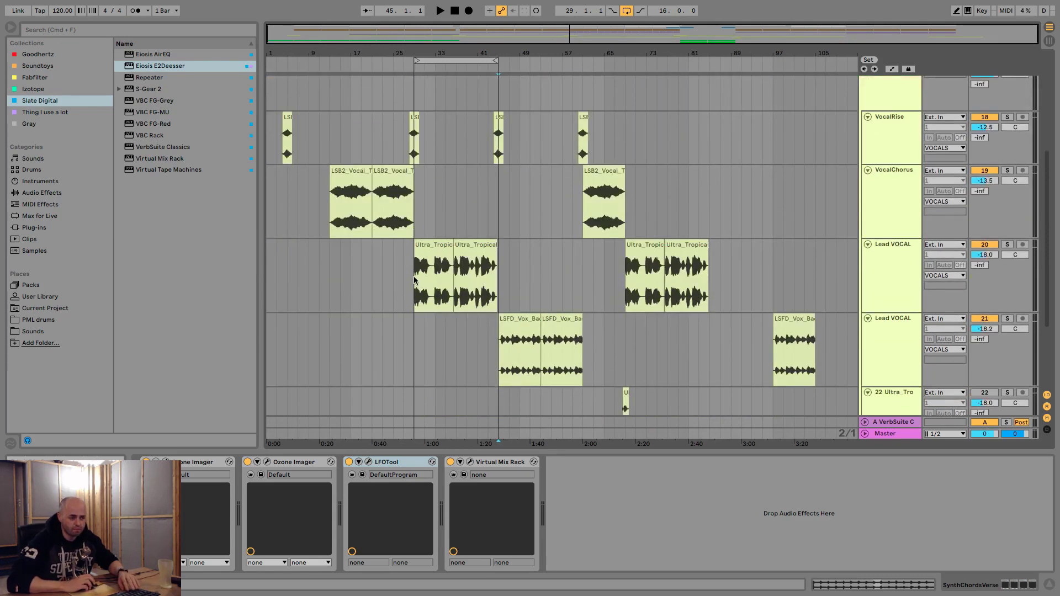
left_click(413, 280)
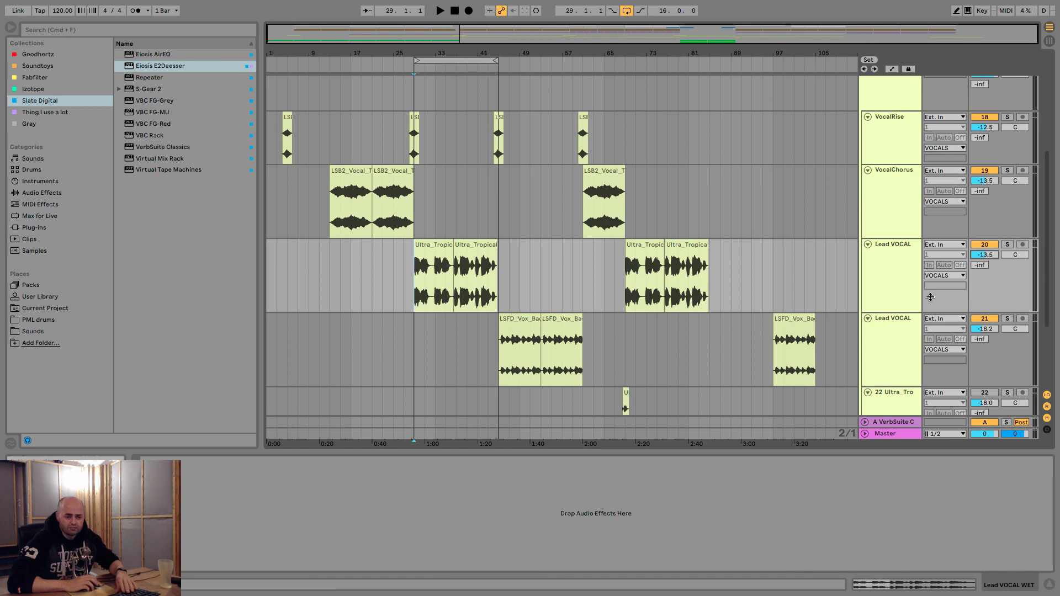
scroll(930, 284, "up", 3)
scroll(938, 284, "down", 2)
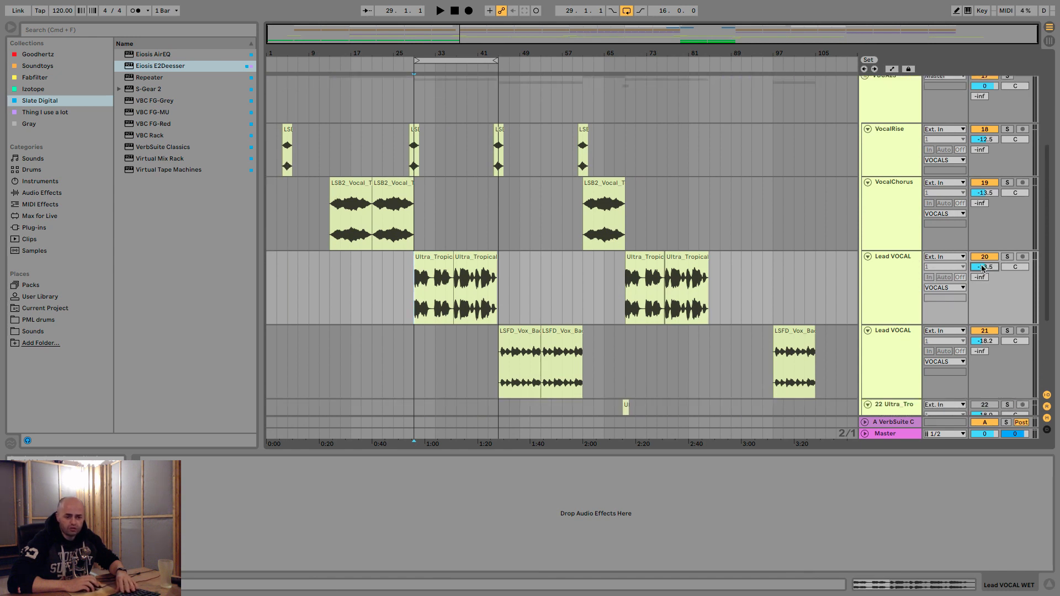
key("space")
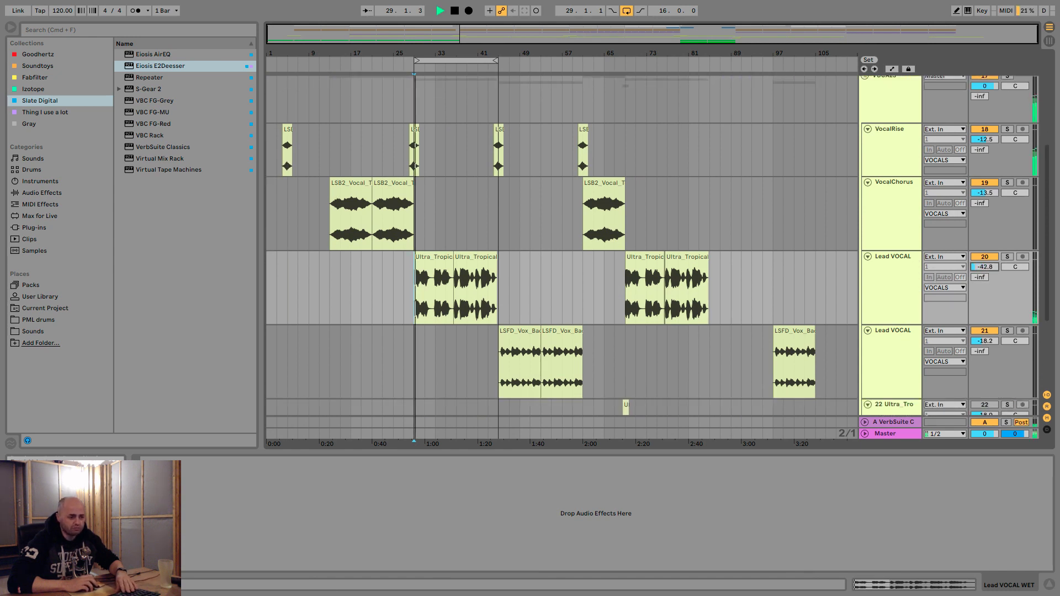
left_click_drag(982, 267, 982, 256)
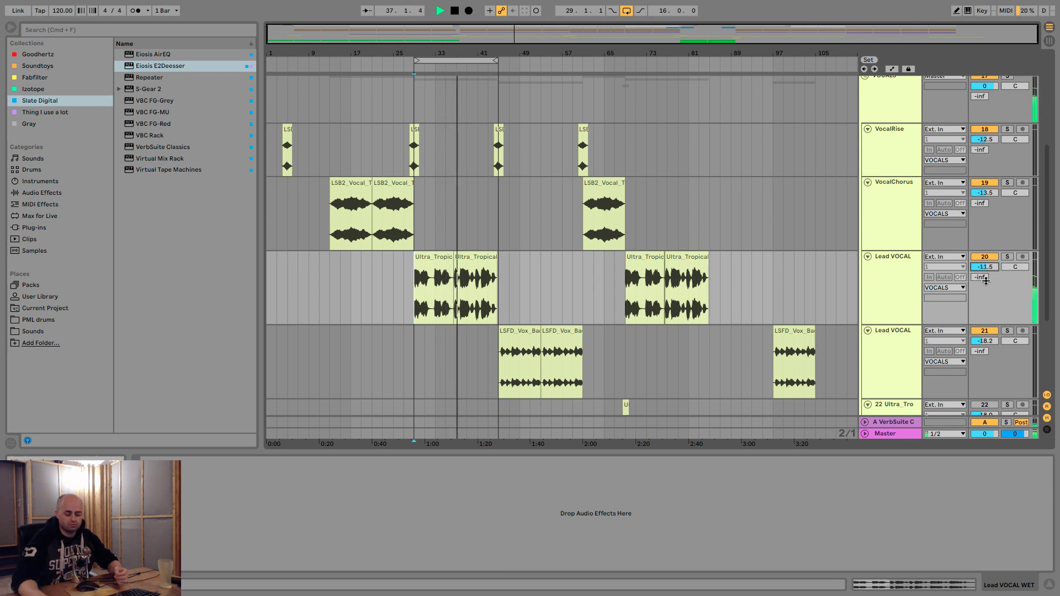
type("-")
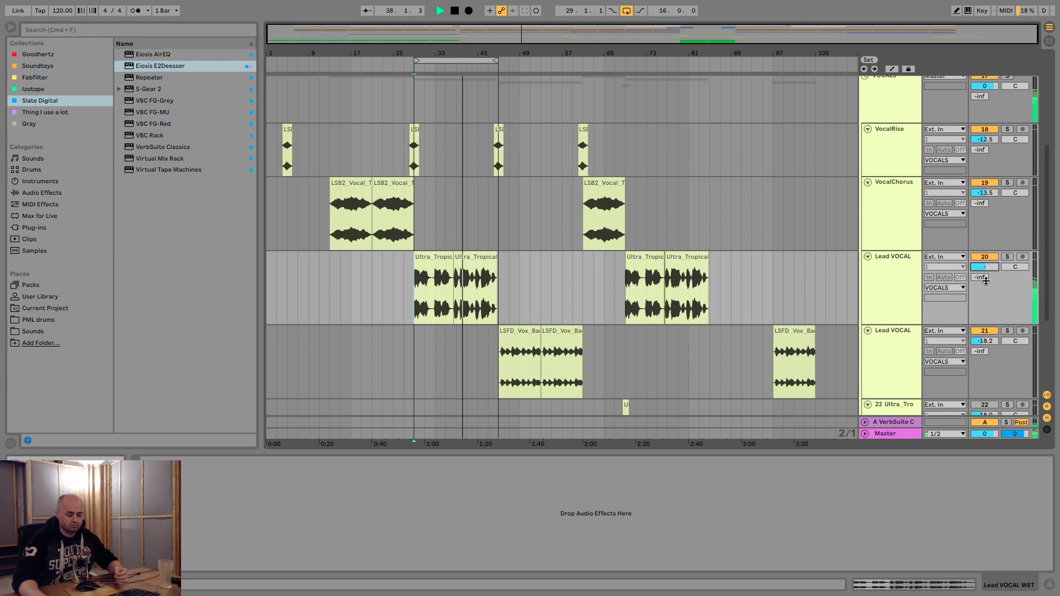
type("11")
key("Return")
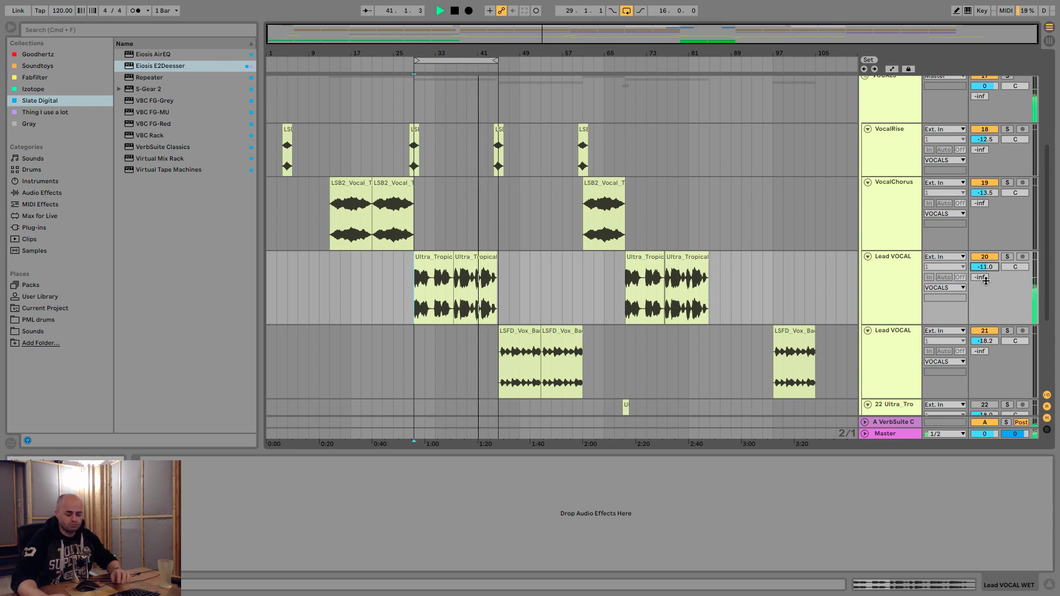
key("space")
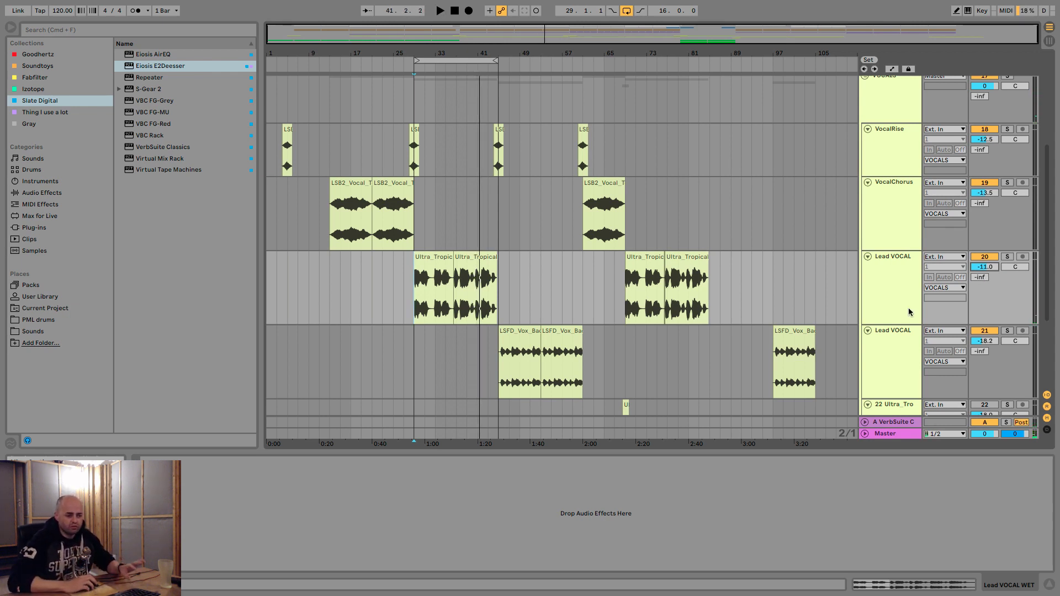
- Play the lead vocal clips from bar 29 and solo Lead VOCAL track 20
left_click(890, 290)
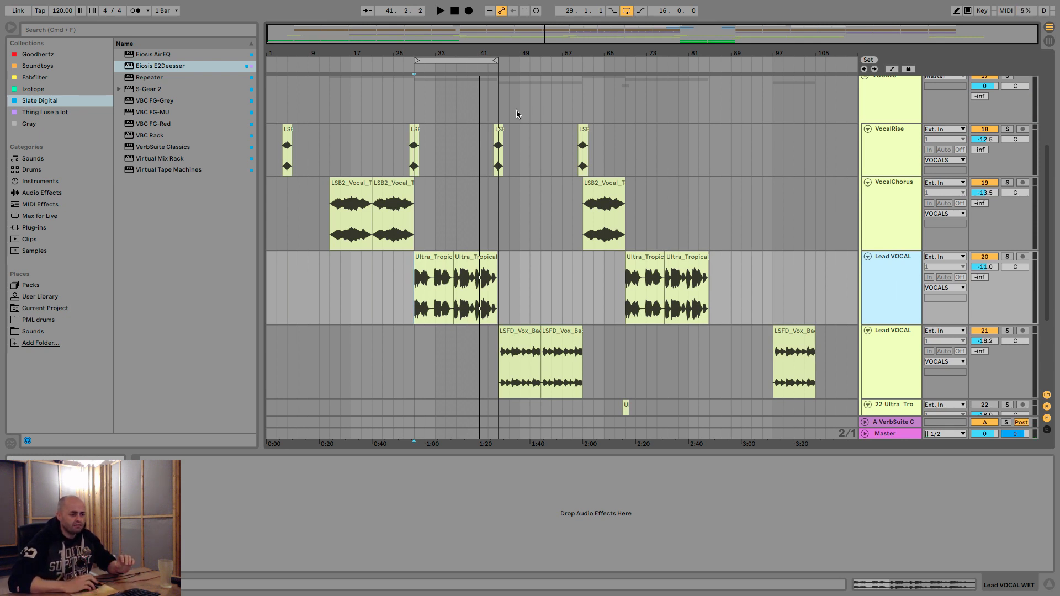
left_click_drag(432, 55, 448, 289)
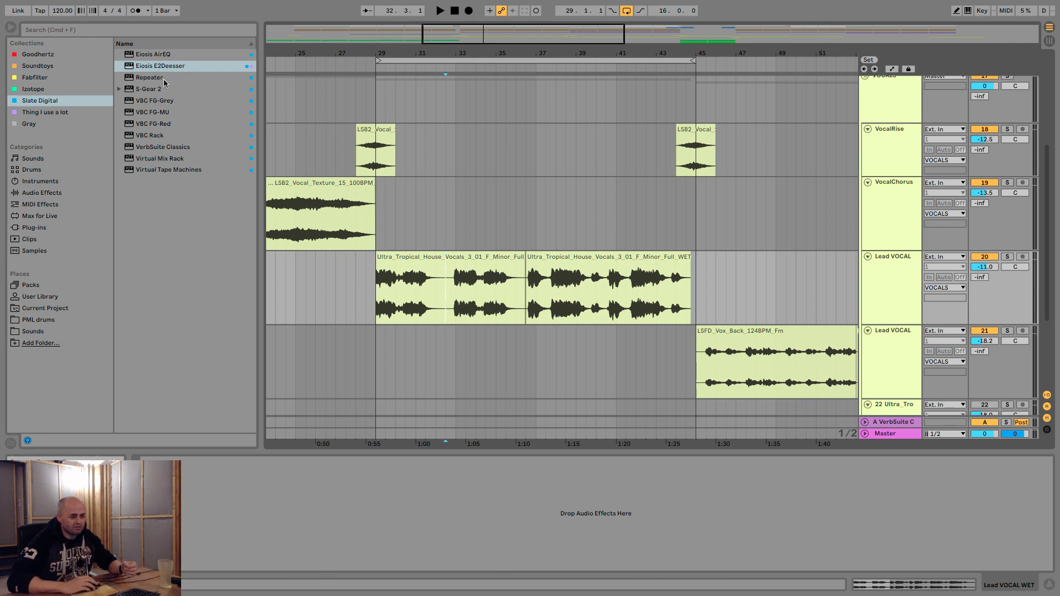
left_click(378, 298)
key("space")
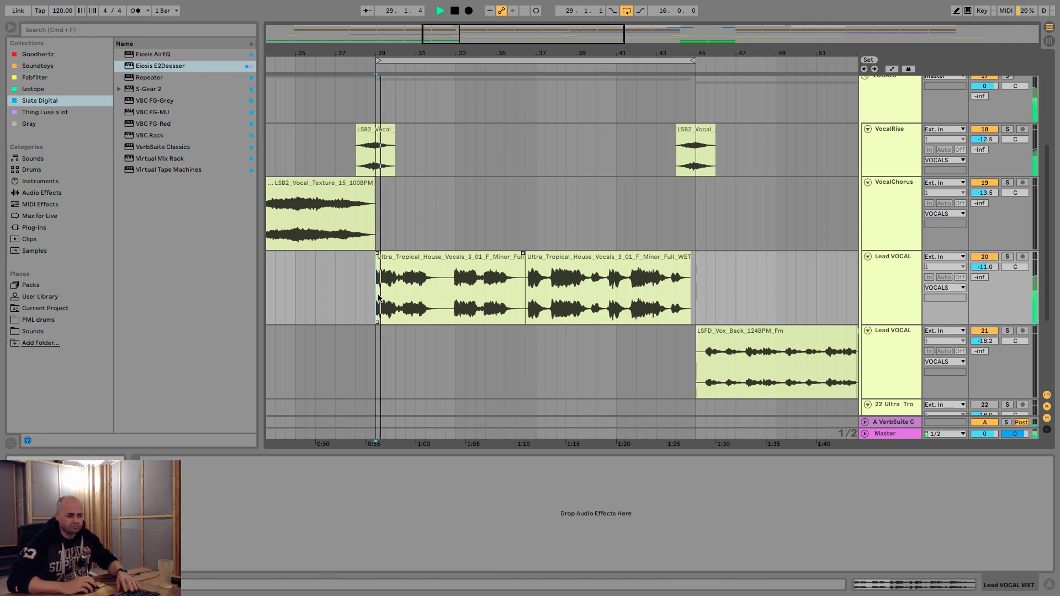
left_click(1007, 257)
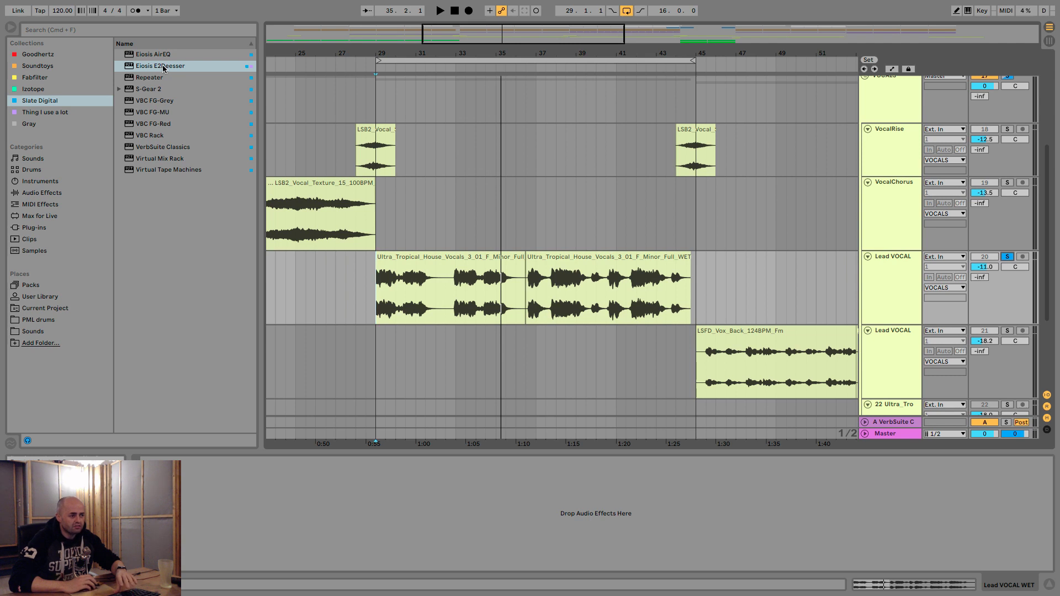
- Add Eiosis E2Deesser to the soloed Lead VOCAL track and load its Singing preset Female Singing Smooth Split
left_click_drag(162, 66, 398, 286)
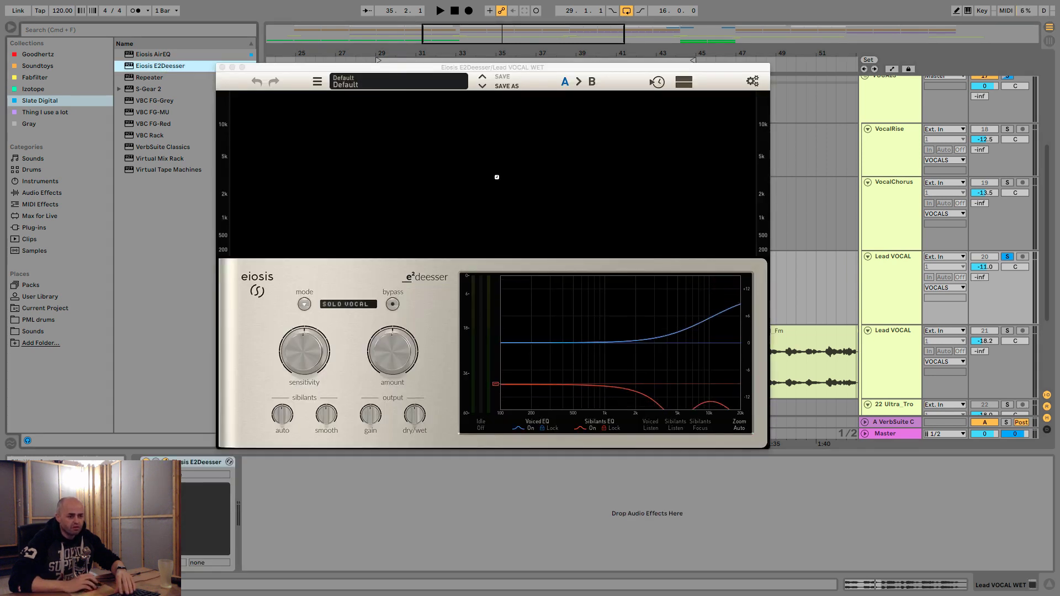
left_click_drag(465, 67, 489, 89)
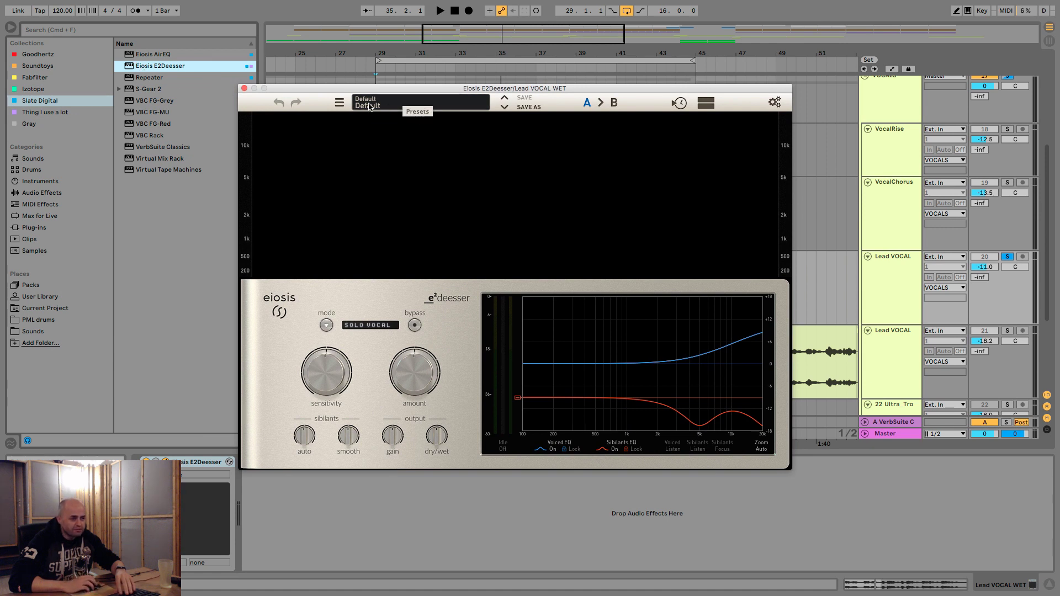
left_click(369, 106)
mouse_move(391, 185)
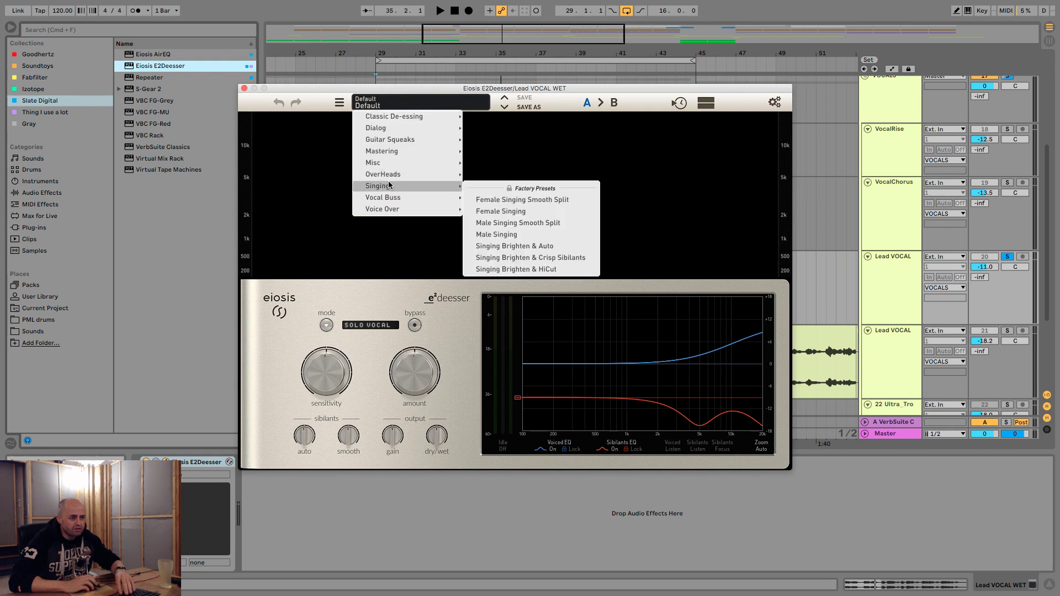
left_click(514, 203)
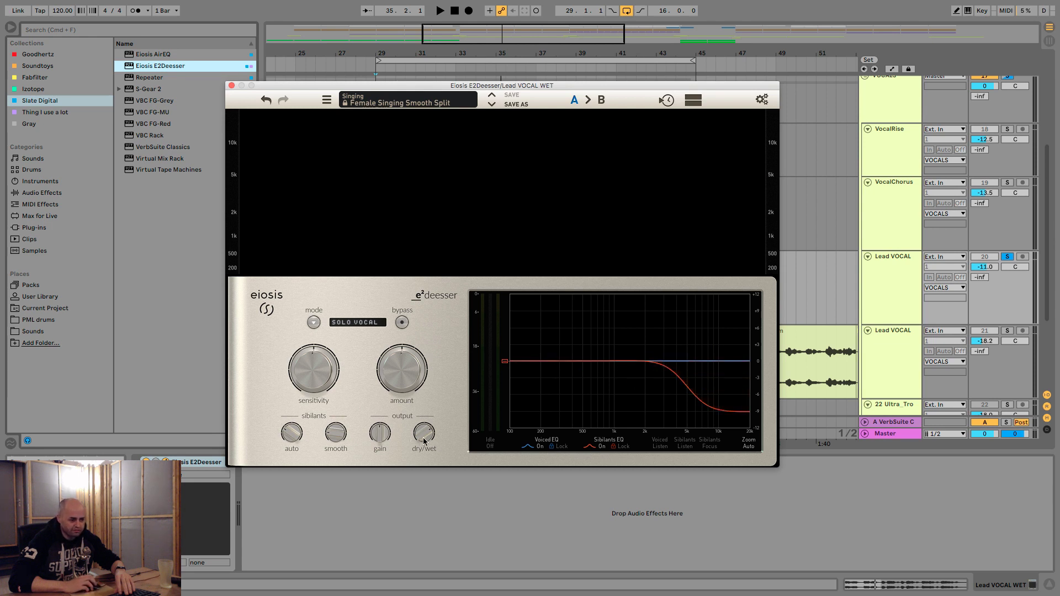
- Play the soloed vocal and adjust the de-esser's dry/wet amount
key("space")
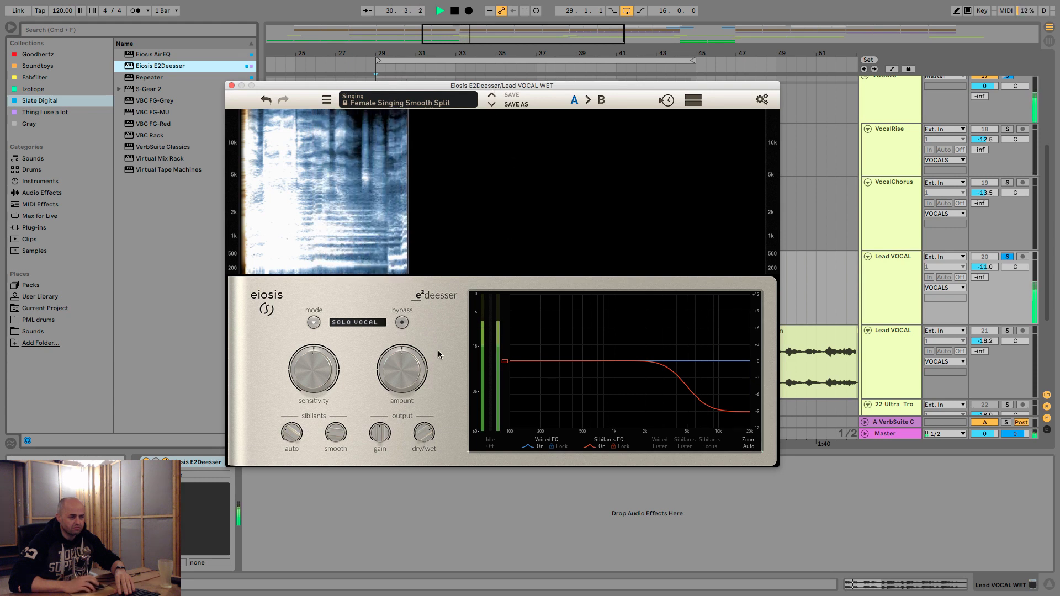
left_click_drag(429, 426, 548, 461)
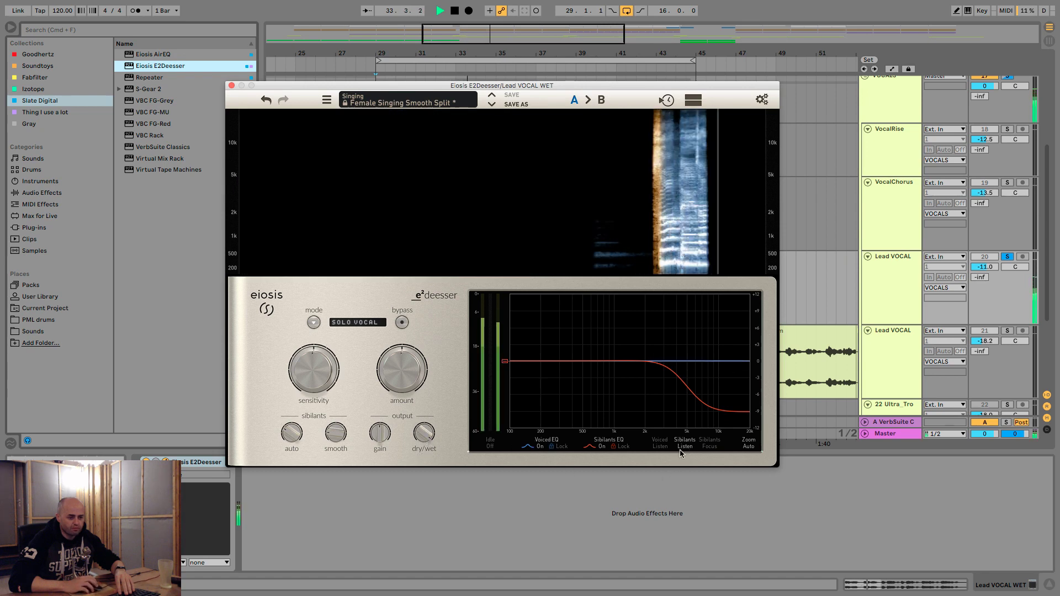
- Replay the vocal phrase from just before bar 33 and check how the de-esser treats its sibilants
left_click_drag(602, 87, 596, 316)
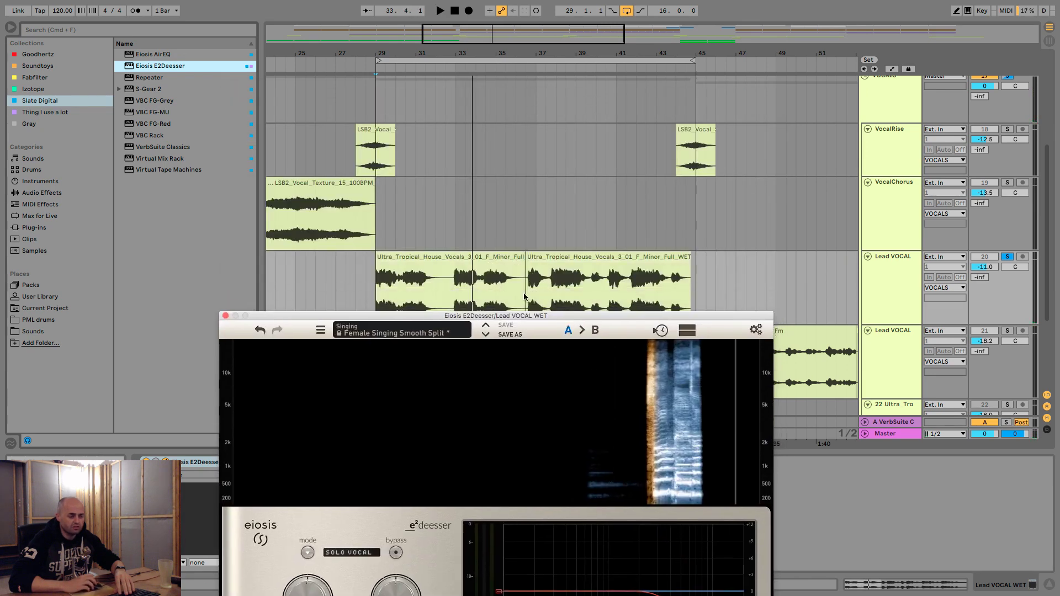
left_click_drag(448, 53, 562, 257)
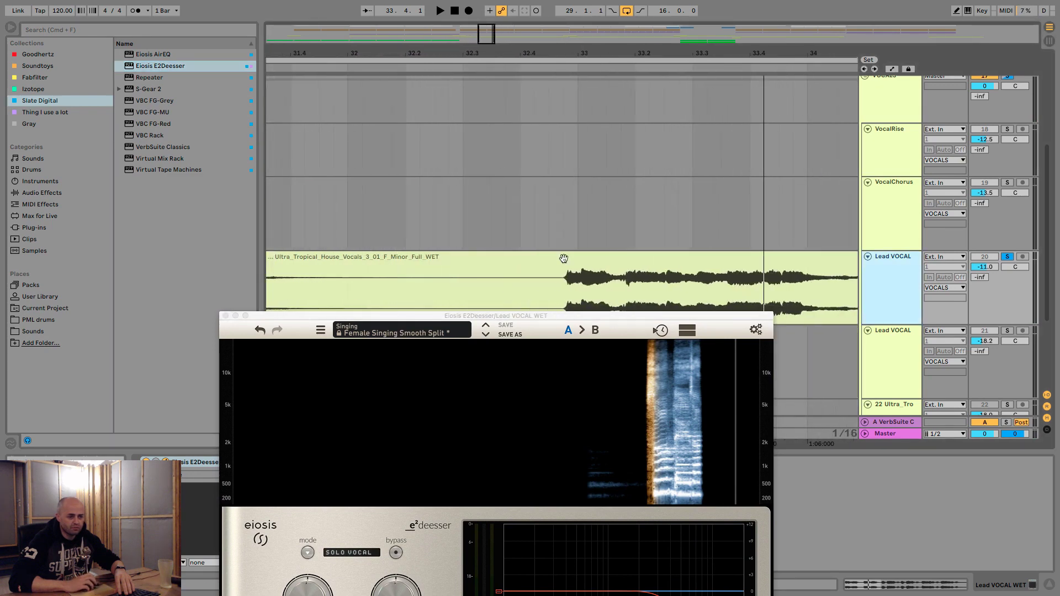
left_click(520, 294)
key("space")
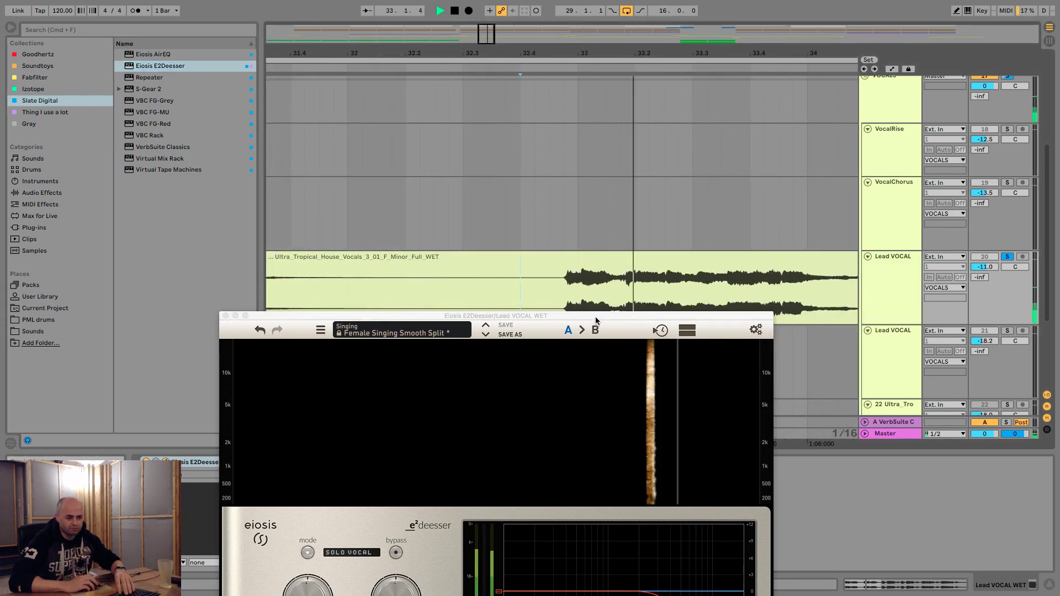
left_click_drag(595, 315, 599, 85)
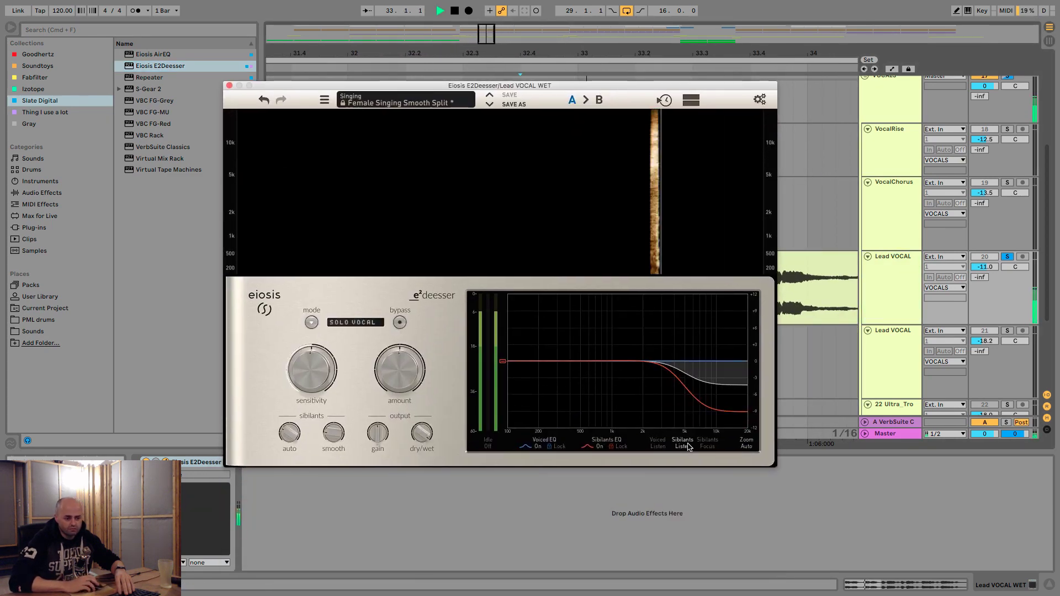
key("space")
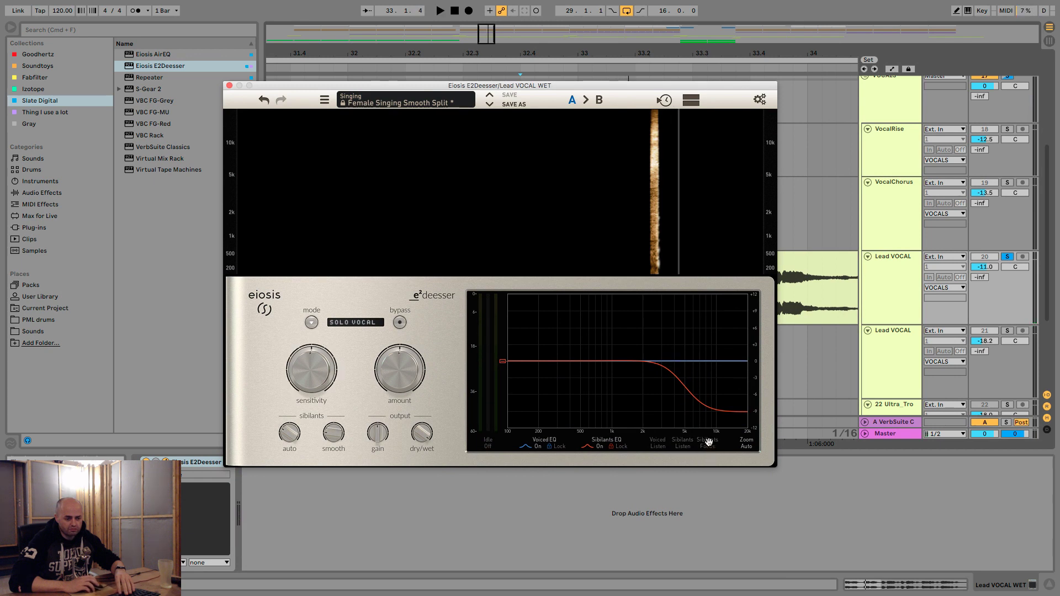
- Play the vocal phrase and audition the de-esser's voiced-only signal, switching Voiced Listen on and back off
key("space")
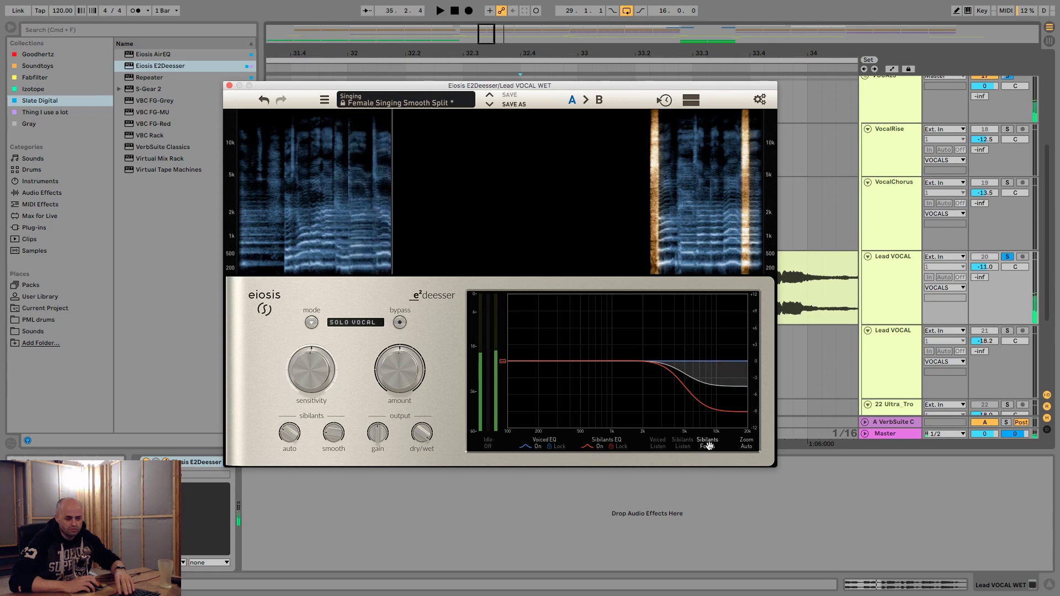
left_click(655, 446)
key("space")
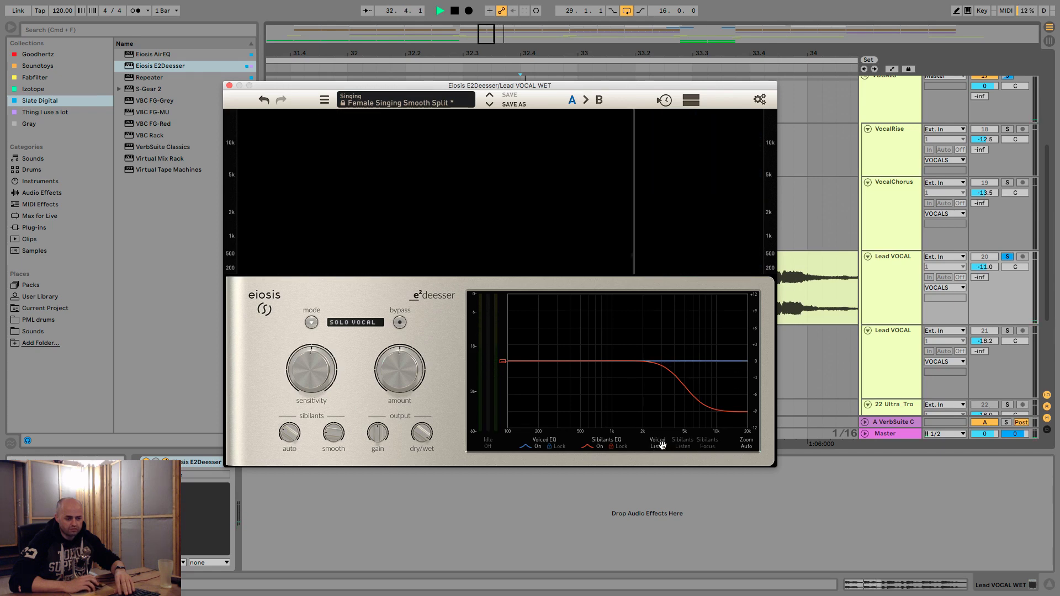
left_click(663, 446)
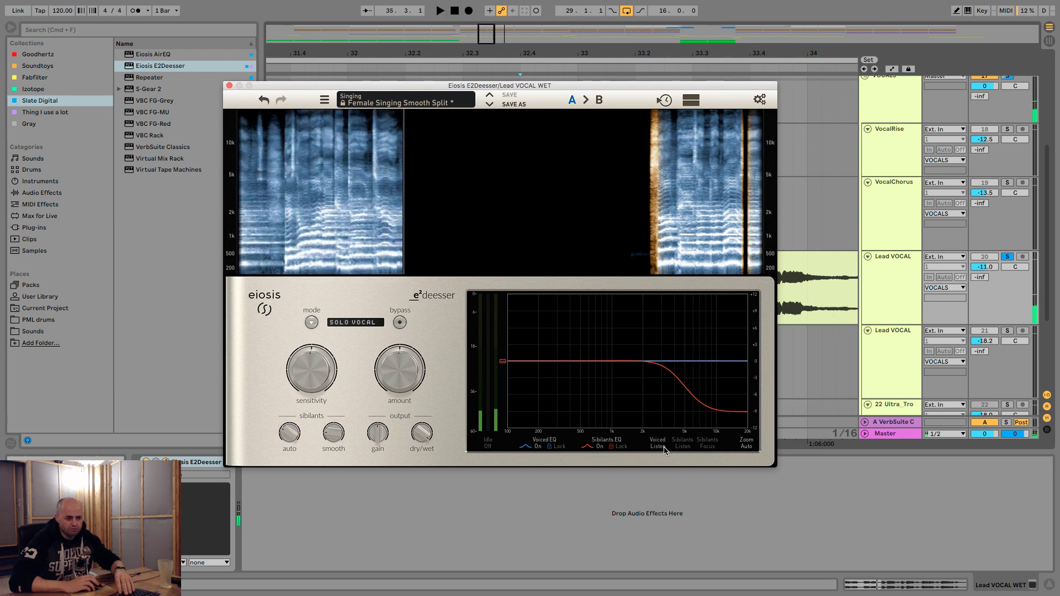
left_click(664, 447)
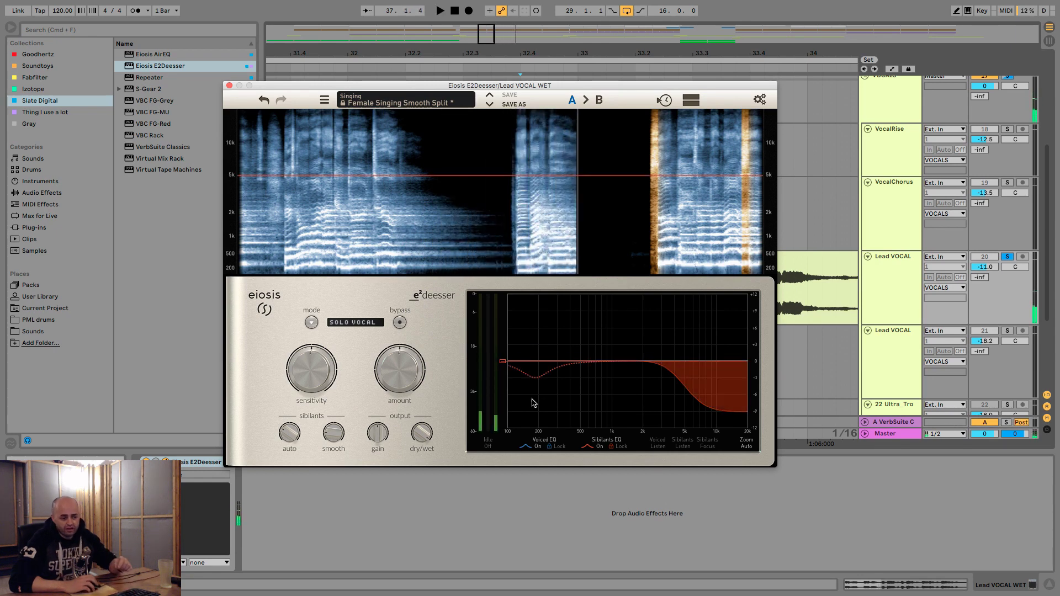
- Close the E2Deesser window and replay the de-essed vocal phrase from just before bar 33
left_click(229, 85)
key("space")
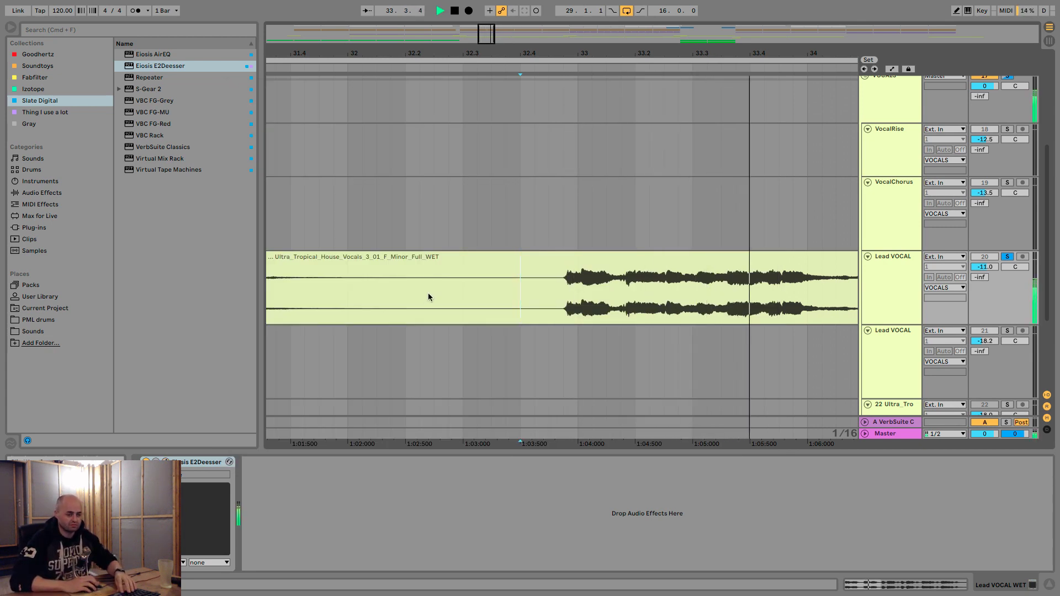
key("space")
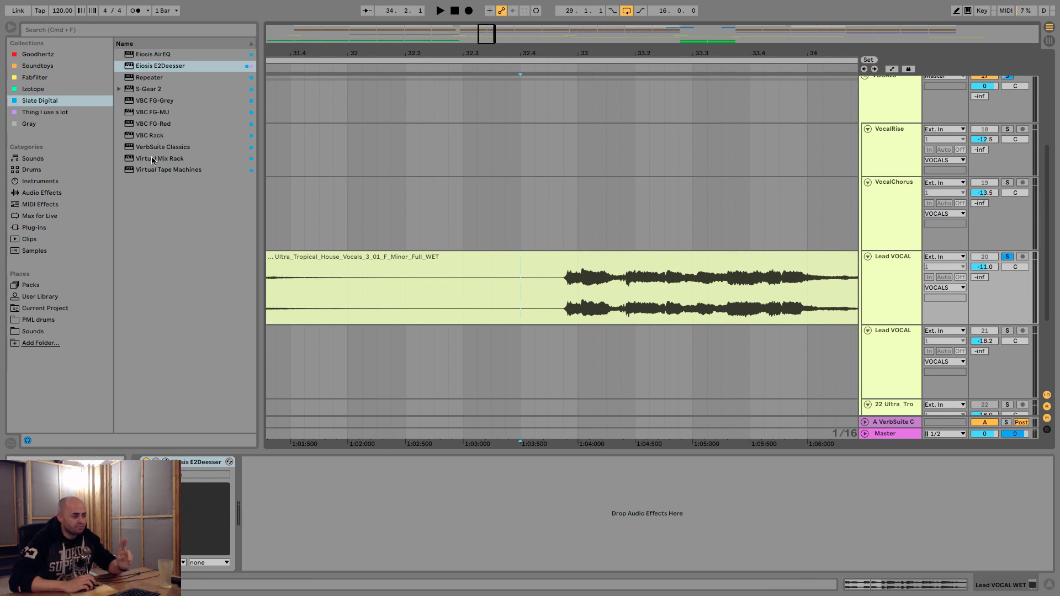
- Add Virtual Mix Rack after the de-esser on the Lead VOCAL track, empty its rack and load the FG-S equalizer in slot A
left_click_drag(151, 169, 308, 519)
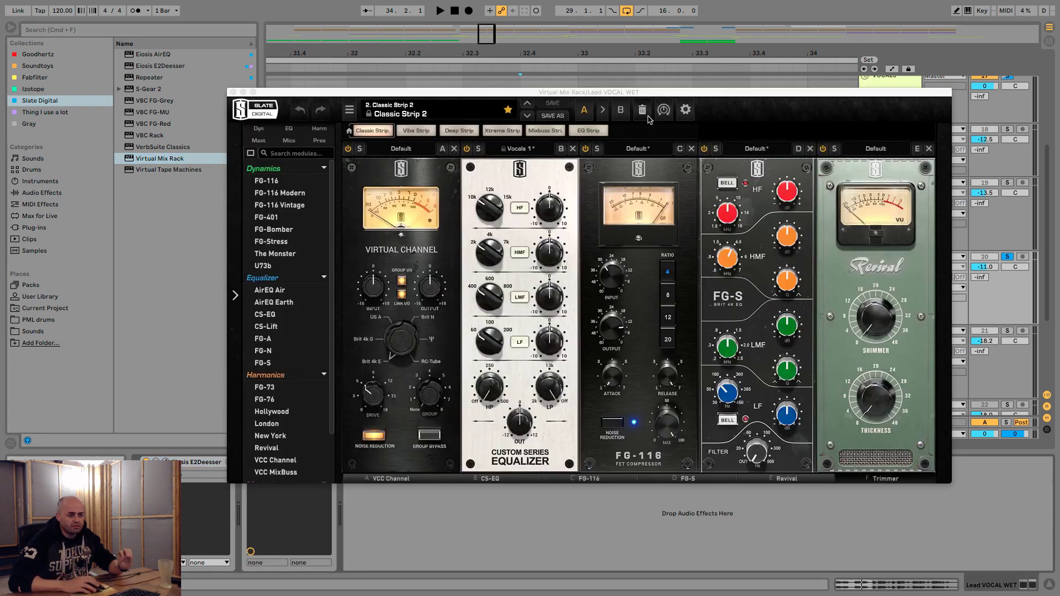
left_click(641, 111)
left_click_drag(631, 94, 584, 82)
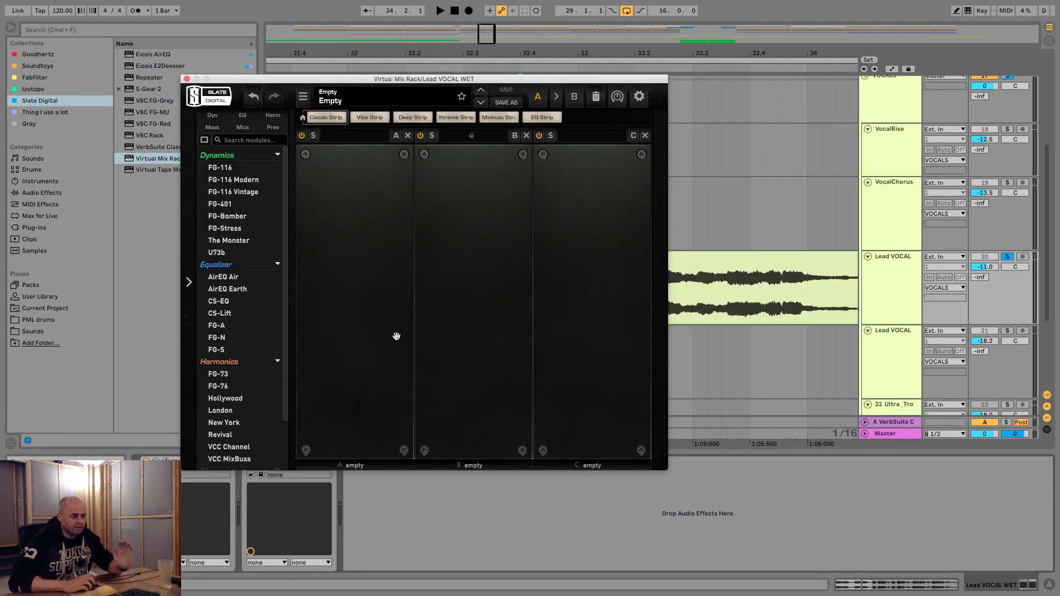
left_click_drag(241, 350, 350, 329)
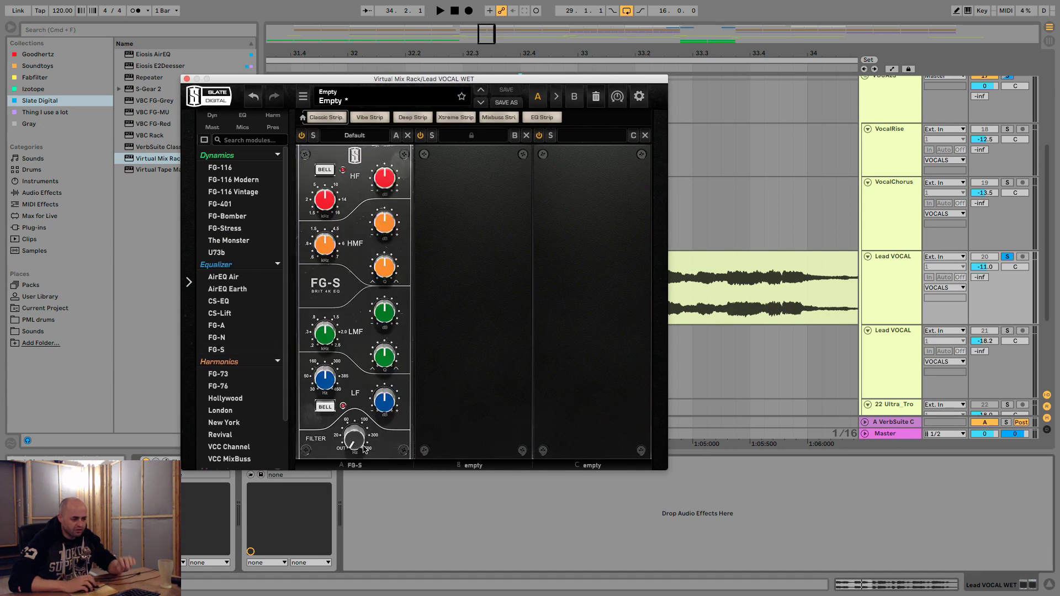
- Find EQ Eight, place it after Virtual Mix Rack and switch off its filter bands so it only analyzes the spectrum
left_click(123, 32)
type("eq")
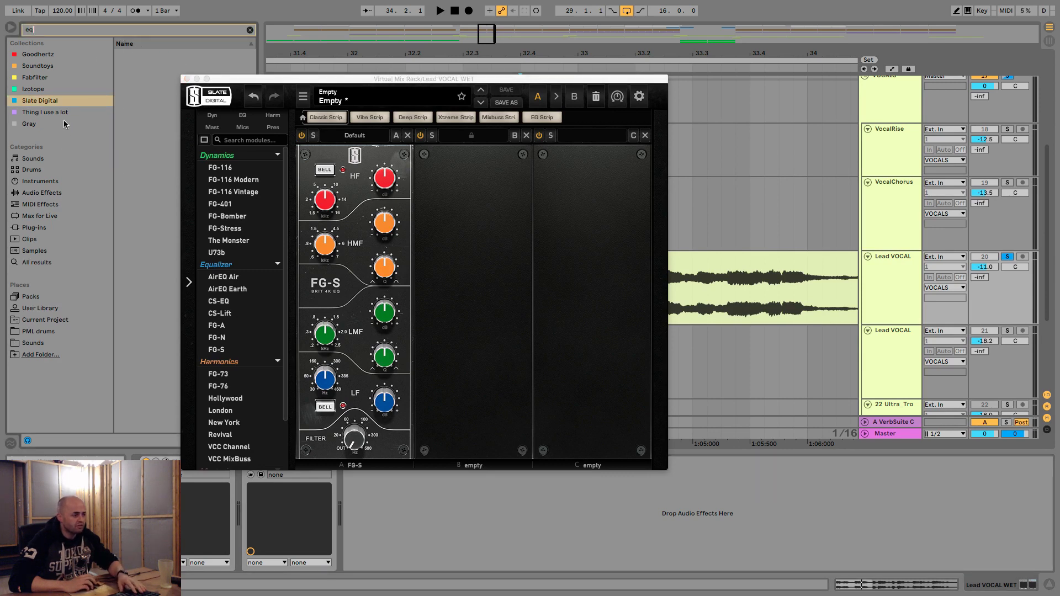
left_click_drag(155, 57, 450, 500)
left_click_drag(517, 80, 534, 51)
left_click(385, 564)
left_click(442, 564)
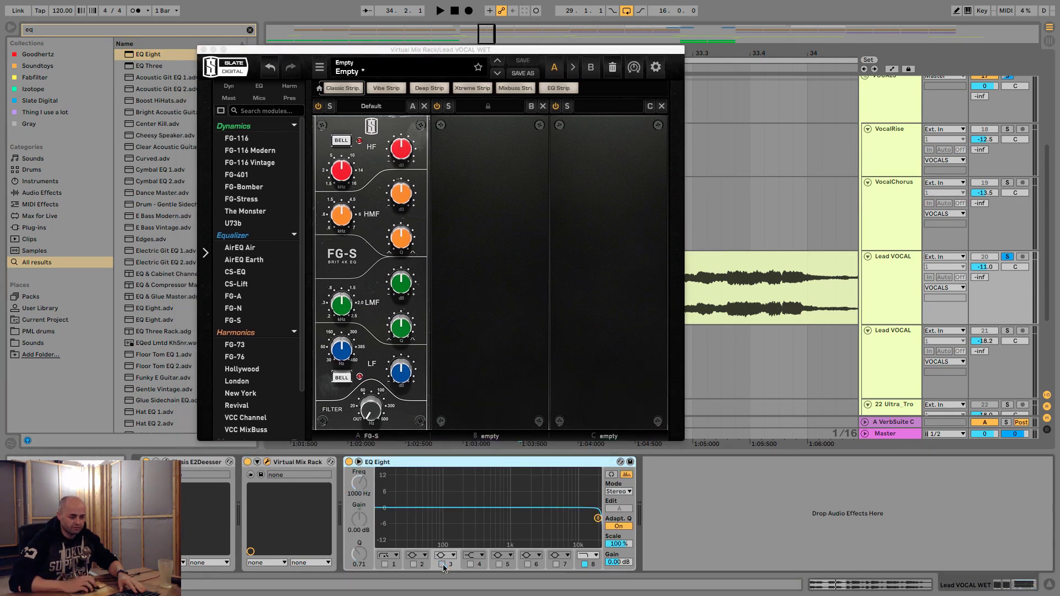
left_click(584, 564)
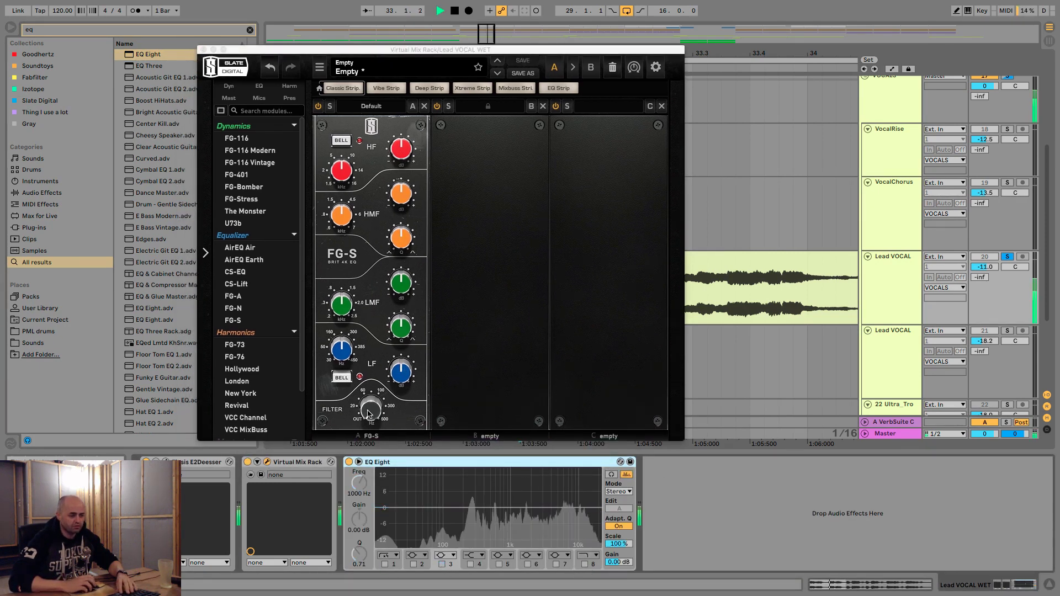
- Unsolo the Lead VOCAL track and raise the FG-S high-pass filter to about 105 Hz during playback
left_click(632, 346)
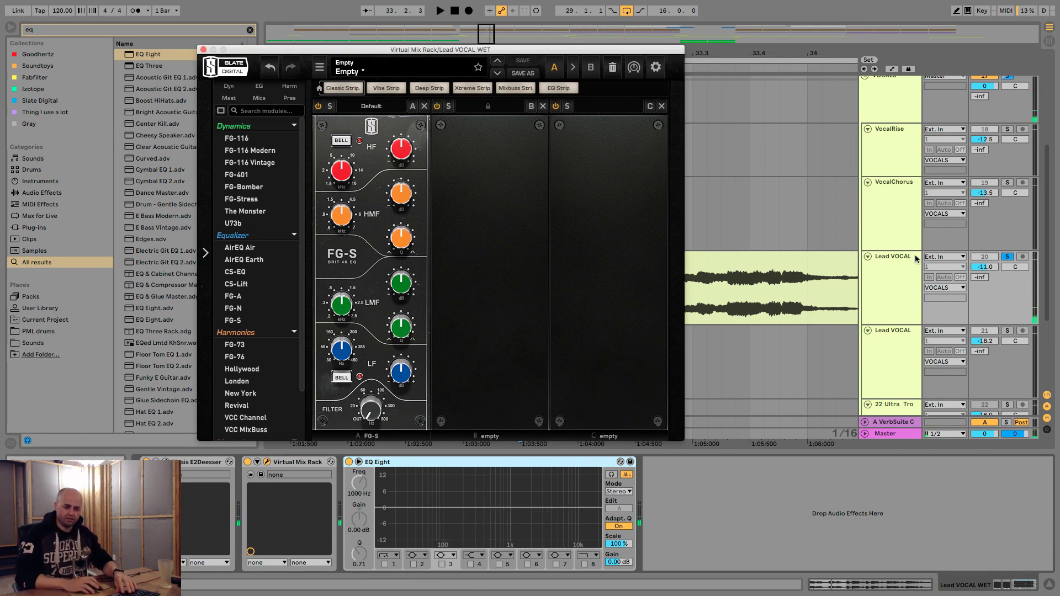
left_click(723, 360)
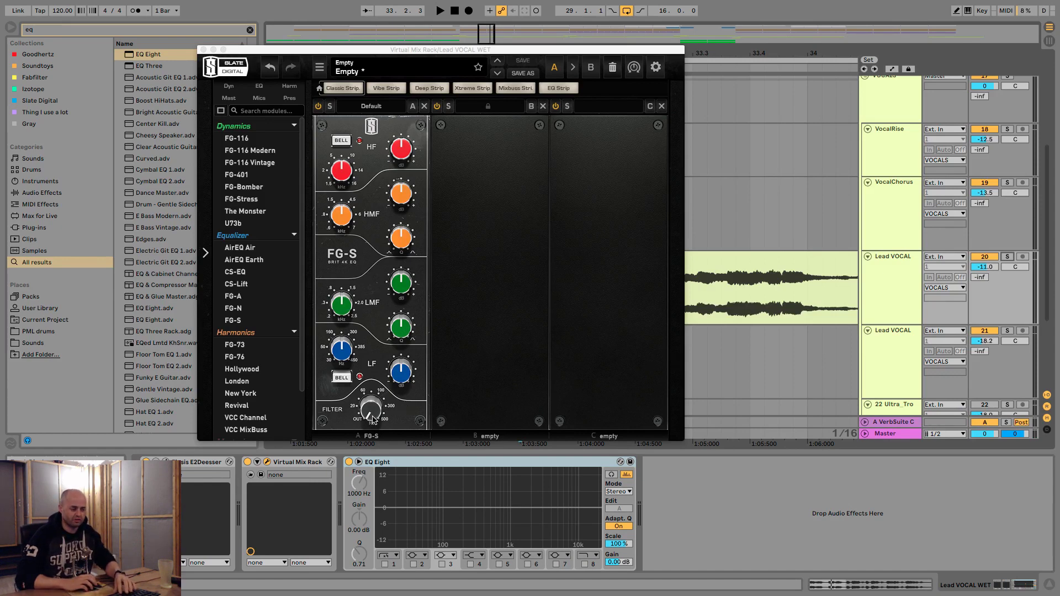
key("space")
left_click_drag(373, 419, 371, 449)
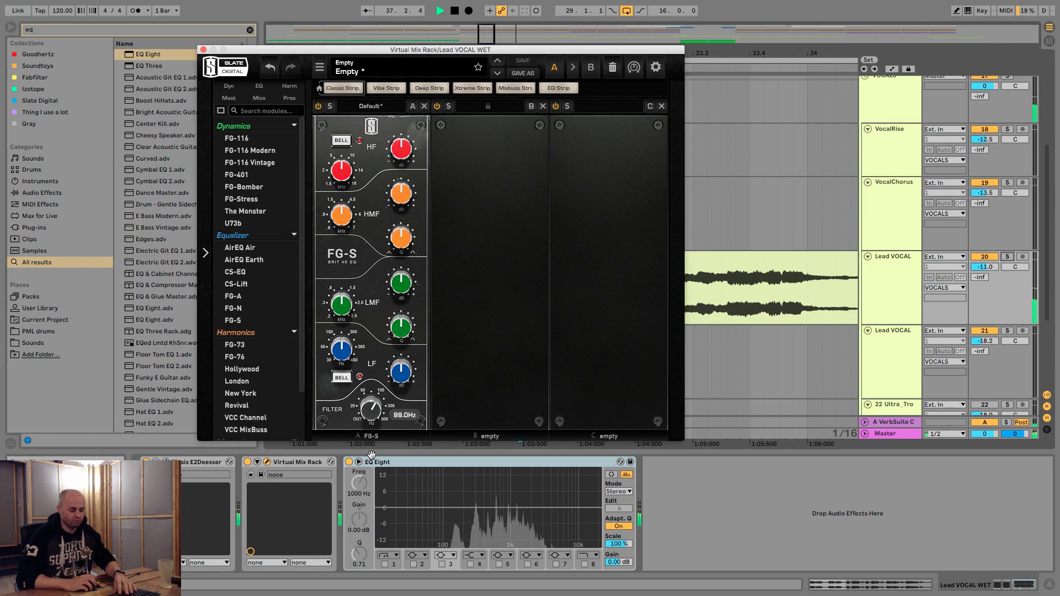
left_click_drag(371, 454, 373, 445)
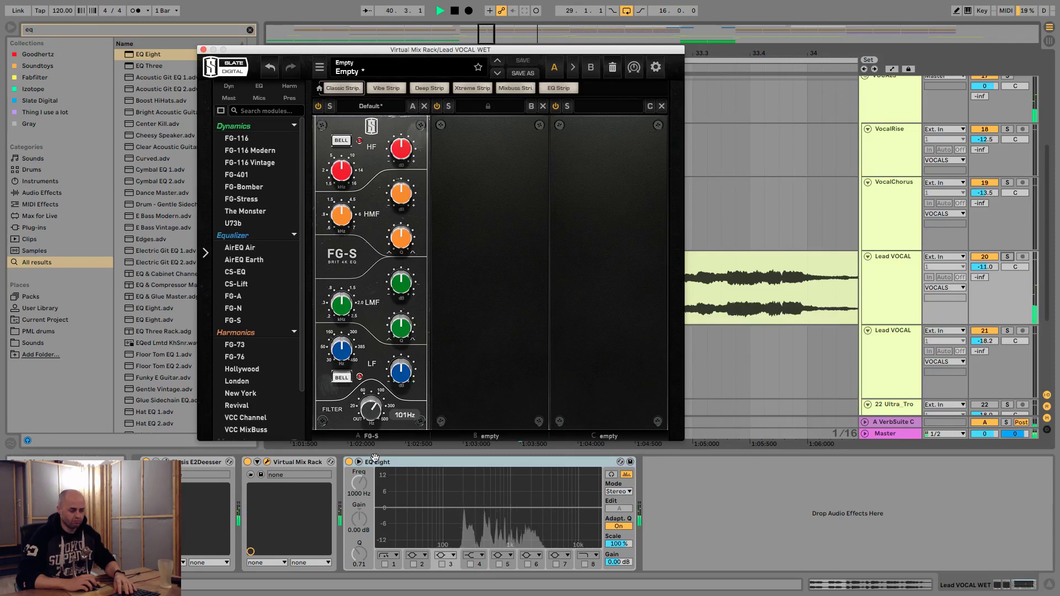
left_click_drag(375, 457, 374, 455)
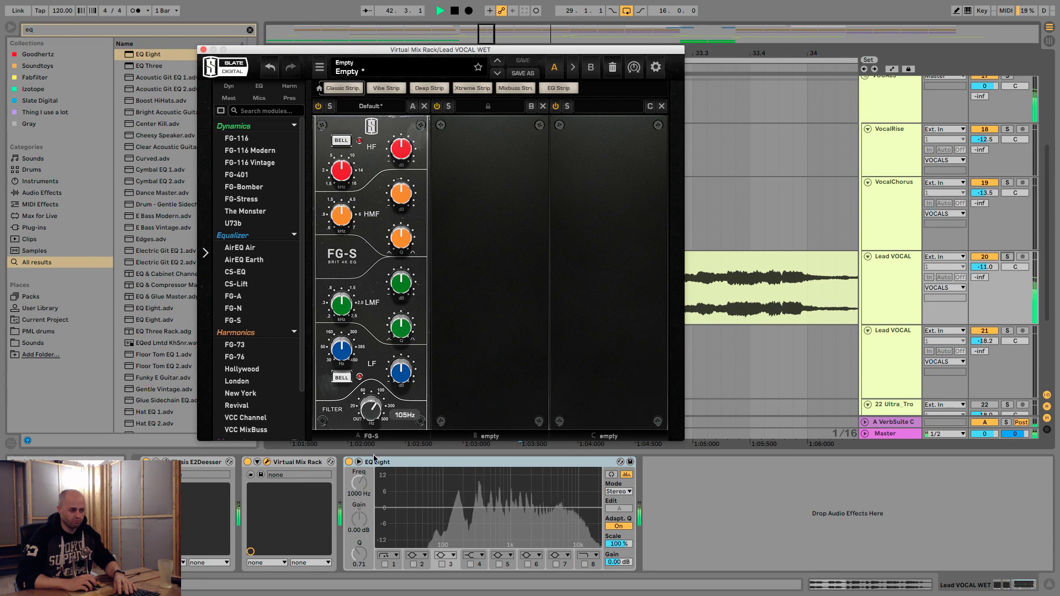
key("space")
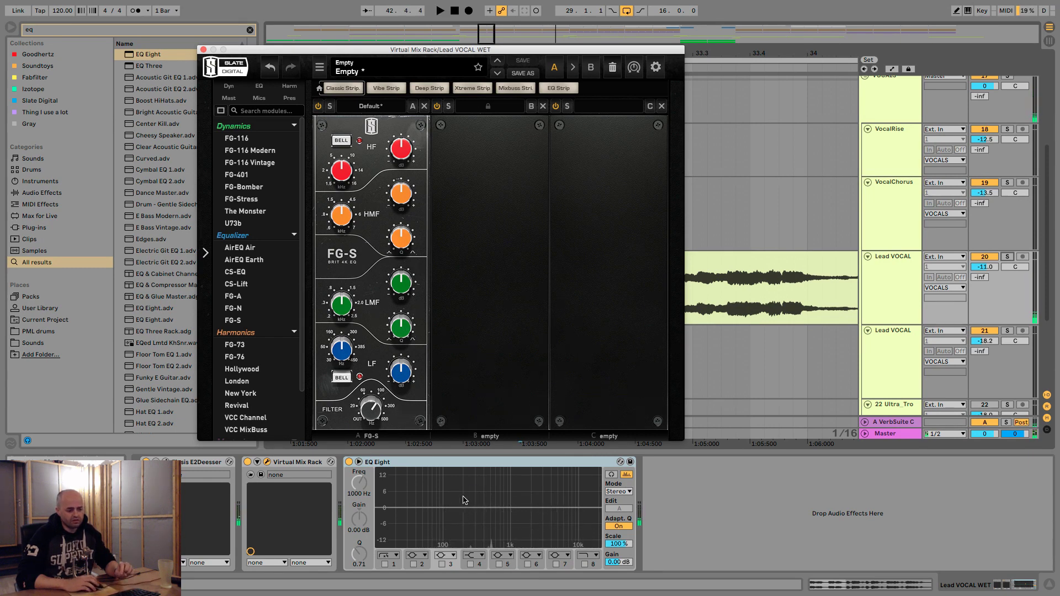
left_click_drag(482, 489, 509, 529)
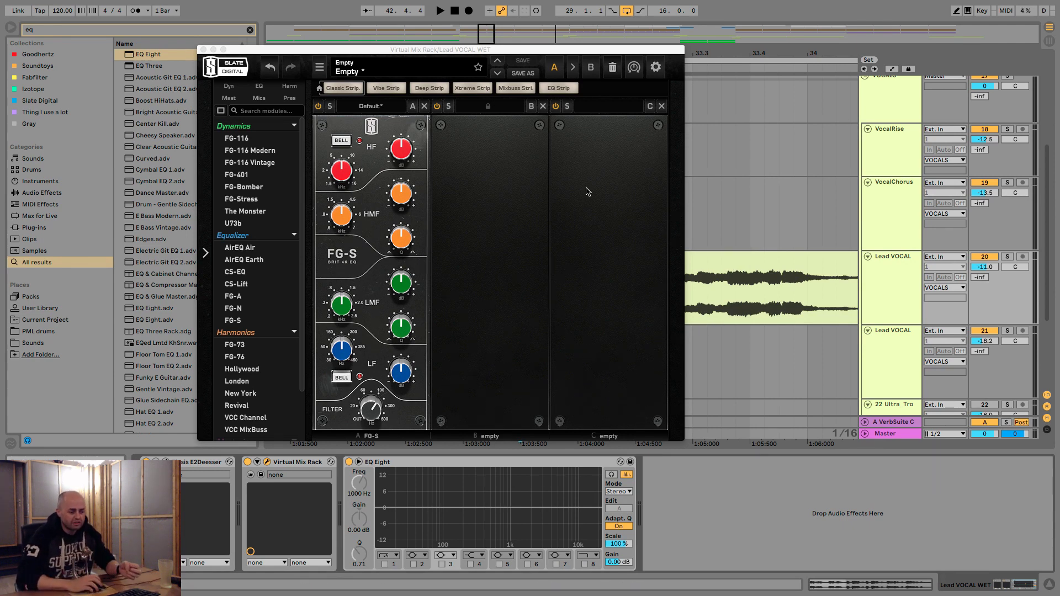
left_click_drag(493, 522, 452, 525)
left_click_drag(519, 490, 587, 529)
- Set the FG-S HMF band to a boost of about 7.5 dB at about 4.68 kHz and play the vocal briefly
left_click(347, 217)
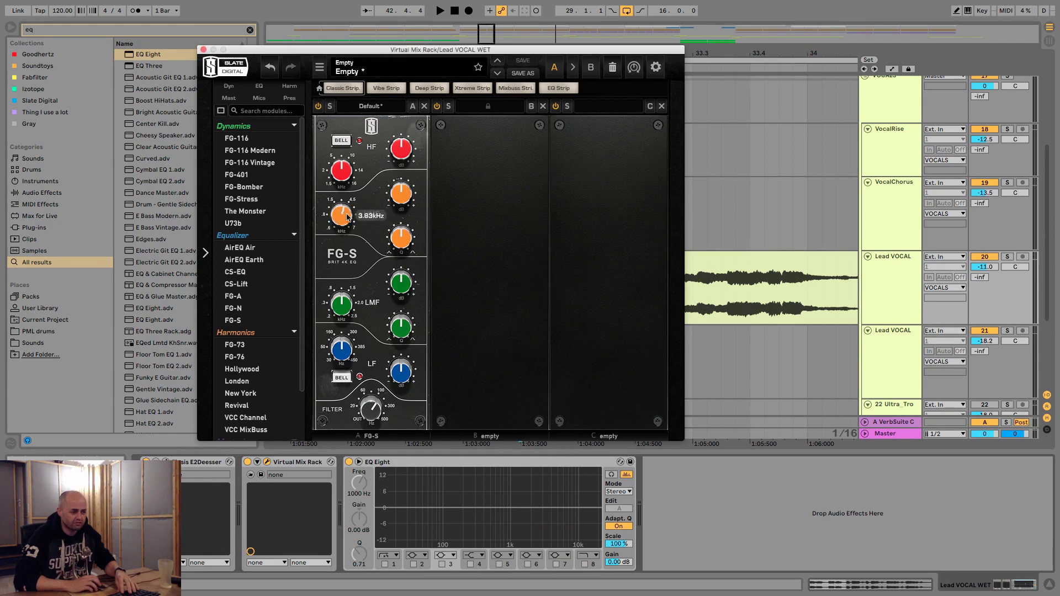
left_click_drag(401, 194, 405, 168)
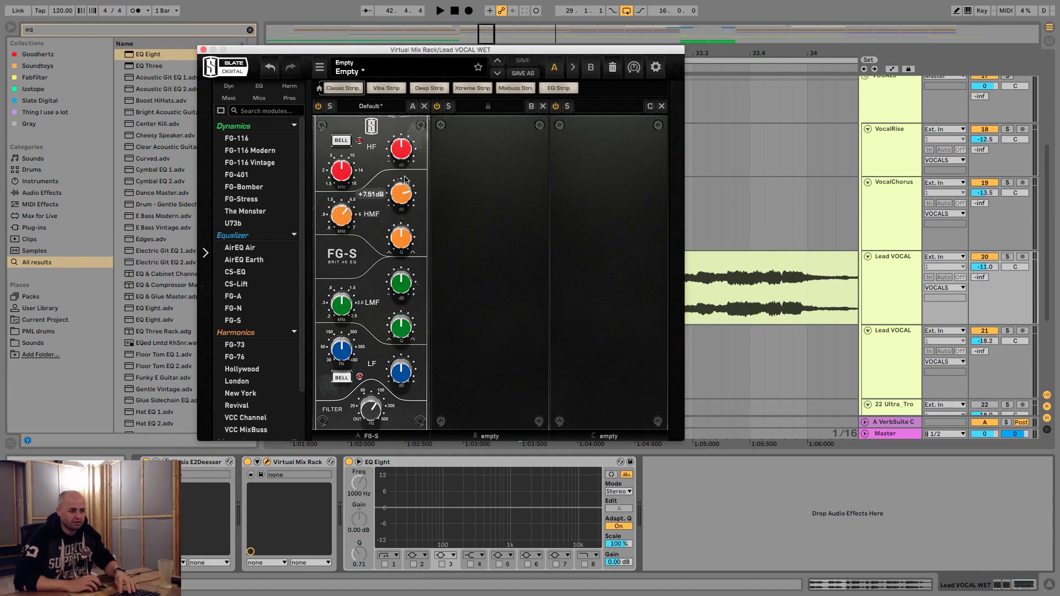
left_click_drag(334, 228, 341, 205)
key("space")
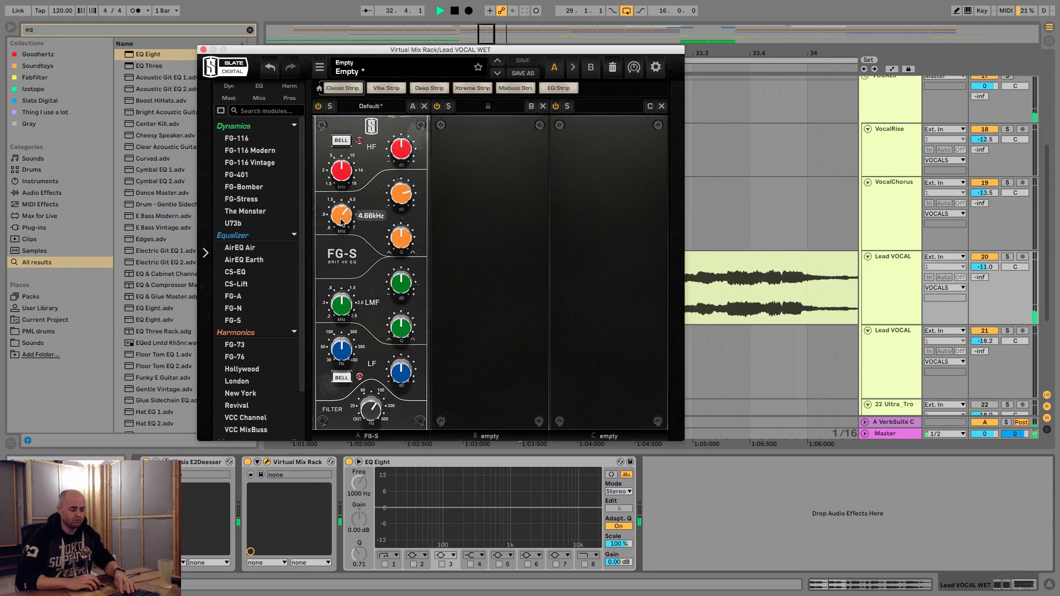
key("space")
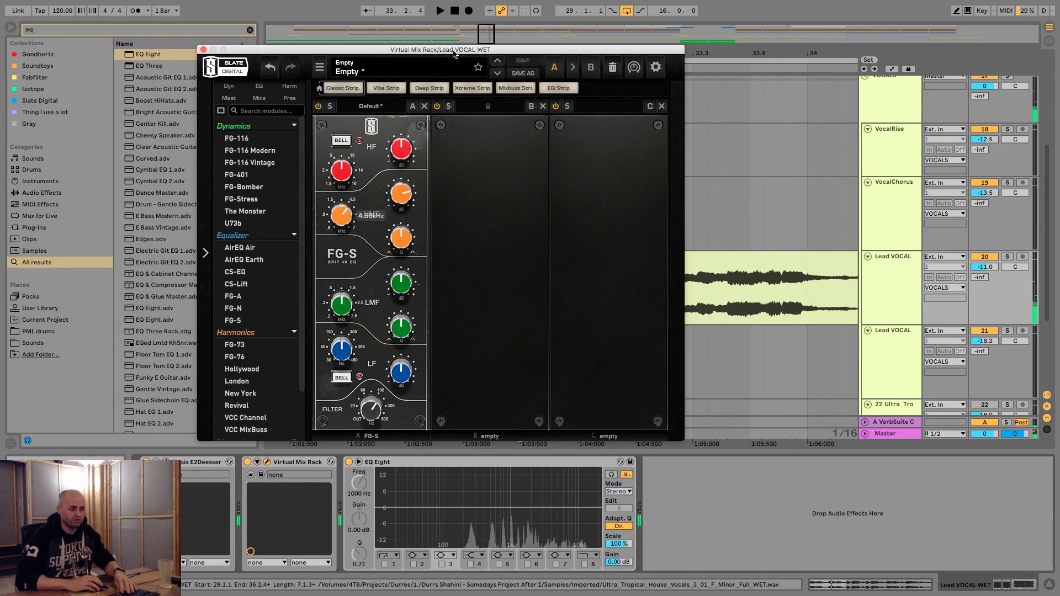
- Move the Virtual Mix Rack window aside and start playback from the lead vocal clip's beginning at bar 29
left_click_drag(450, 50, 639, 238)
left_click_drag(447, 53, 430, 39)
left_click(372, 288)
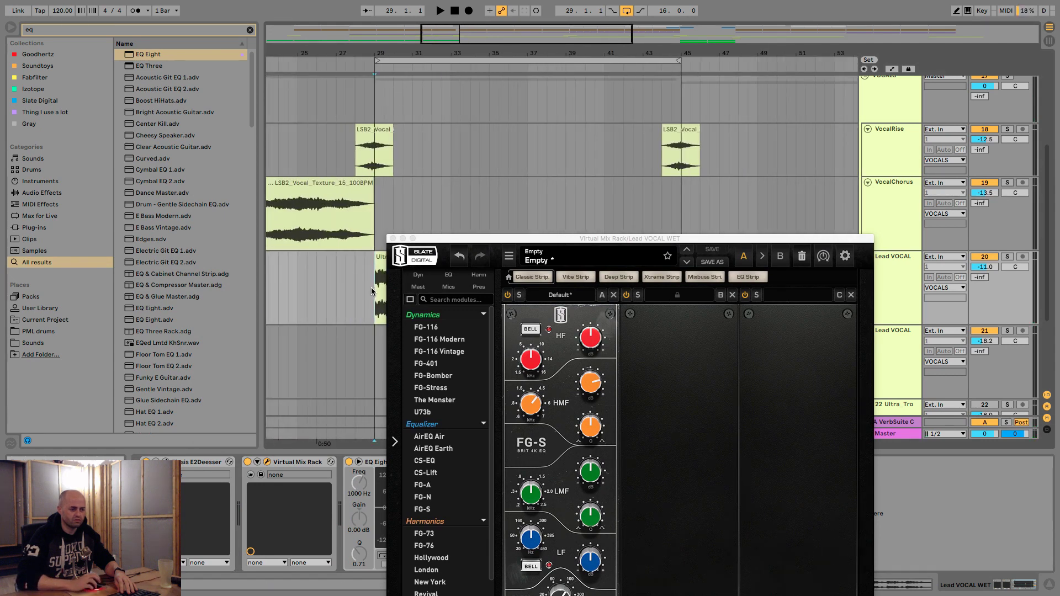
key("space")
mouse_move(515, 241)
left_mouse_down()
mouse_move(453, 188)
mouse_move(357, 73)
left_mouse_up()
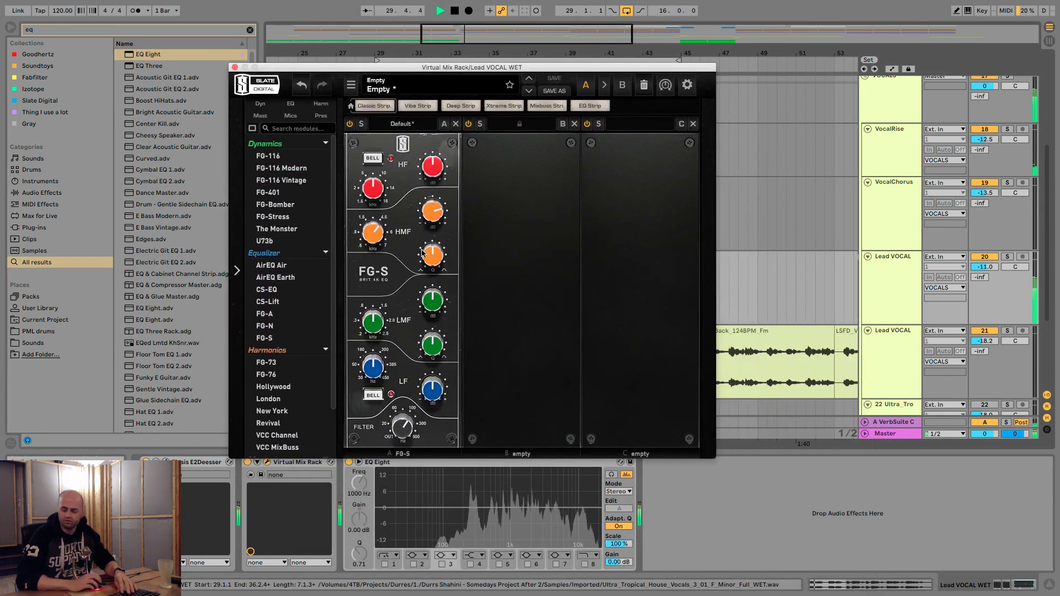
- Reduce the FG-S HMF boost to about 5 dB and set its frequency to about 4.83 kHz while the vocal plays
mouse_move(425, 250)
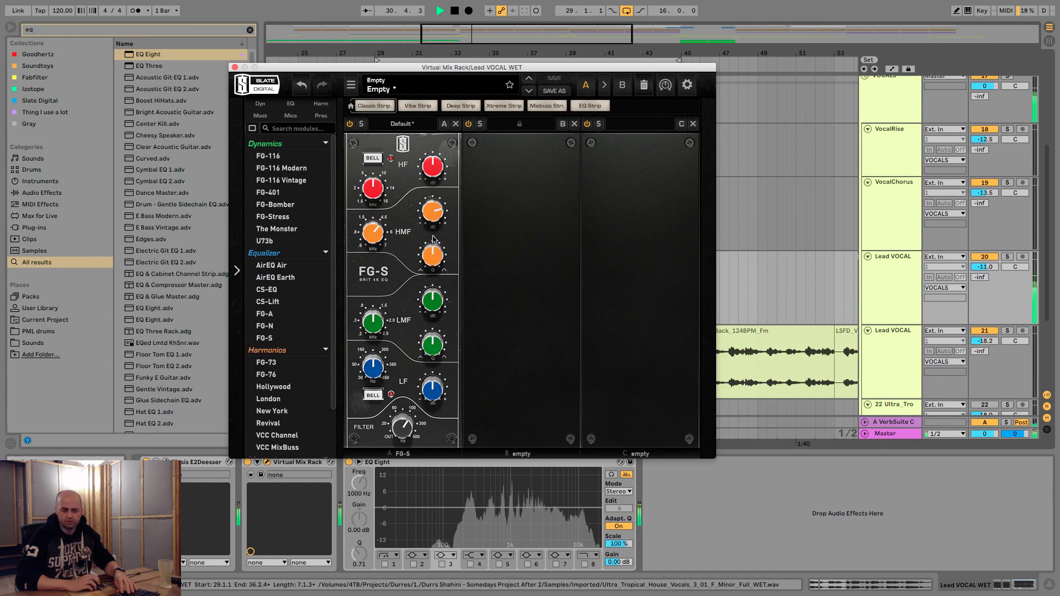
mouse_move(437, 226)
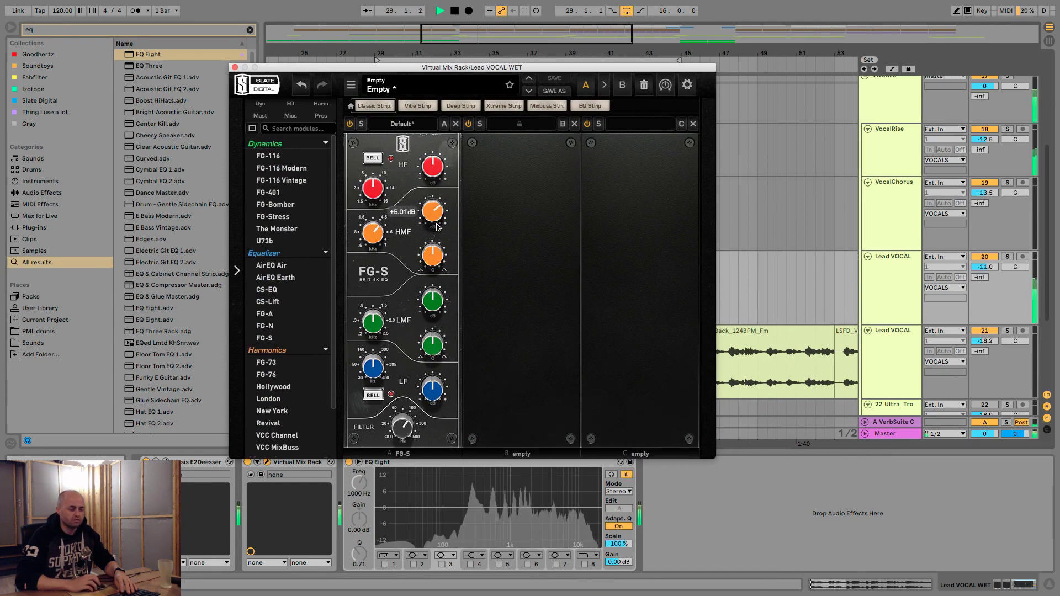
left_click_drag(437, 213, 437, 219)
mouse_move(375, 227)
left_mouse_down()
mouse_move(384, 256)
mouse_move(384, 237)
left_mouse_up()
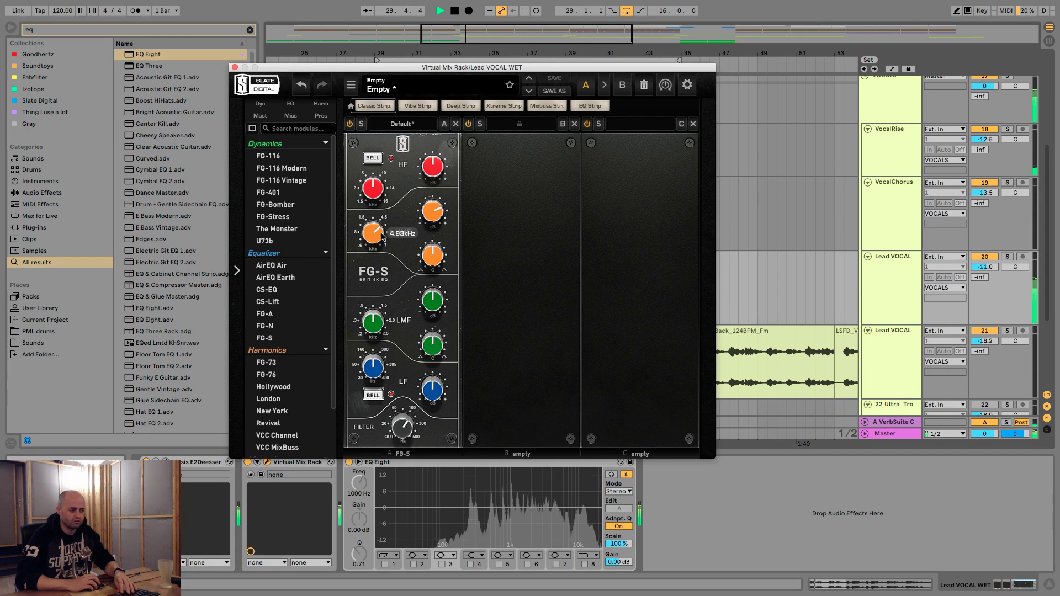
left_click_drag(382, 236, 382, 236)
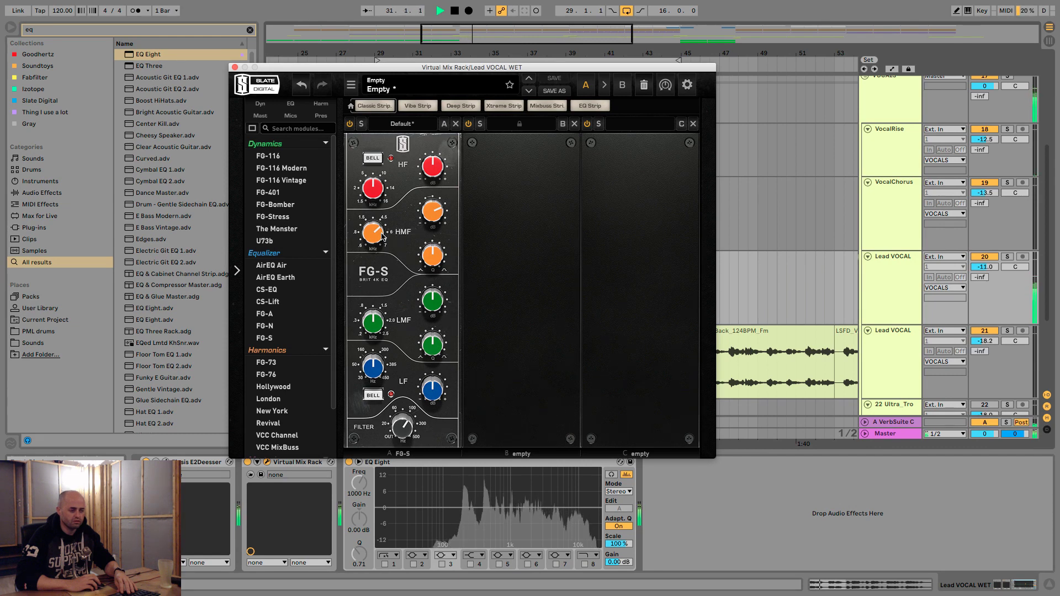
key("space")
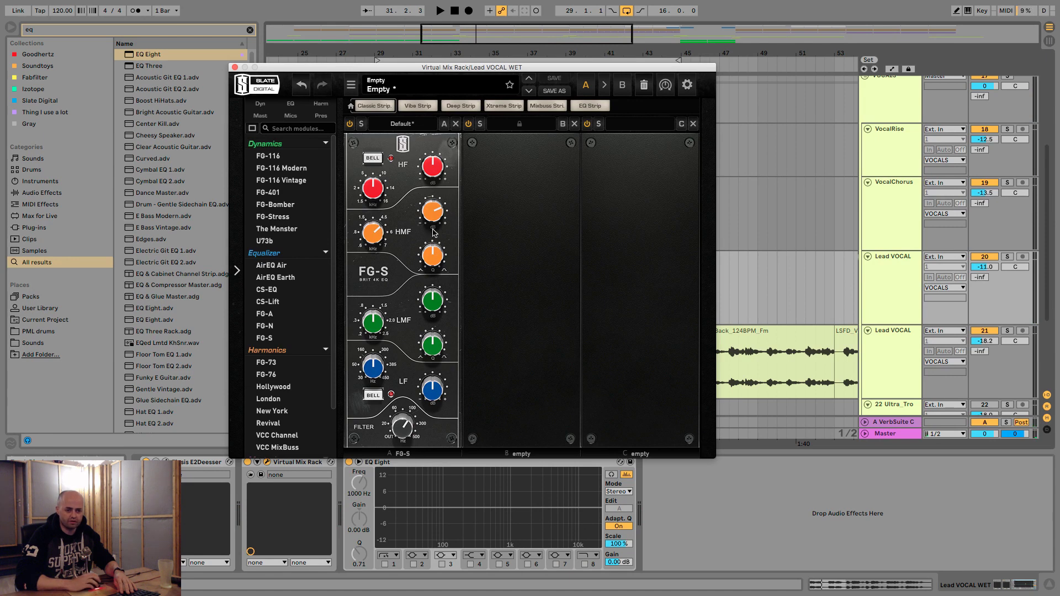
- Replay the vocal and lower the FG-S HMF boost further to about 3.6 dB
key("space")
left_click_drag(435, 214, 435, 214)
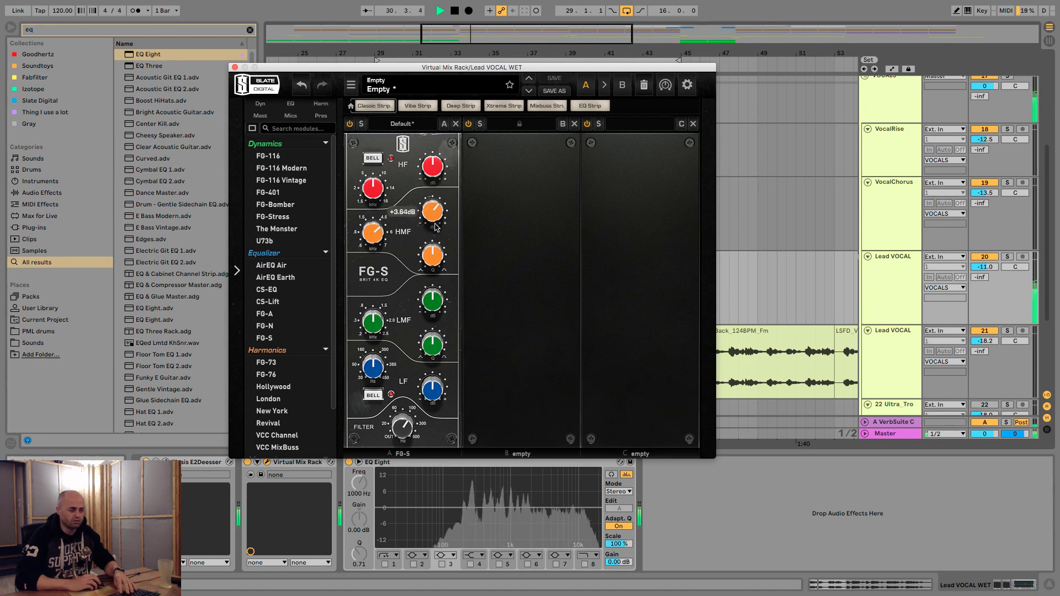
mouse_move(435, 226)
left_mouse_down()
mouse_move(440, 246)
mouse_move(436, 231)
left_mouse_up()
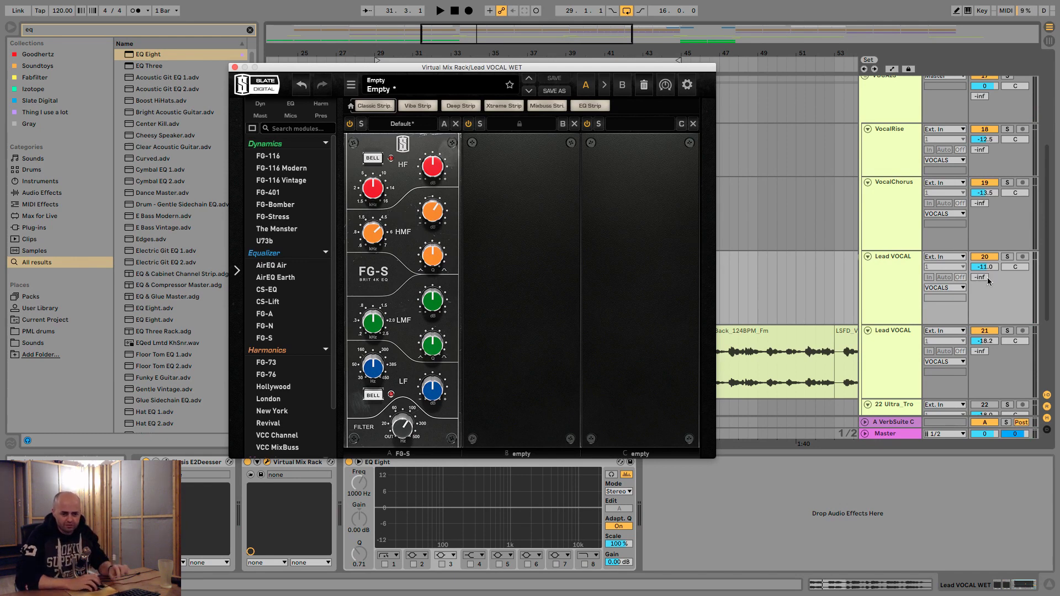
- Try the volume of Lead VOCAL track 20 at -12.0 dB during playback and return it to -11.0 dB
left_click(988, 269)
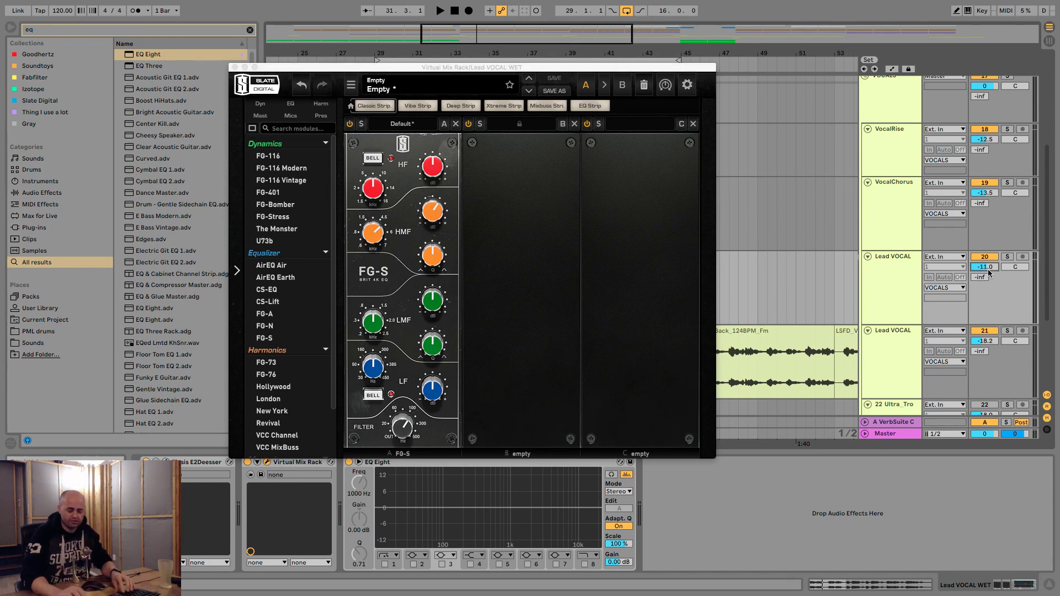
key("space")
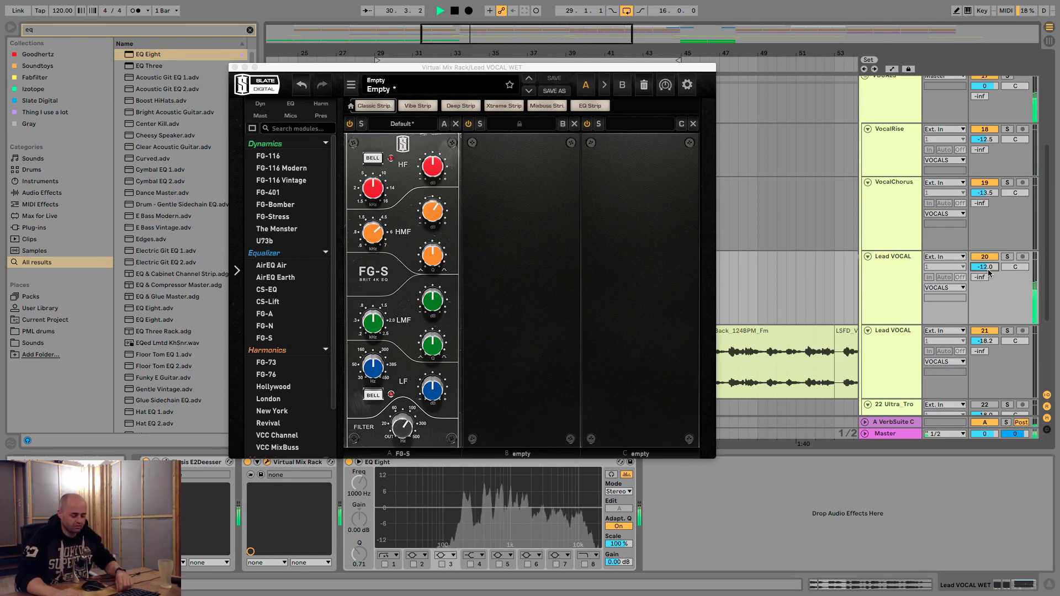
key("Up")
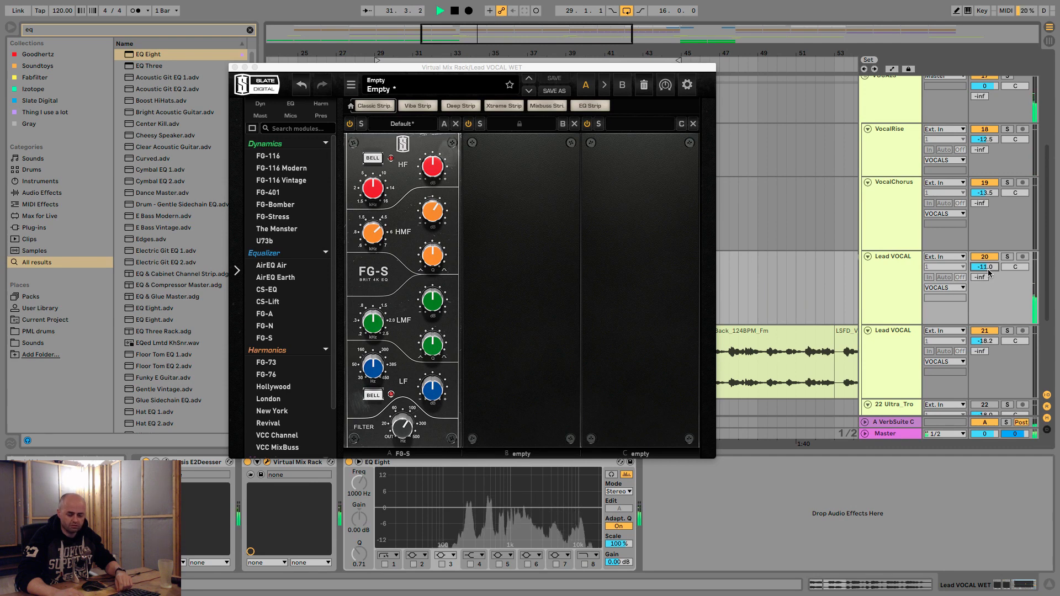
- Try Lead VOCAL track 20 at -11.5 dB, set its volume to -12.0 dB and stop playback
type("-11")
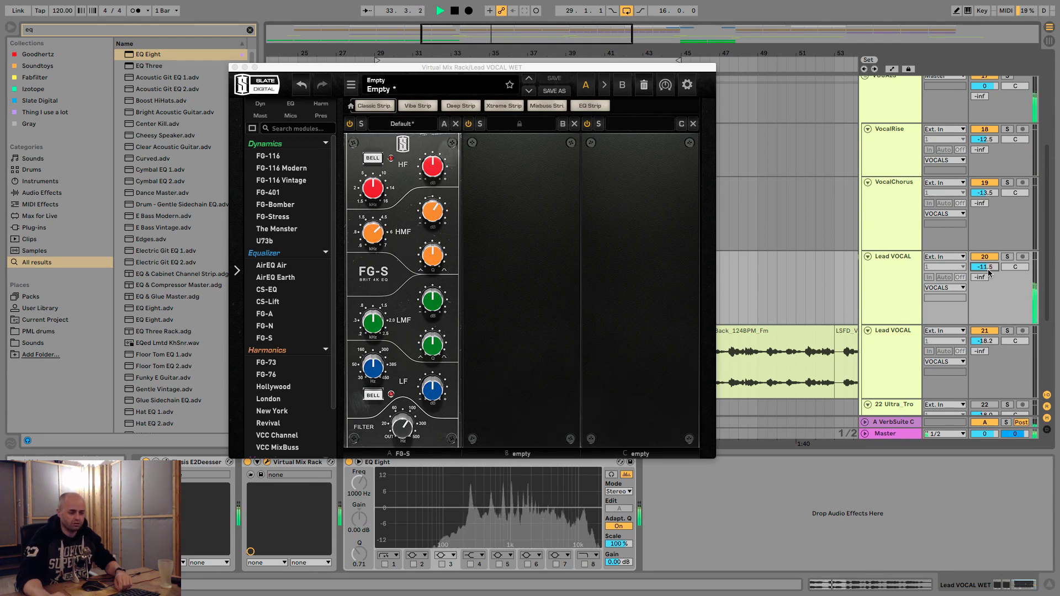
type("-12")
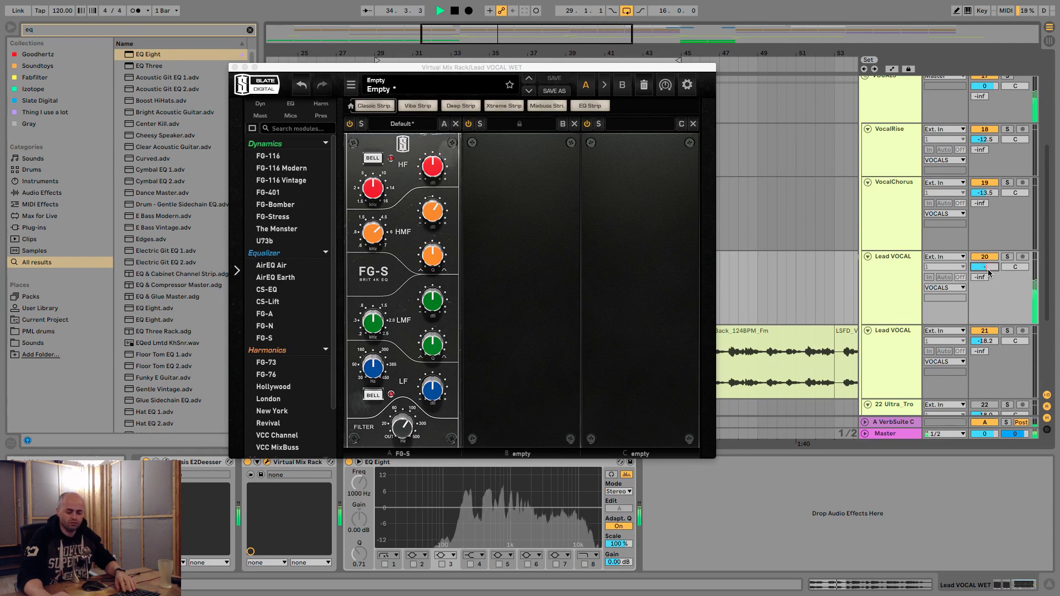
key("Return")
key("space")
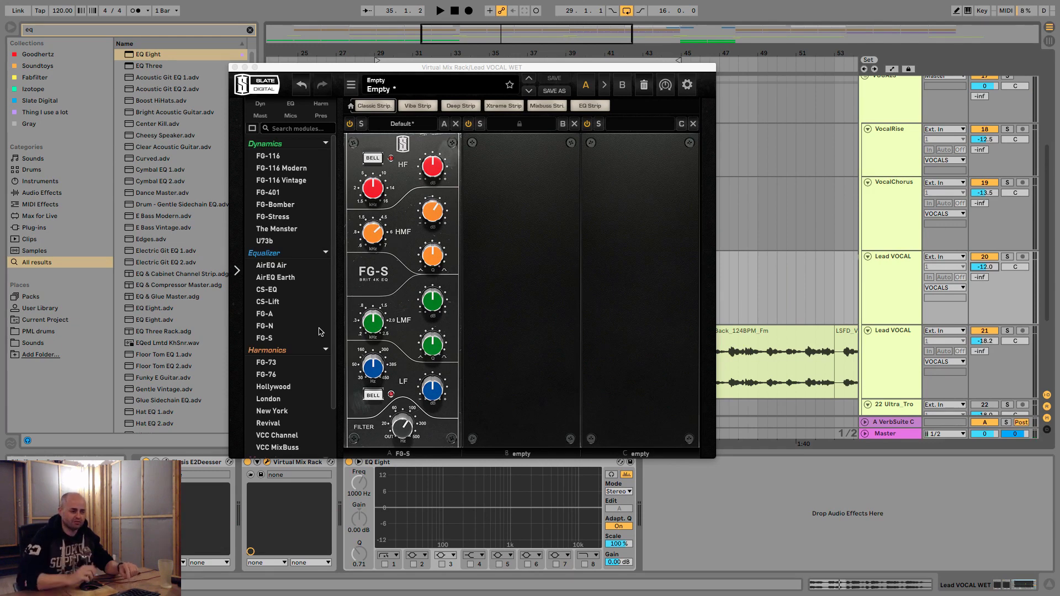
- Load the FG-401 compressor into the rack's second slot, set its release to about 3 and select circuit 2
left_click_drag(270, 195, 531, 265)
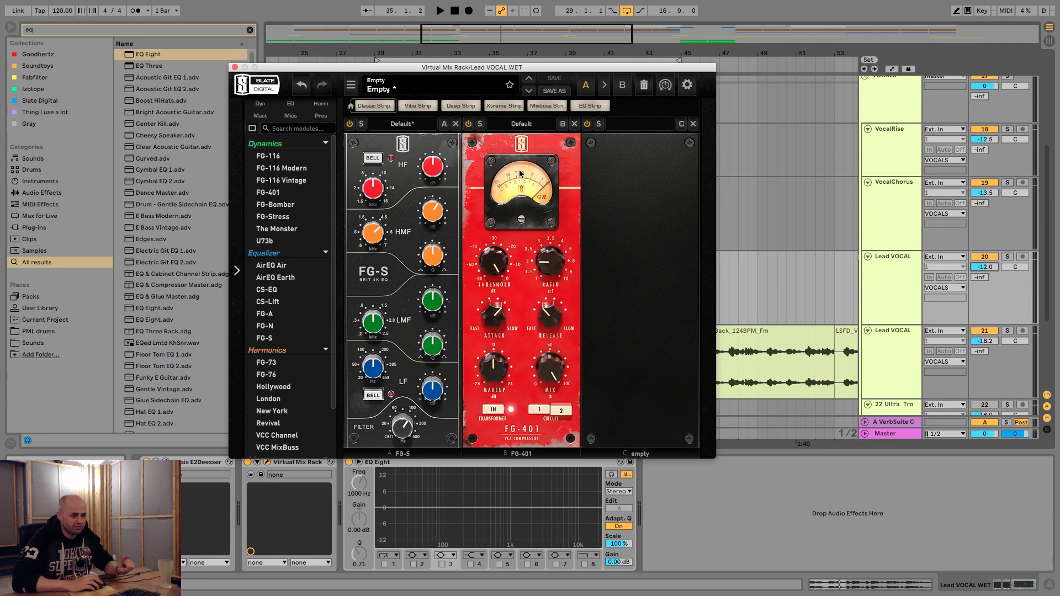
left_click_drag(549, 325, 552, 310)
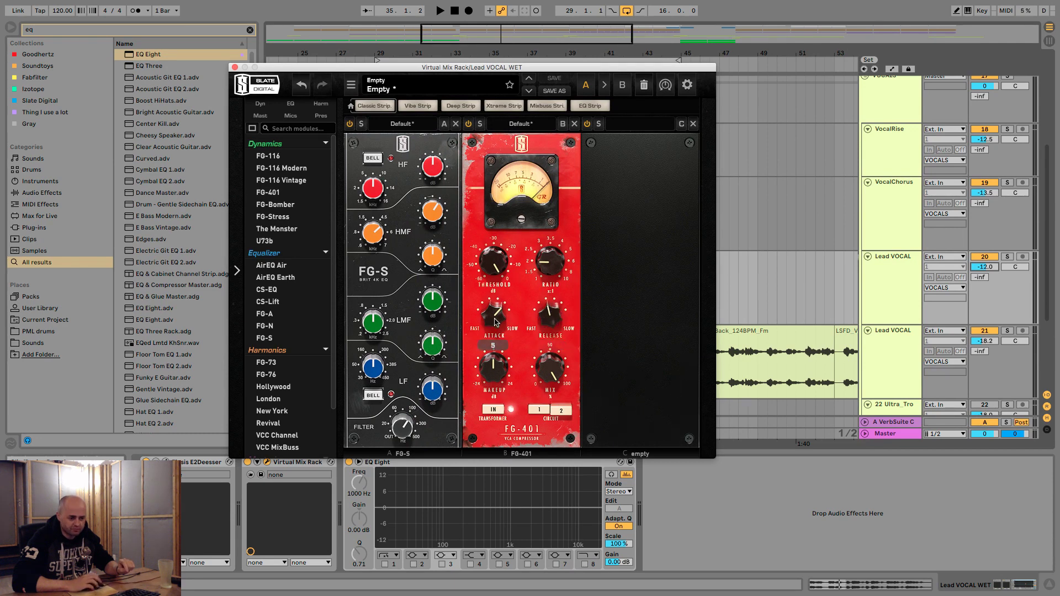
left_click(562, 411)
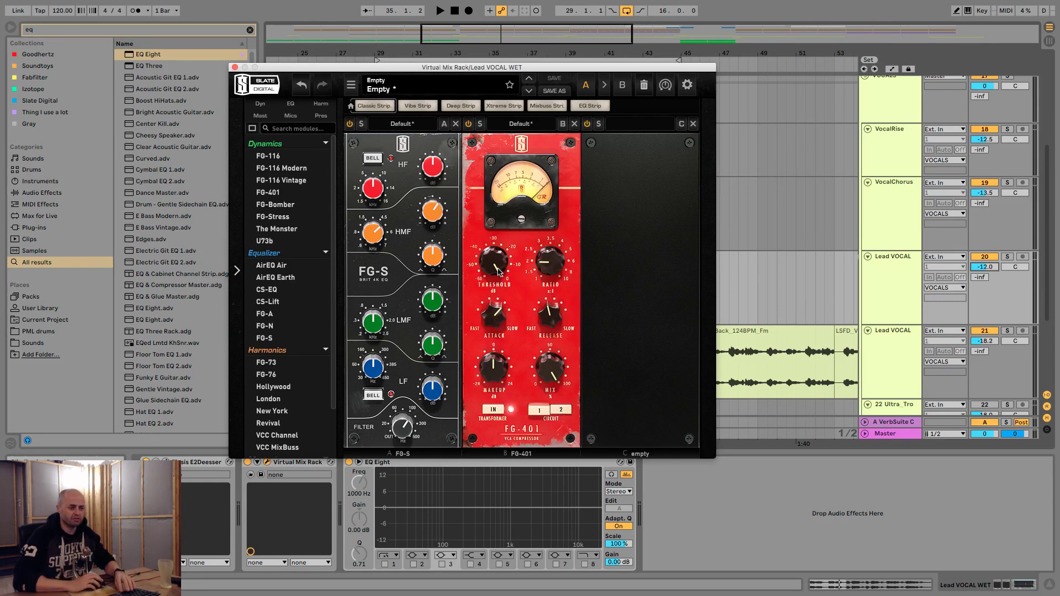
- Play the vocal from bar 29 and fine-tune the FG-401 threshold while listening
left_click_drag(498, 265, 500, 281)
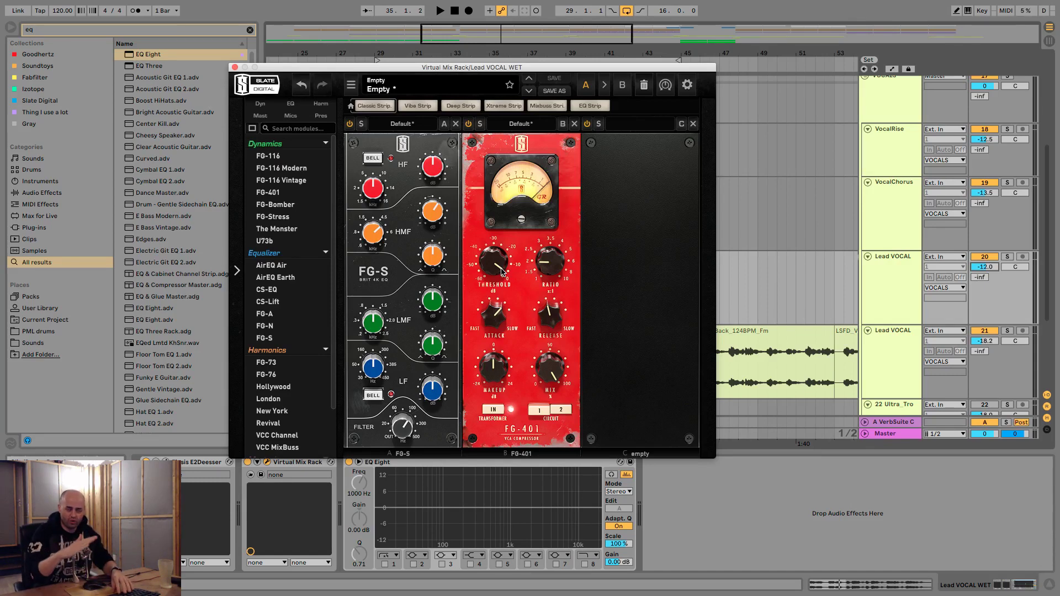
key("space")
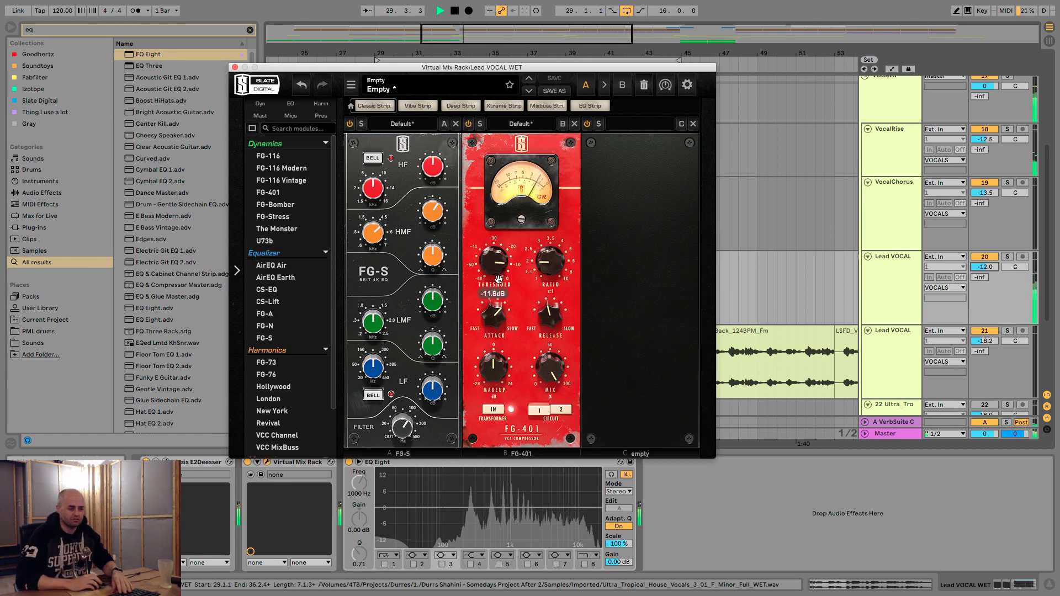
left_click_drag(497, 275, 499, 274)
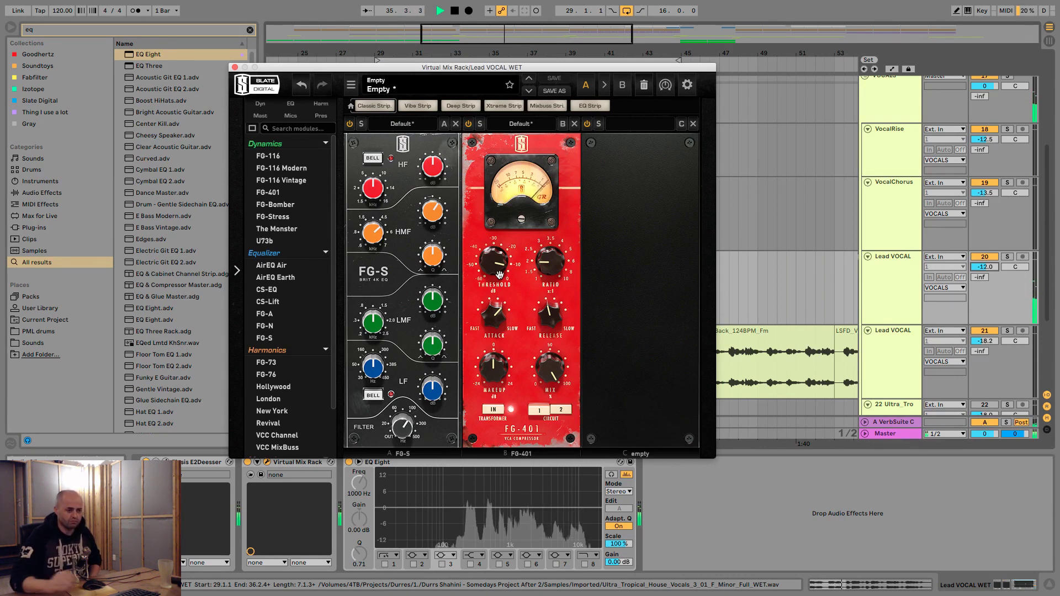
- Adjust the FG-401 release by ear during playback, stop playback and close the Virtual Mix Rack window
mouse_move(557, 321)
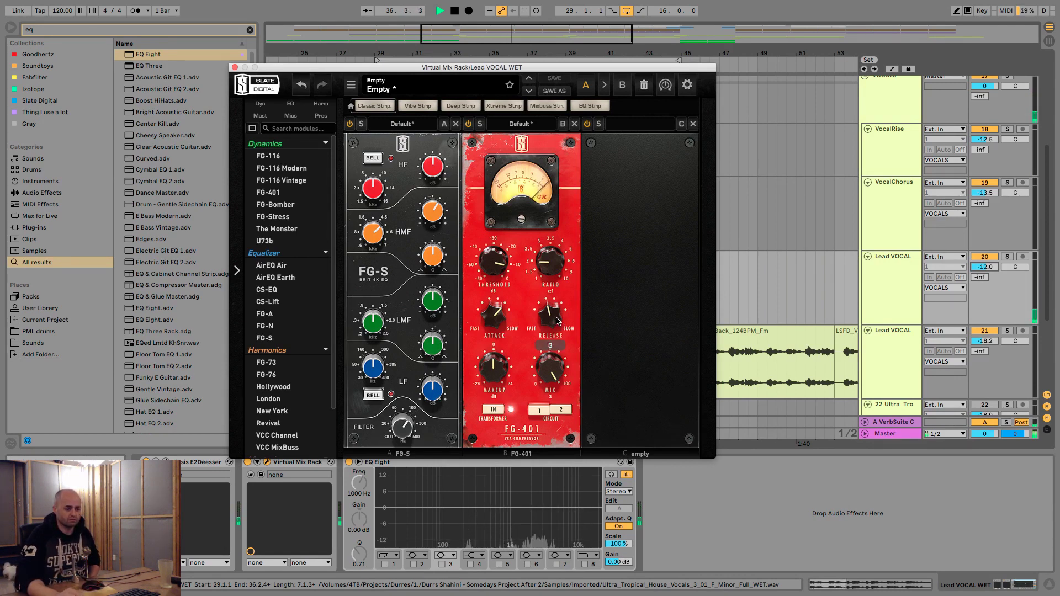
left_click_drag(557, 322, 558, 323)
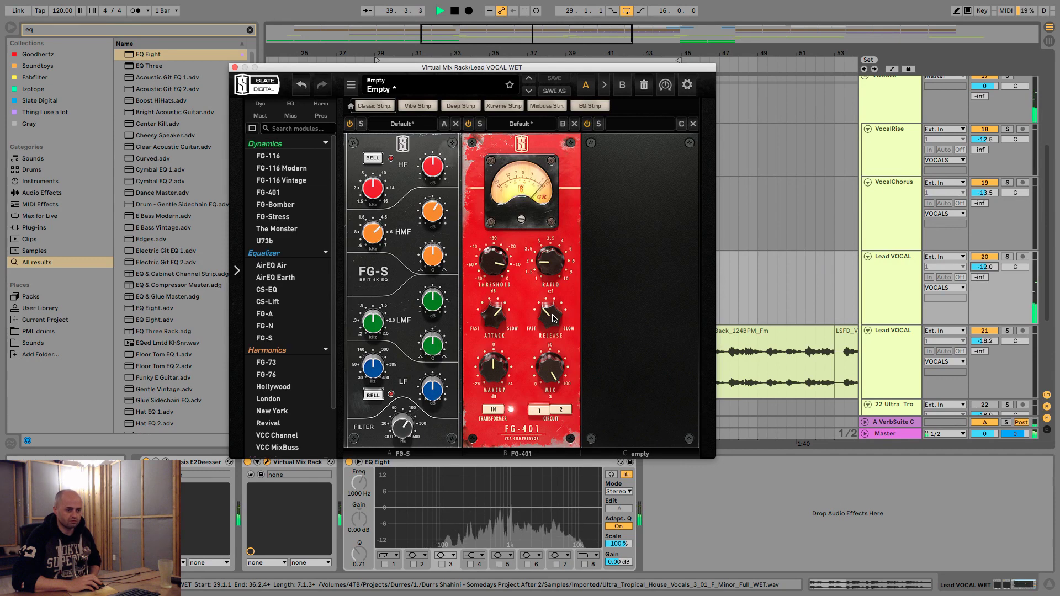
mouse_move(555, 310)
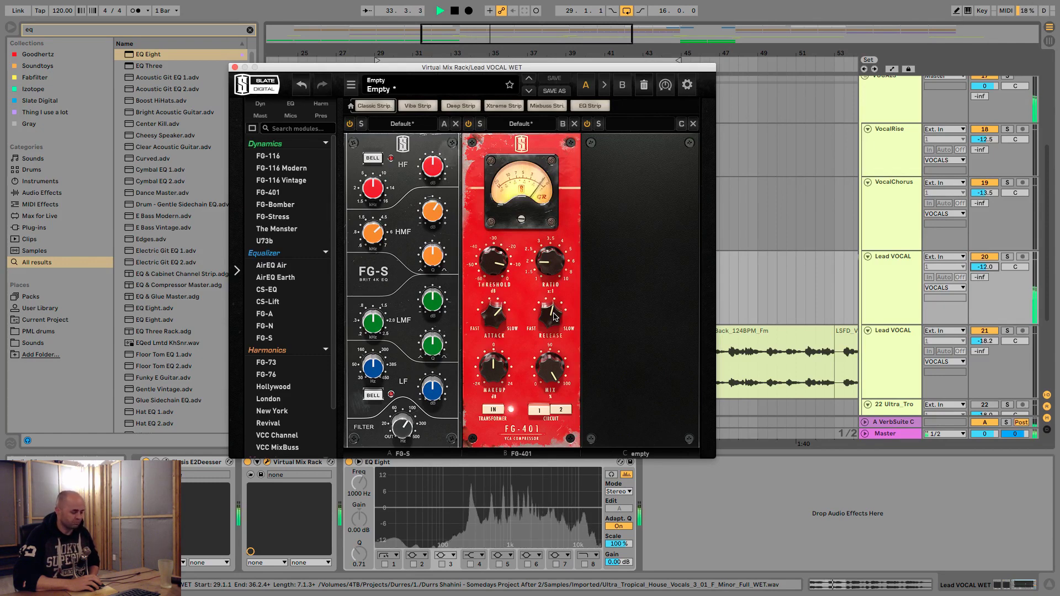
key("space")
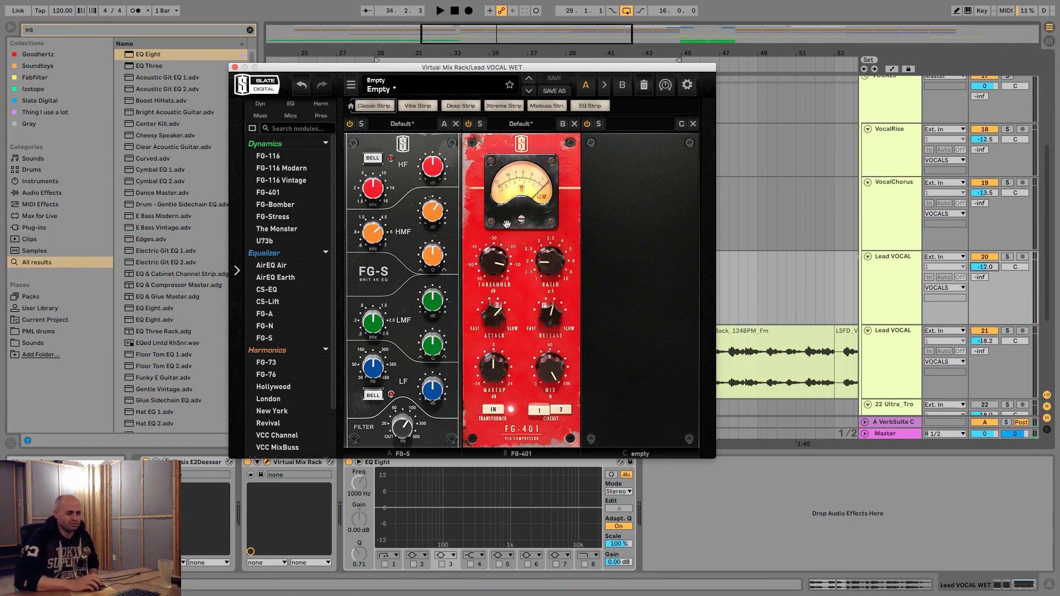
left_click(235, 68)
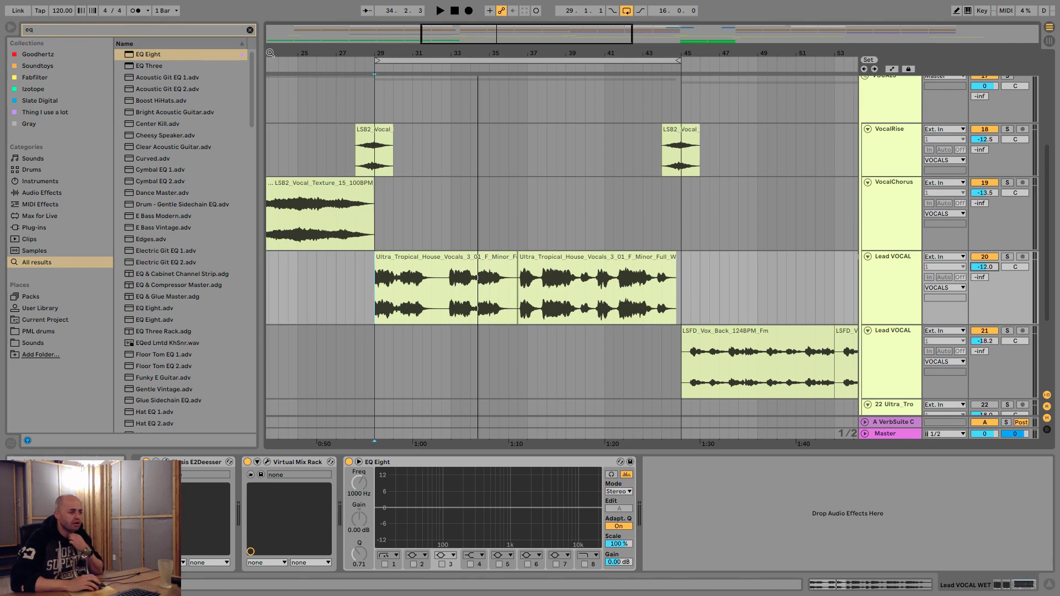
- Clear the browser search and insert LFOTool from the "Thing I use a lot" collection between Virtual Mix Rack and EQ Eight
left_click(248, 30)
left_click(45, 112)
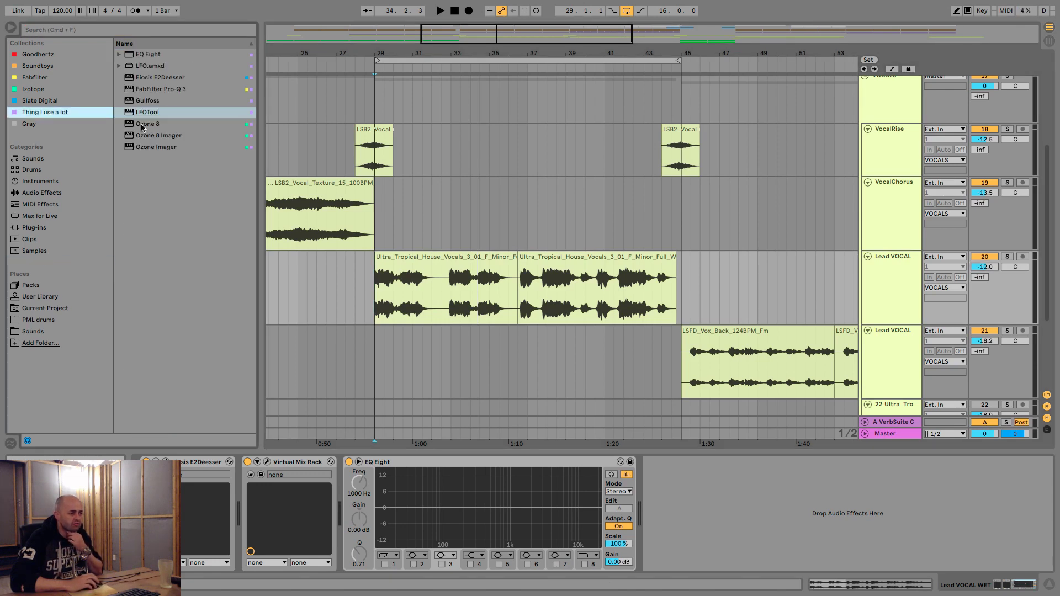
left_click_drag(163, 112, 351, 477)
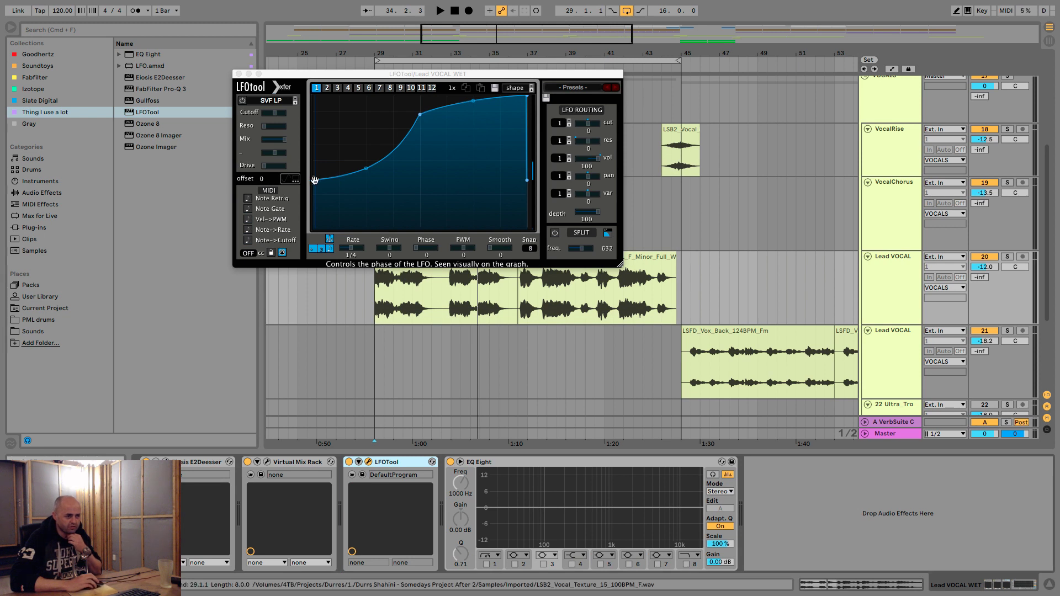
- Raise the starting point of LFOTool's curve, move its end peak slightly earlier and close the plug-in window
left_click_drag(313, 180, 306, 153)
left_click_drag(526, 96, 521, 96)
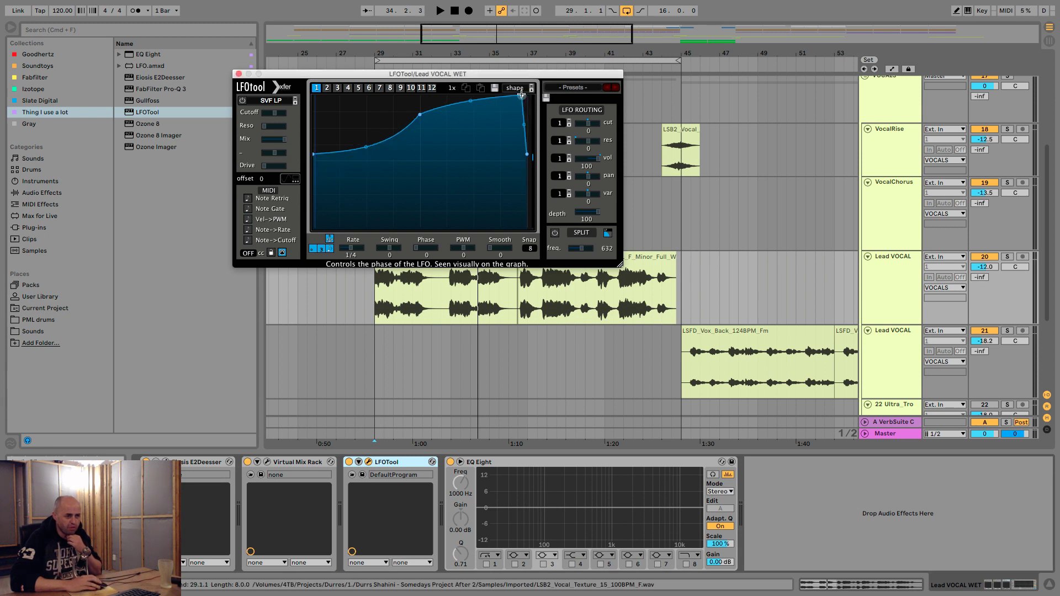
left_click(238, 74)
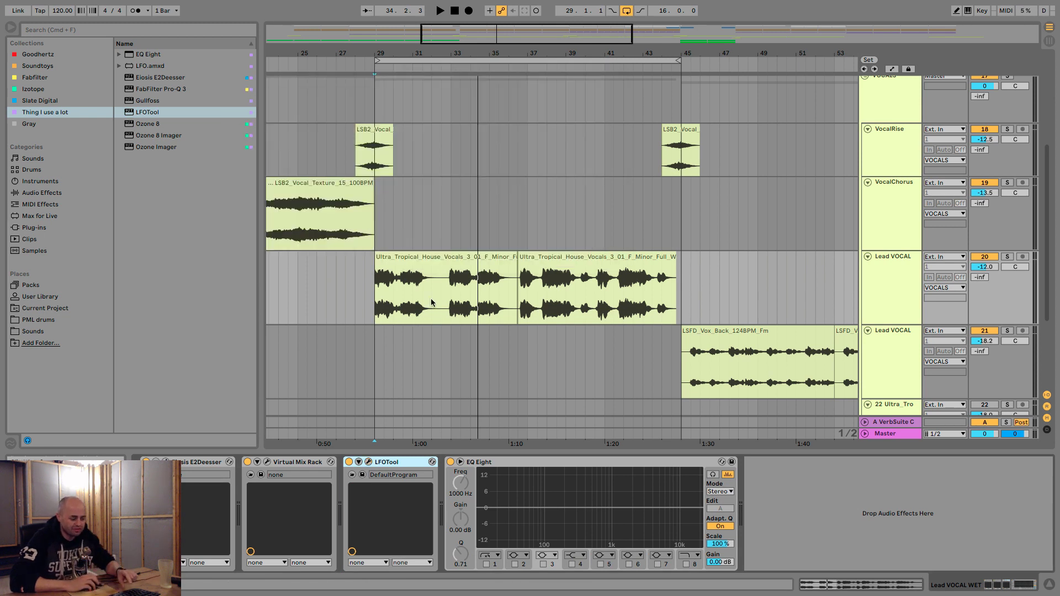
- Switch LFOTool off and show its Device On automation on Lead VOCAL track 20
left_click(349, 462)
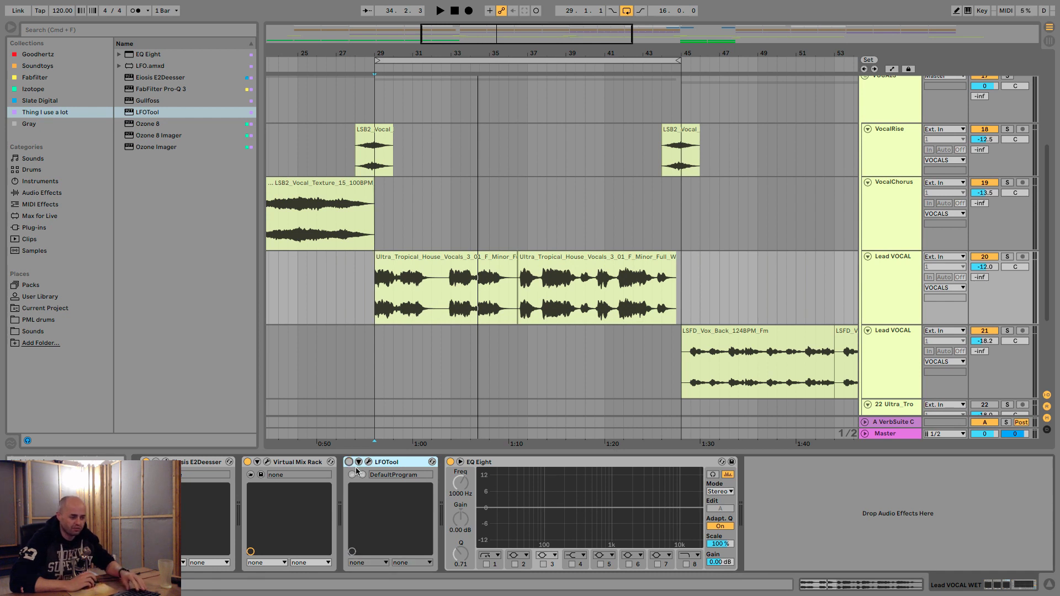
left_click_drag(421, 53, 432, 92)
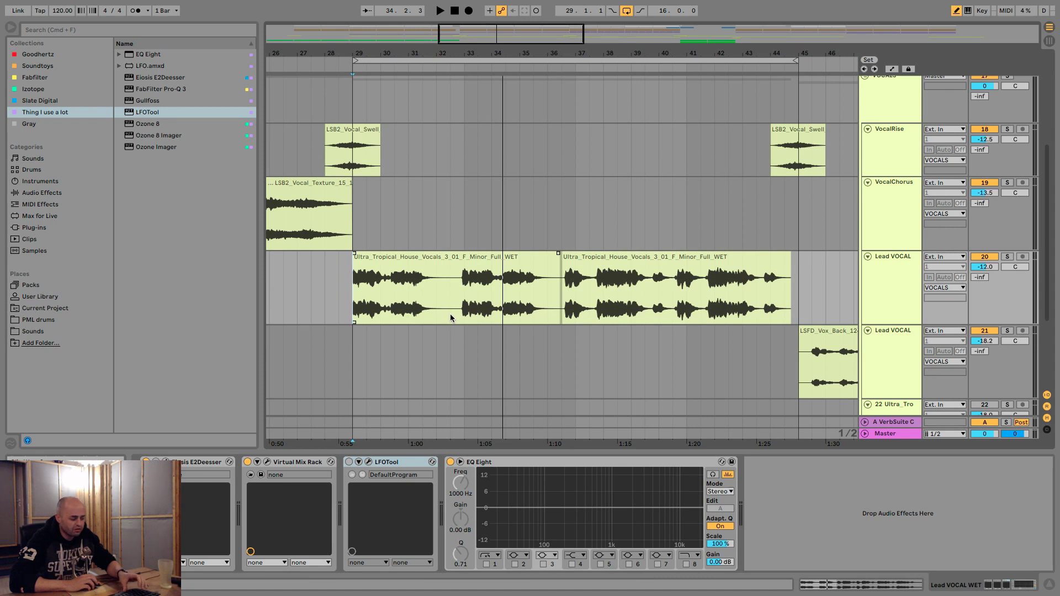
key("a")
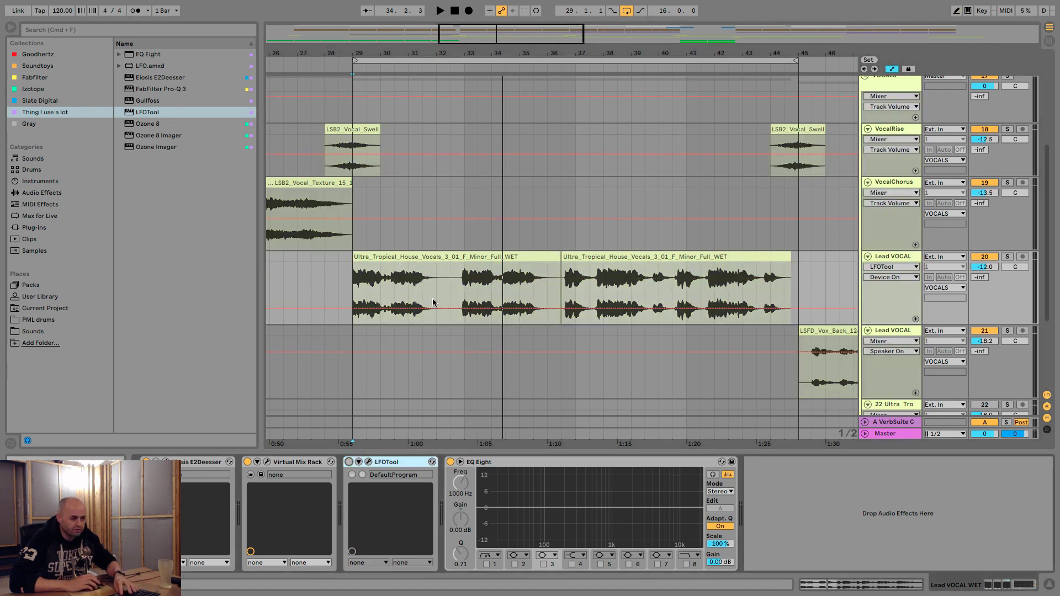
- Draw LFOTool's Device On automation to On in the vocal gaps before bar 33, between bars 35 and 37, and just after bar 37
left_click_drag(436, 302, 439, 283)
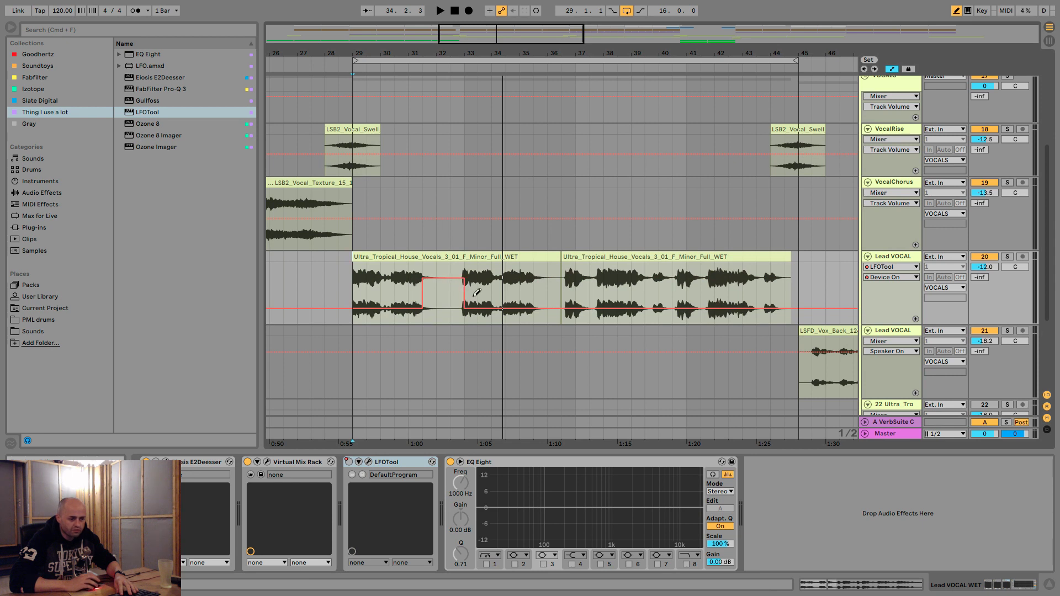
left_click_drag(559, 63, 559, 94)
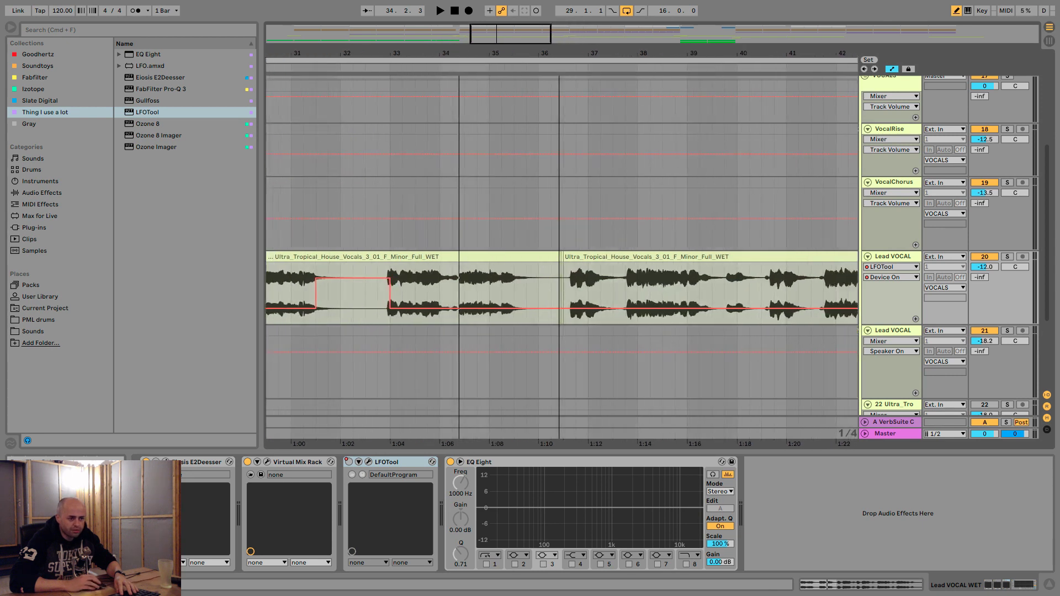
left_click_drag(527, 283, 552, 284)
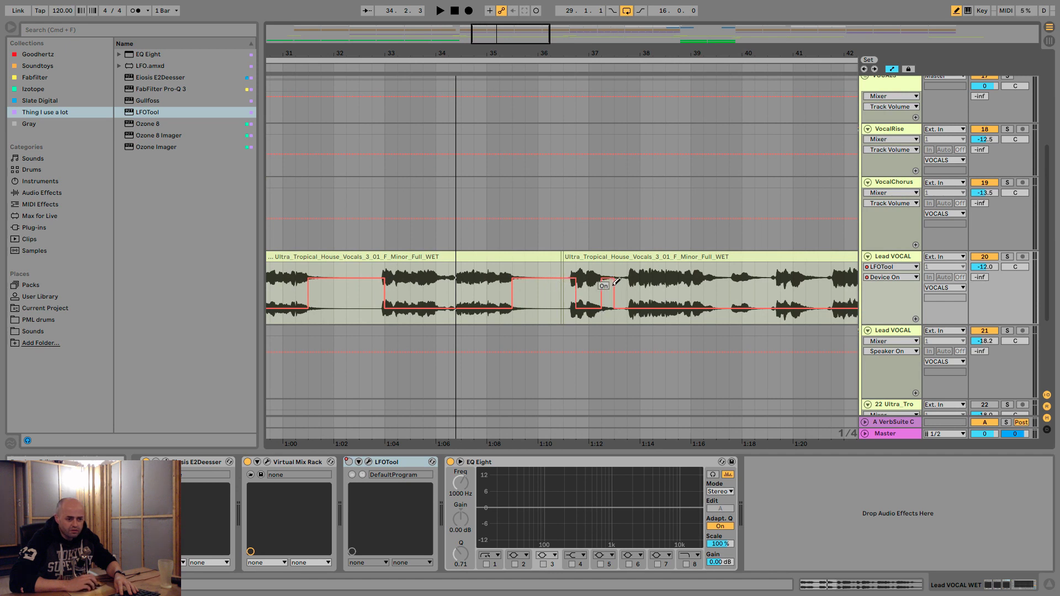
- Draw LFOTool's Device On automation to On in the short vocal gaps between bars 39 and 42
left_click_drag(775, 55, 622, 89)
mouse_move(555, 299)
left_mouse_down()
mouse_move(572, 275)
mouse_move(631, 273)
left_mouse_up()
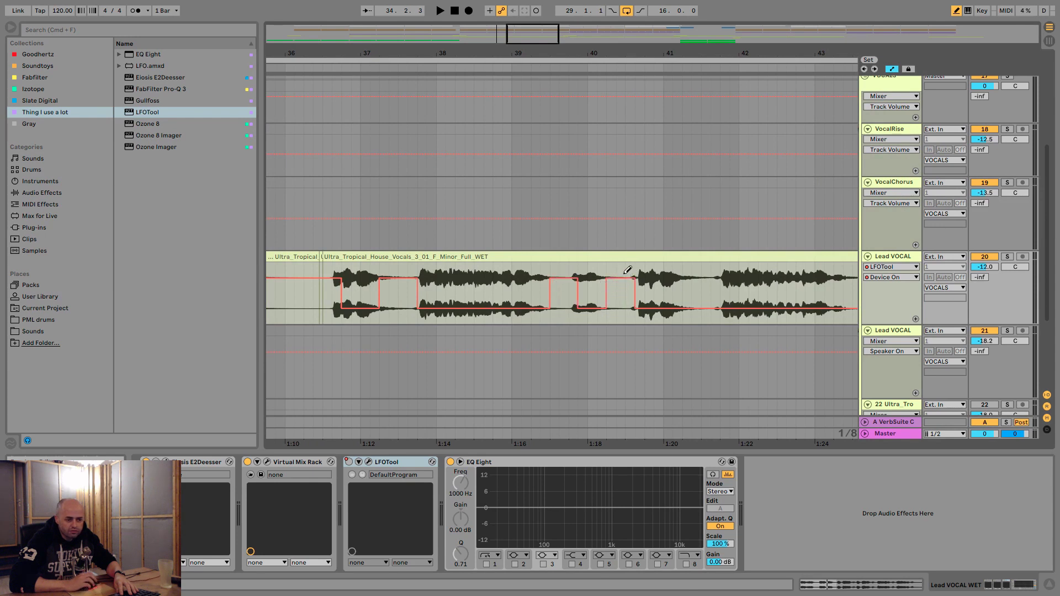
left_click_drag(694, 303, 716, 272)
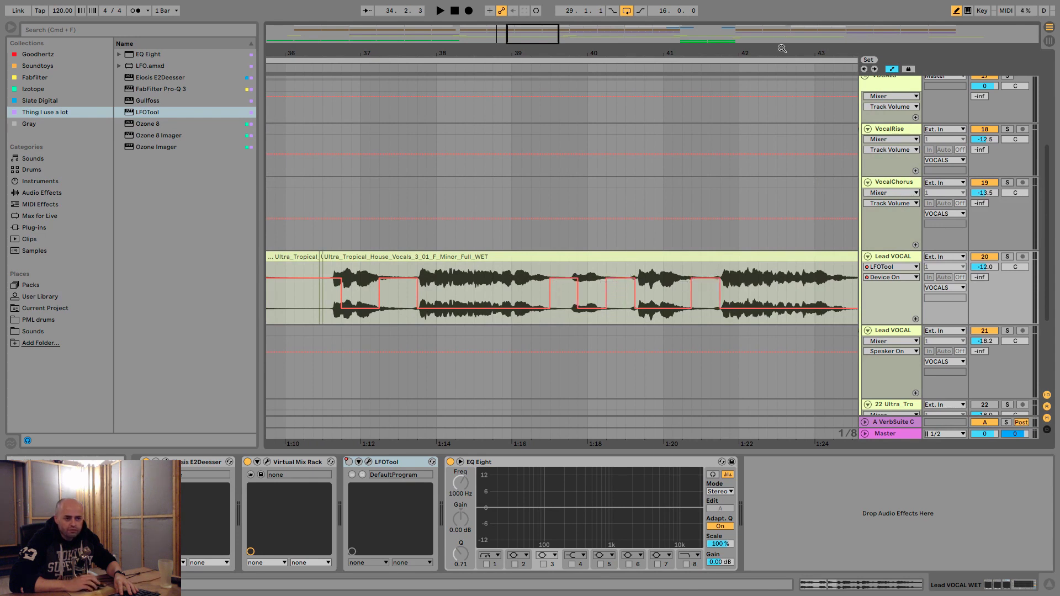
- Draw LFOTool's Device On automation to On in the gap after bar 43 and at the clip's tail, and leave draw mode
scroll(614, 297, "right", 5)
left_click_drag(619, 297, 635, 273)
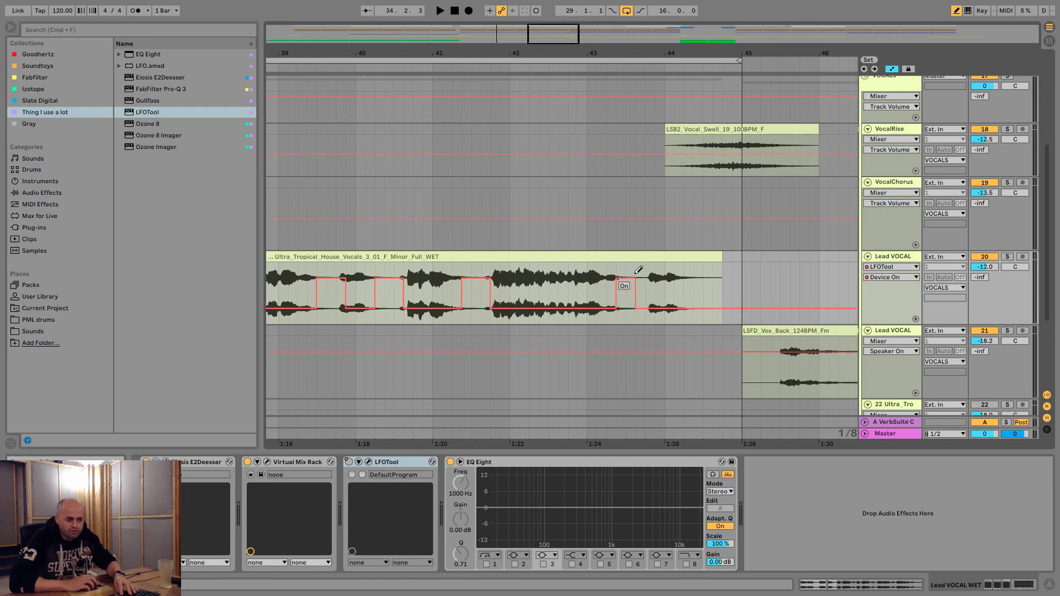
left_click_drag(692, 303, 716, 270)
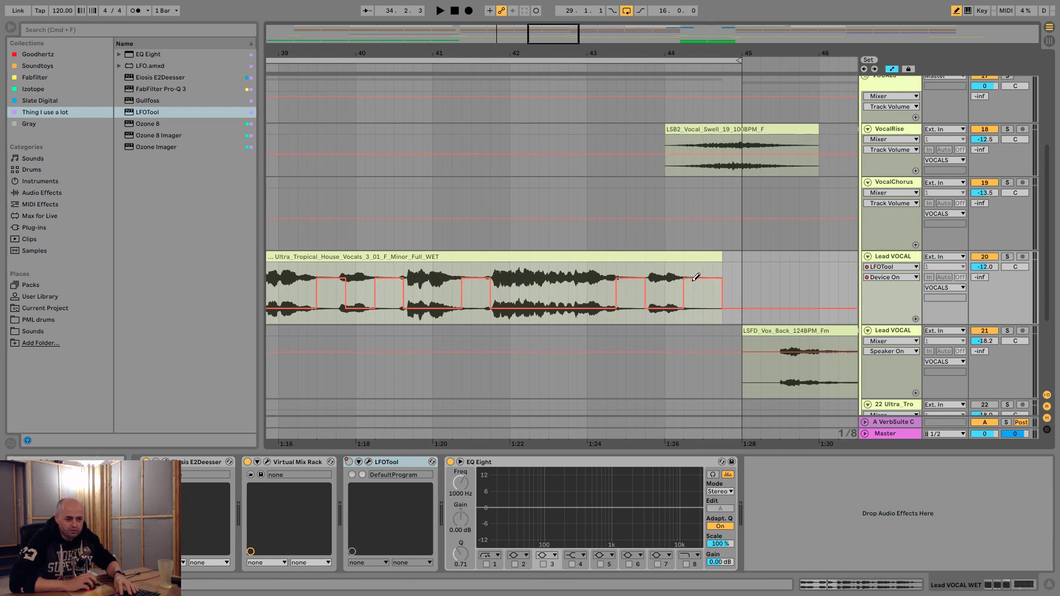
left_click_drag(666, 54, 667, 13)
key("b")
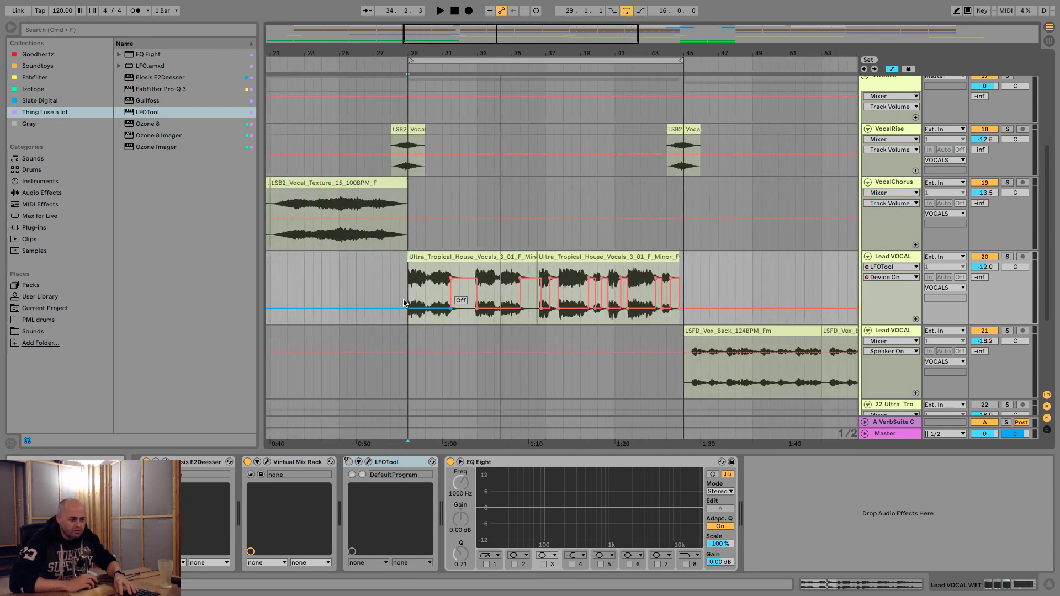
- Play the lead vocal from bar 29 and raise the starting point of LFOTool's curve further
left_click(409, 293)
key("space")
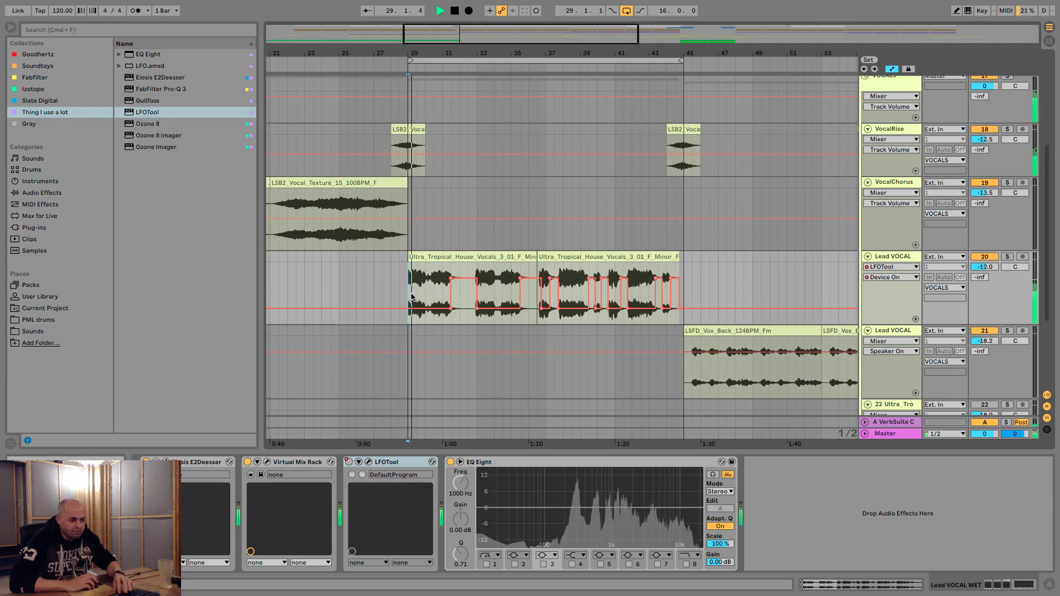
left_click(369, 463)
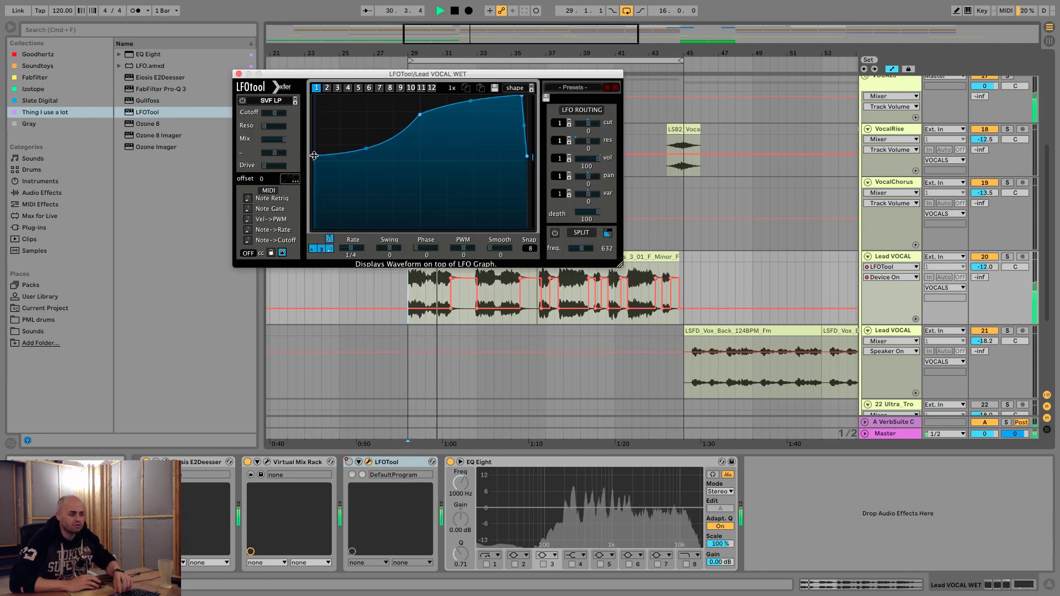
left_click_drag(314, 155, 311, 143)
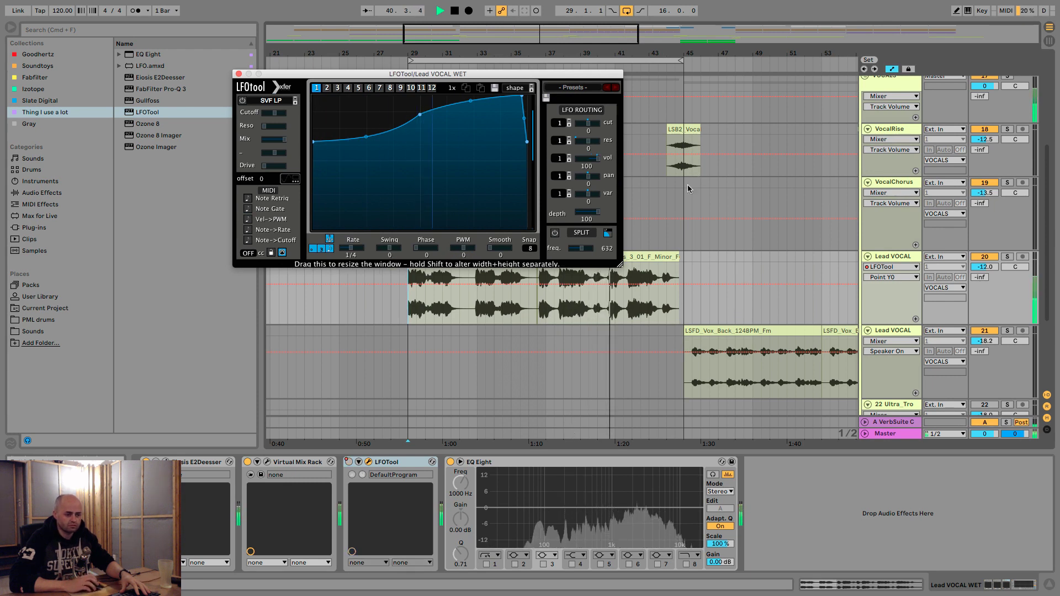
- Show LFOTool's Device On automation in its own lane below the Lead VOCAL clips and stop playback
left_click(348, 465)
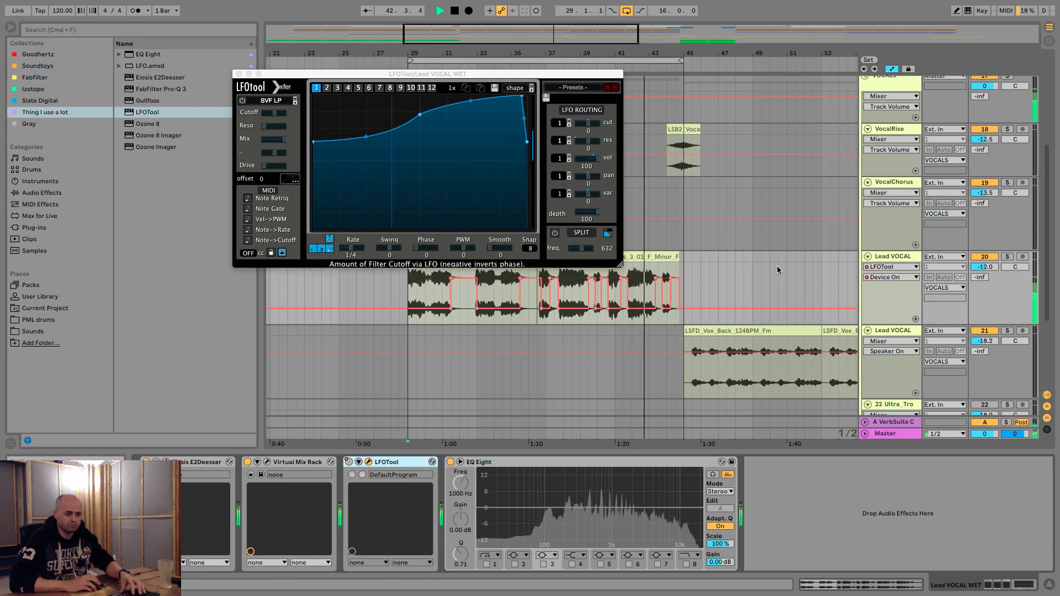
left_click(915, 319)
key("space")
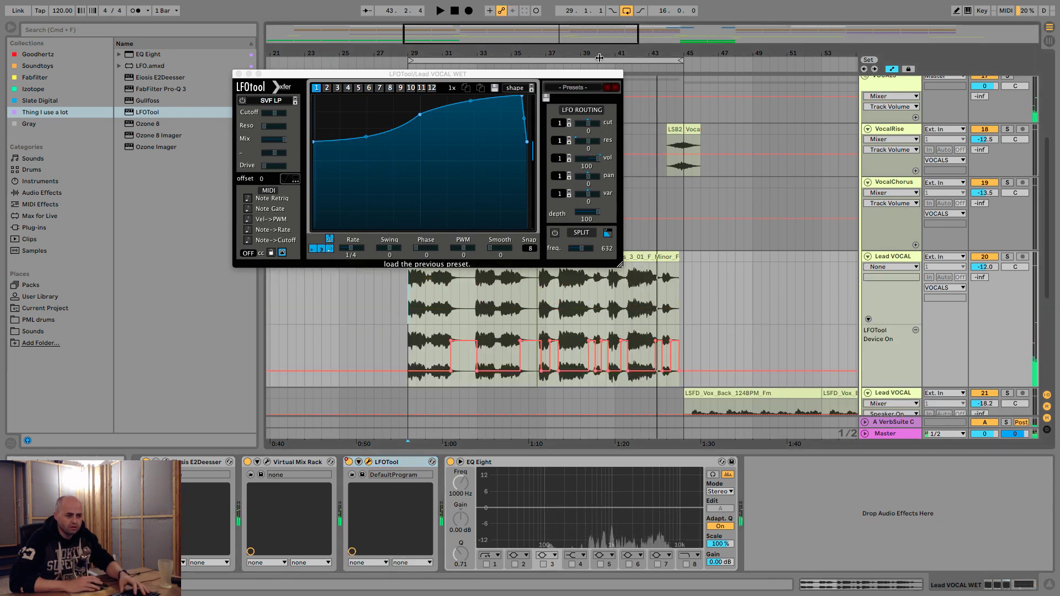
left_click_drag(600, 57, 597, 102)
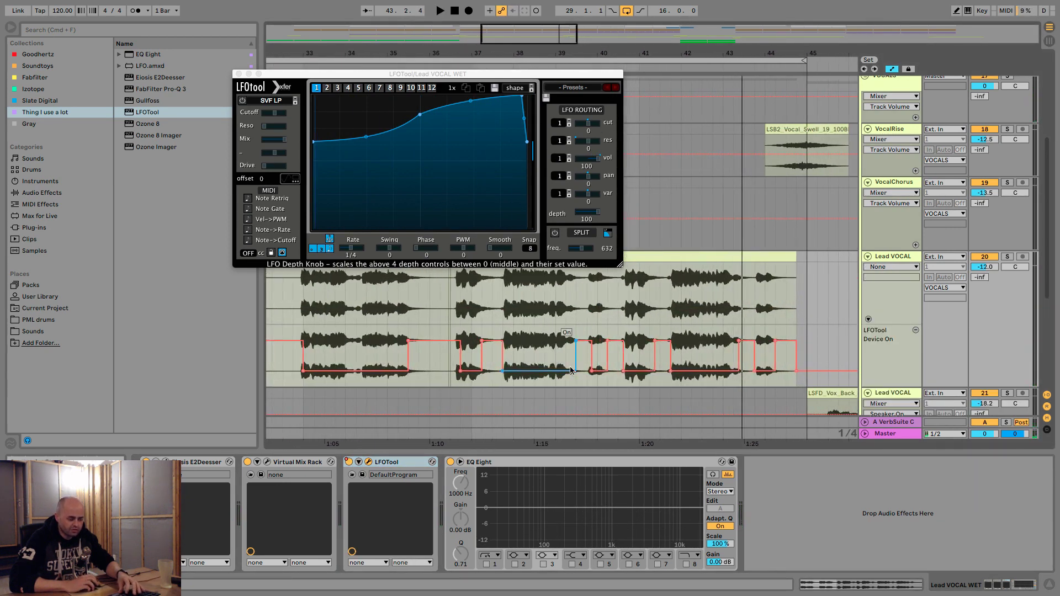
- Play from bar 39 and draw LFOTool's Device On automation so it turns on an eighth note earlier in that bar
left_click(551, 366)
key("space")
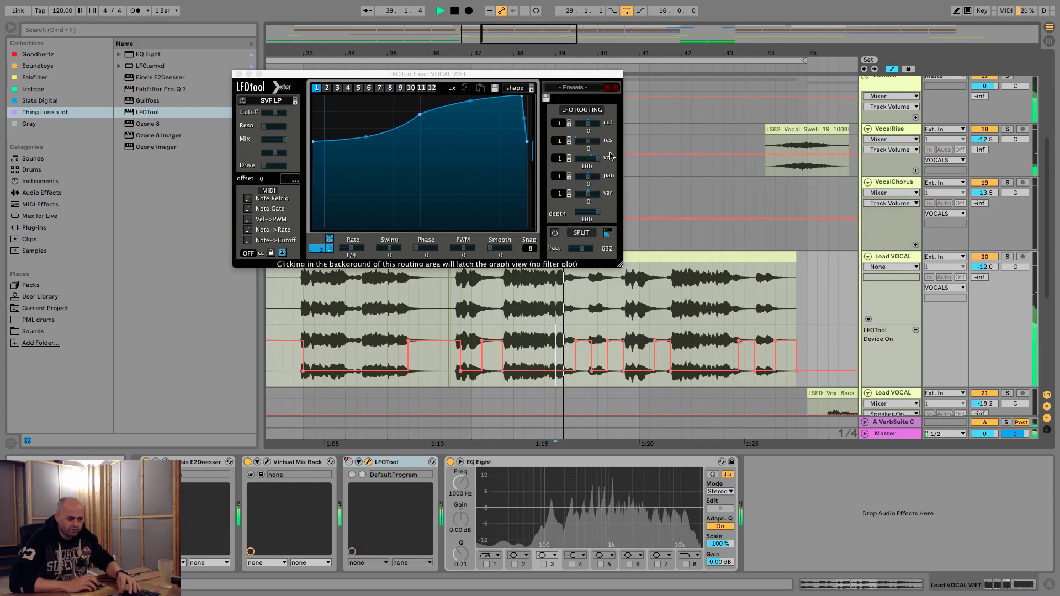
key("space")
key("b")
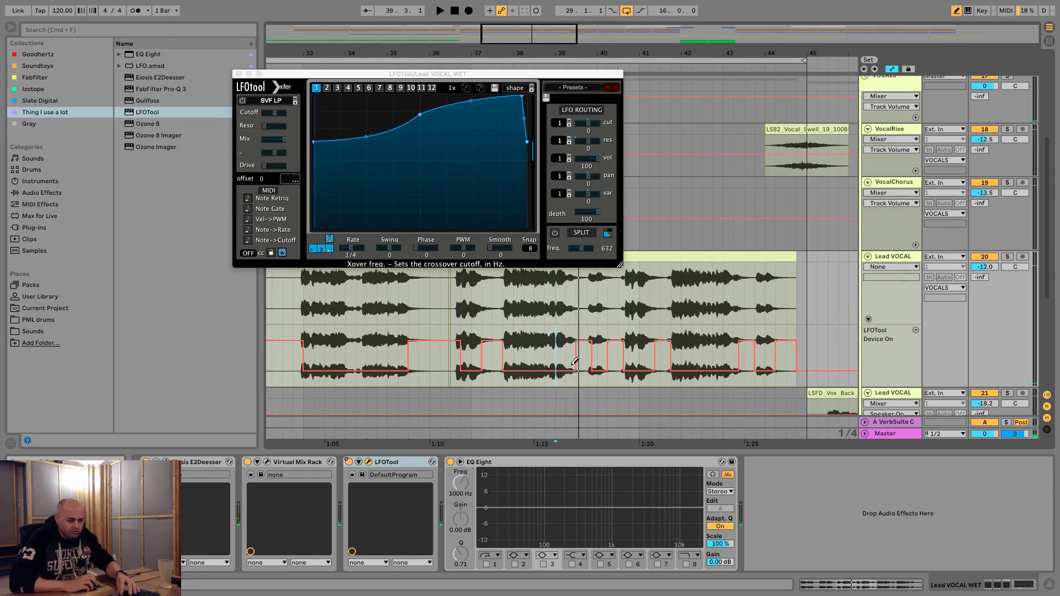
left_click_drag(577, 57, 574, 113)
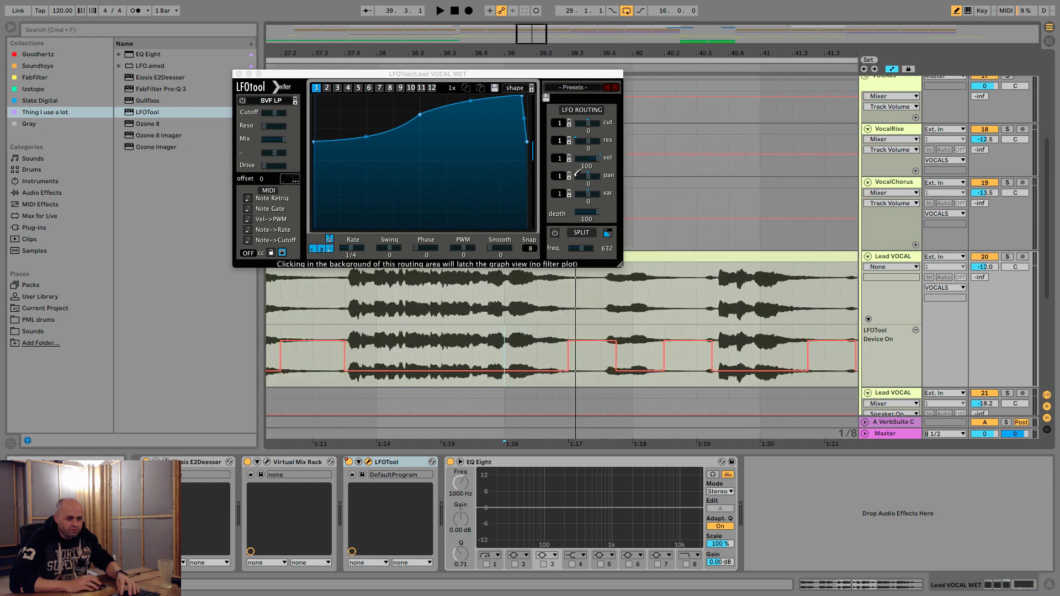
left_click_drag(566, 361, 552, 347)
key("b")
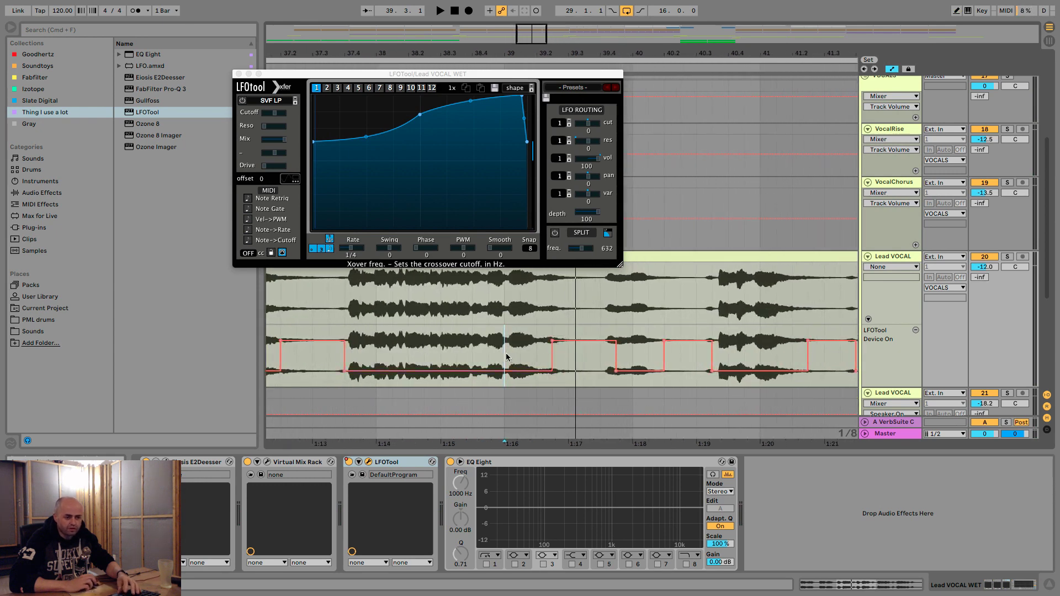
- Listen to the lead vocal with the adjusted LFOTool pumping from bar 39 to the end of the clip
key("space")
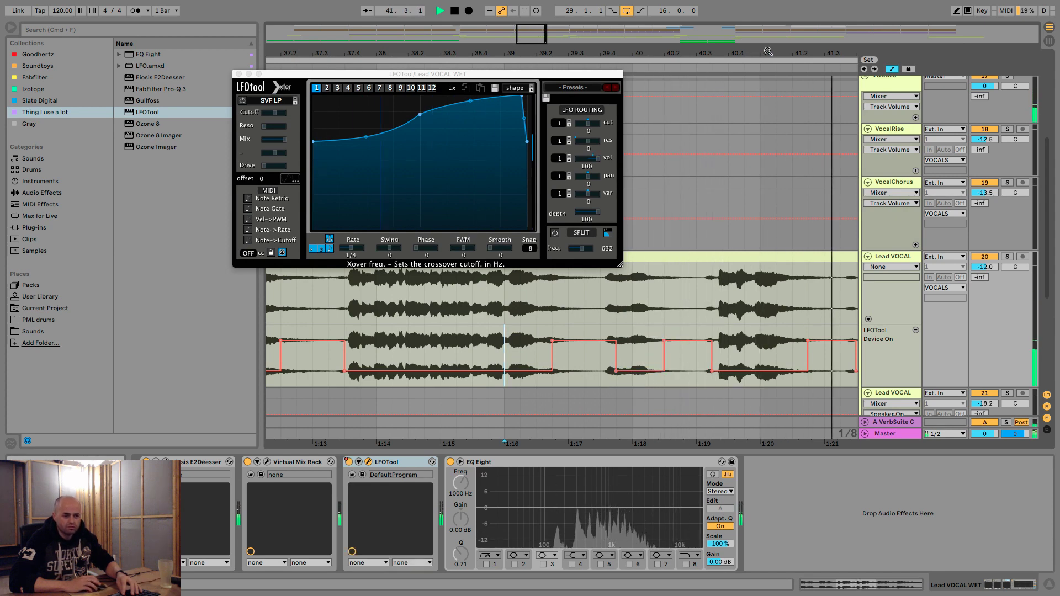
left_click_drag(766, 52, 539, 23)
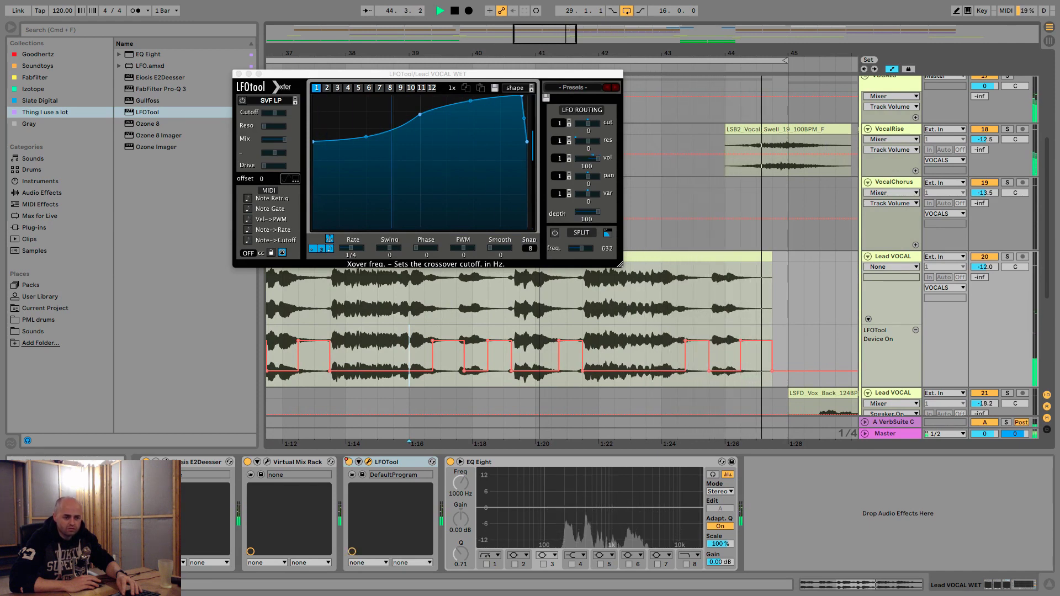
key("space")
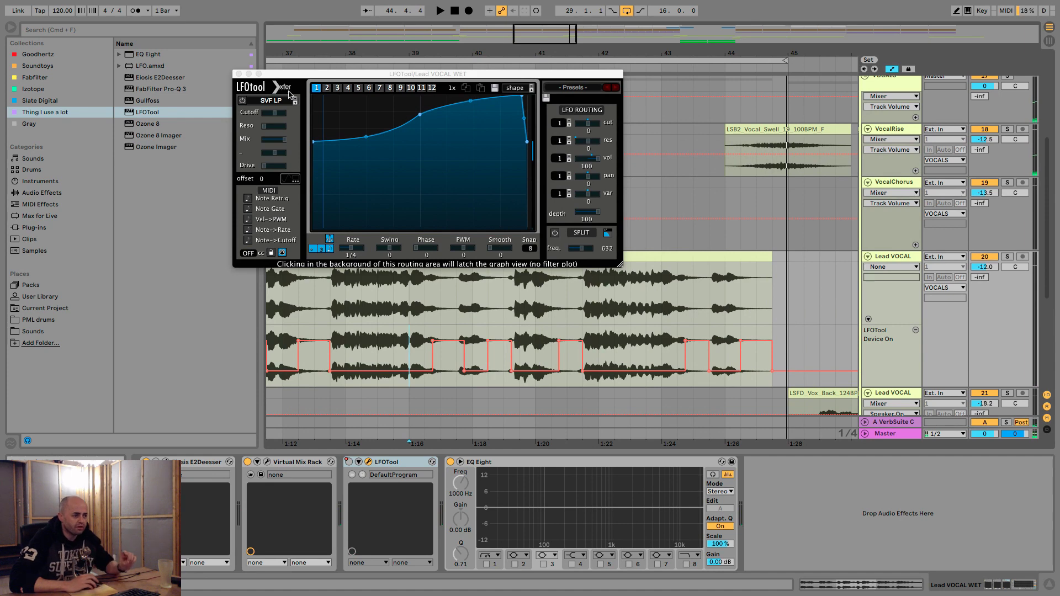
- Close the LFOTool window and remove its Device On automation lane from the Lead VOCAL track
left_click(239, 74)
left_click_drag(499, 56, 615, 54)
left_click(915, 331)
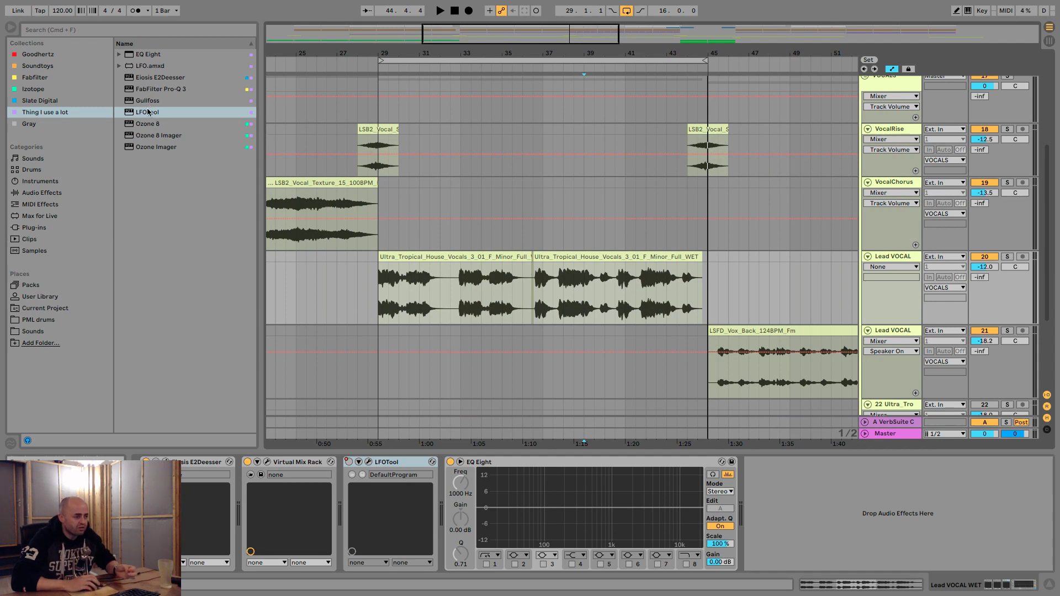
- Add Ozone Imager after EQ Eight on the Lead VOCAL WET track
left_click_drag(154, 143, 446, 249)
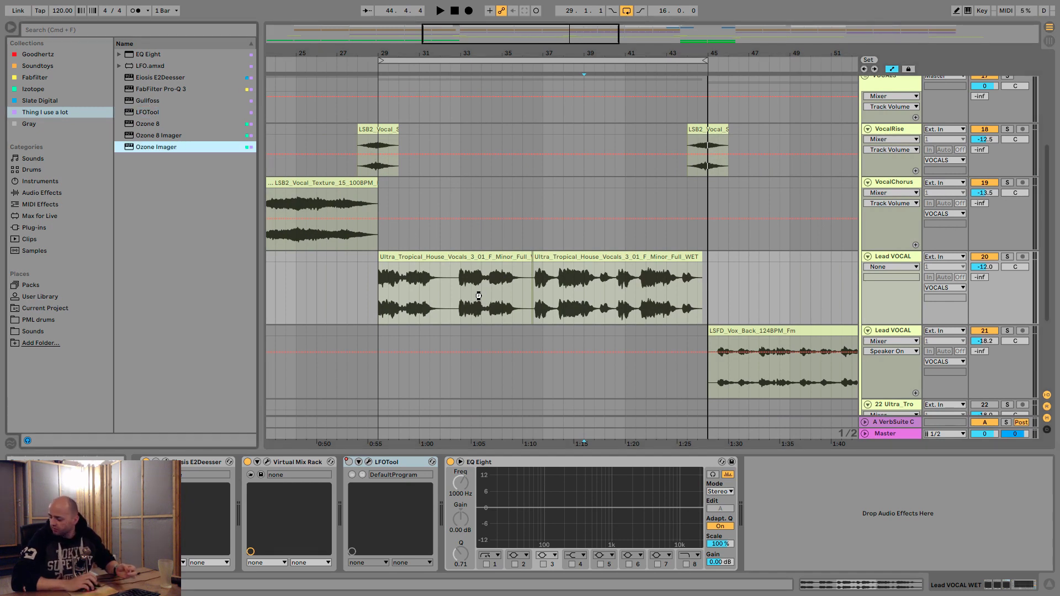
left_click_drag(479, 296, 479, 298)
left_click_drag(480, 82, 614, 59)
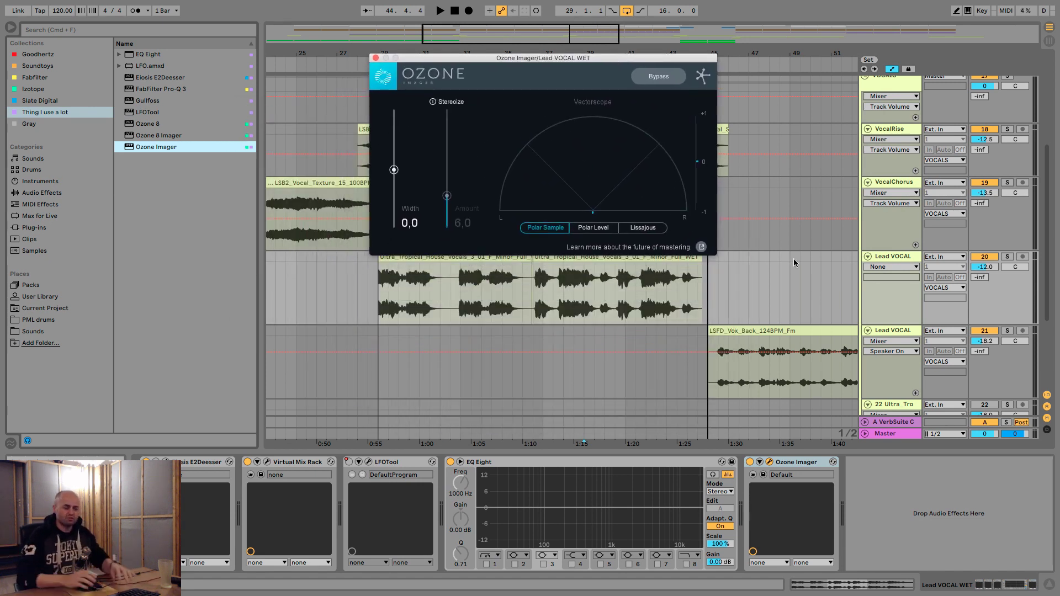
- Play the vocal from bar 29, enable Stereoize in Ozone Imager and set Width to 15.1 and Amount to 7.9
left_click(382, 298)
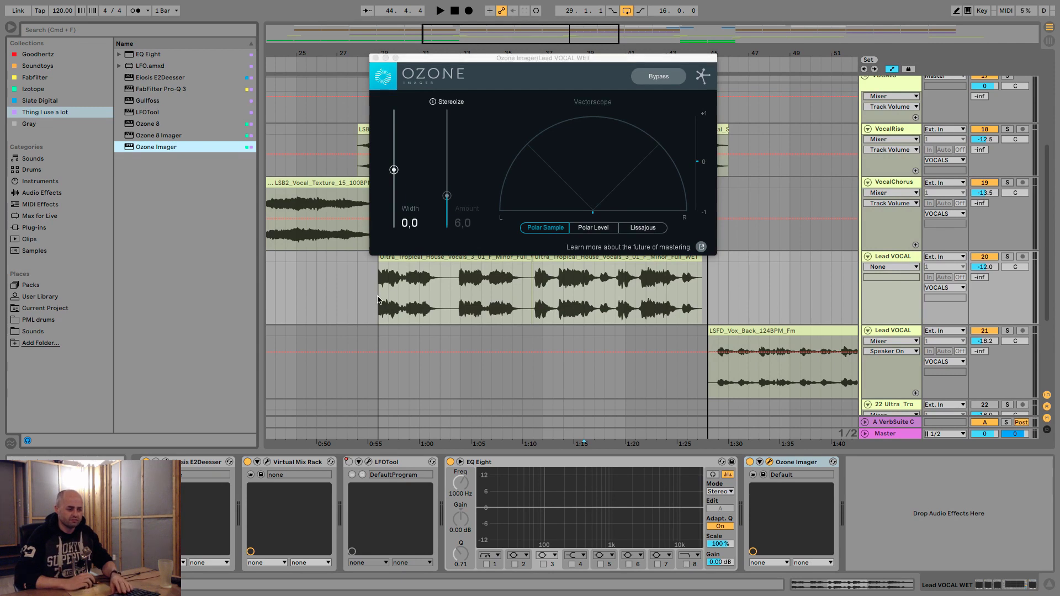
key("space")
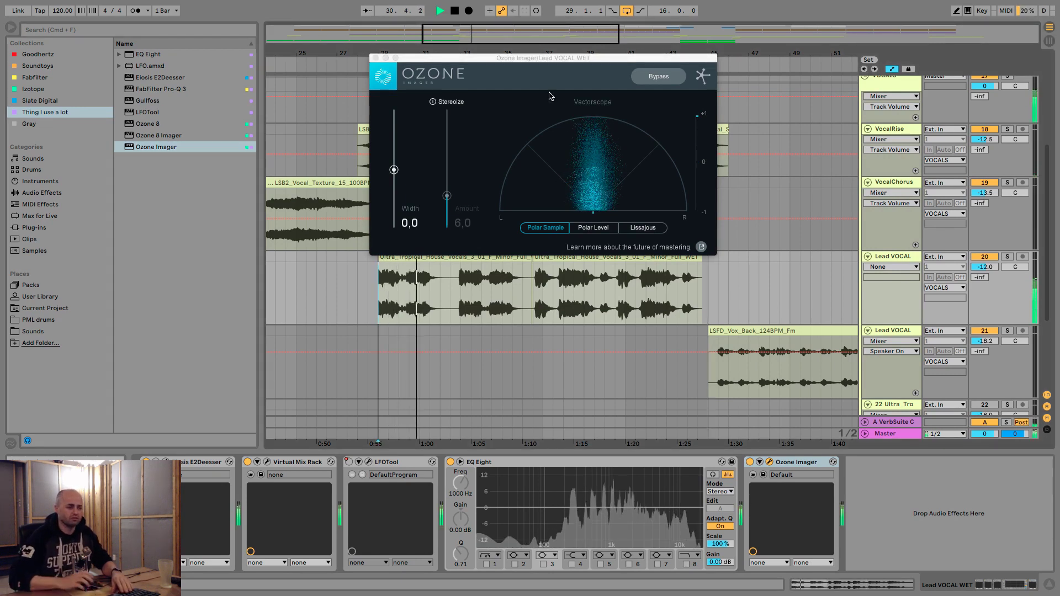
left_click(433, 102)
left_click_drag(394, 170, 393, 151)
left_click_drag(446, 196, 446, 182)
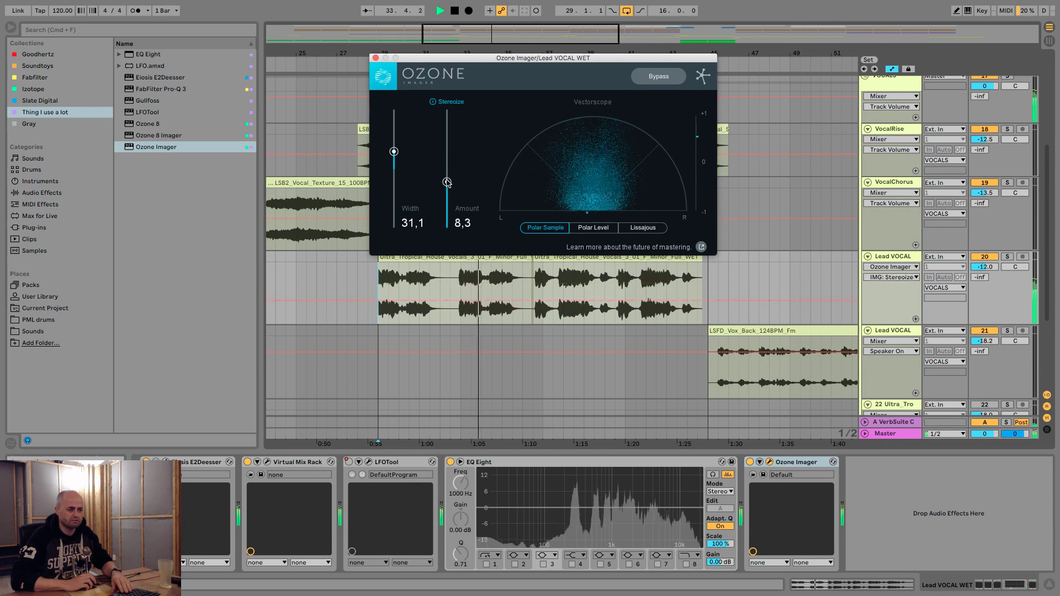
left_click_drag(393, 151, 394, 140)
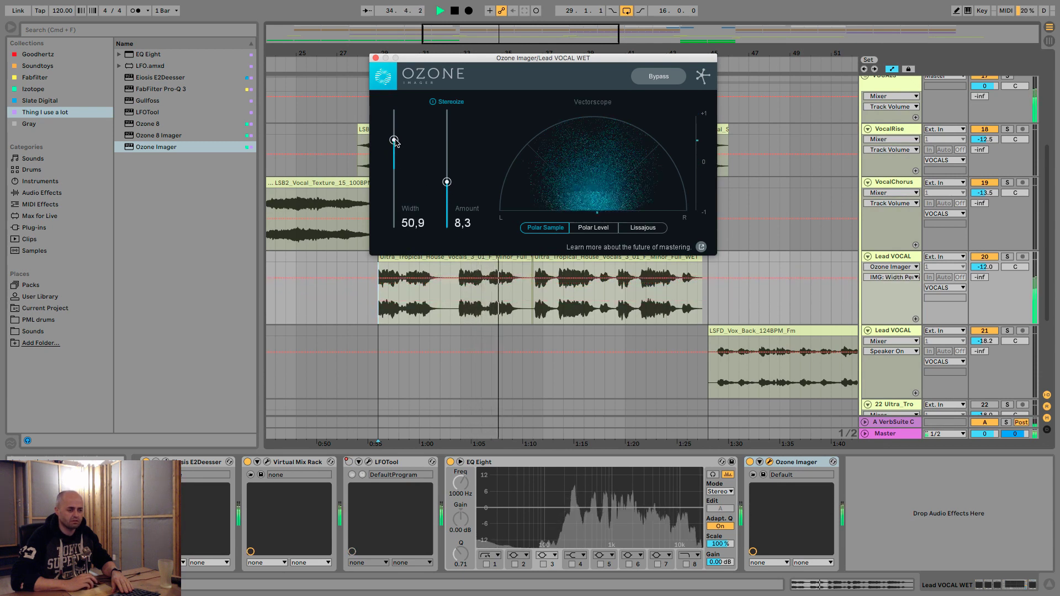
left_click_drag(447, 181, 449, 186)
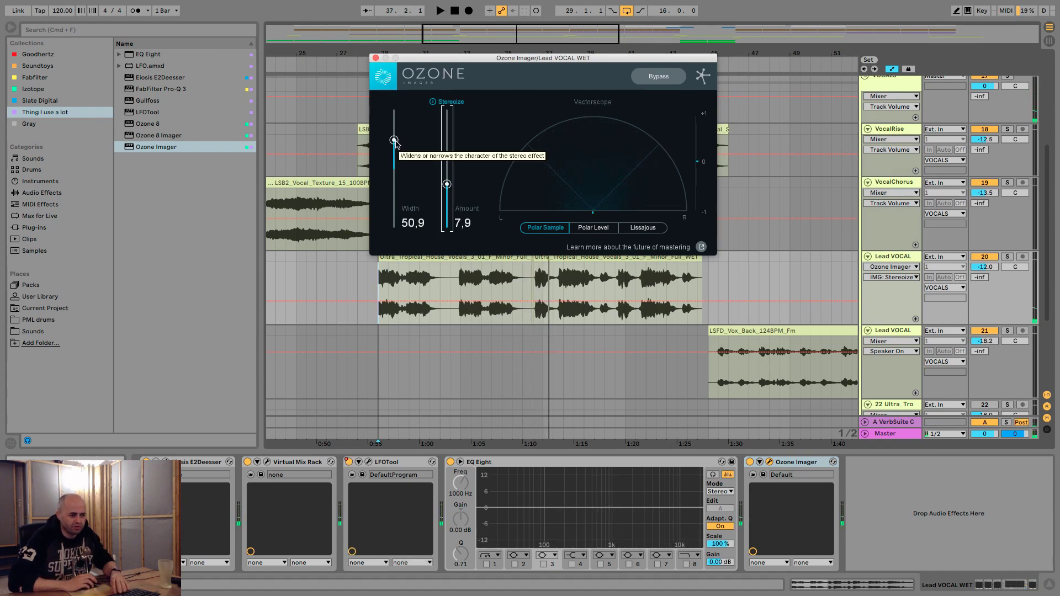
left_click_drag(393, 140, 395, 161)
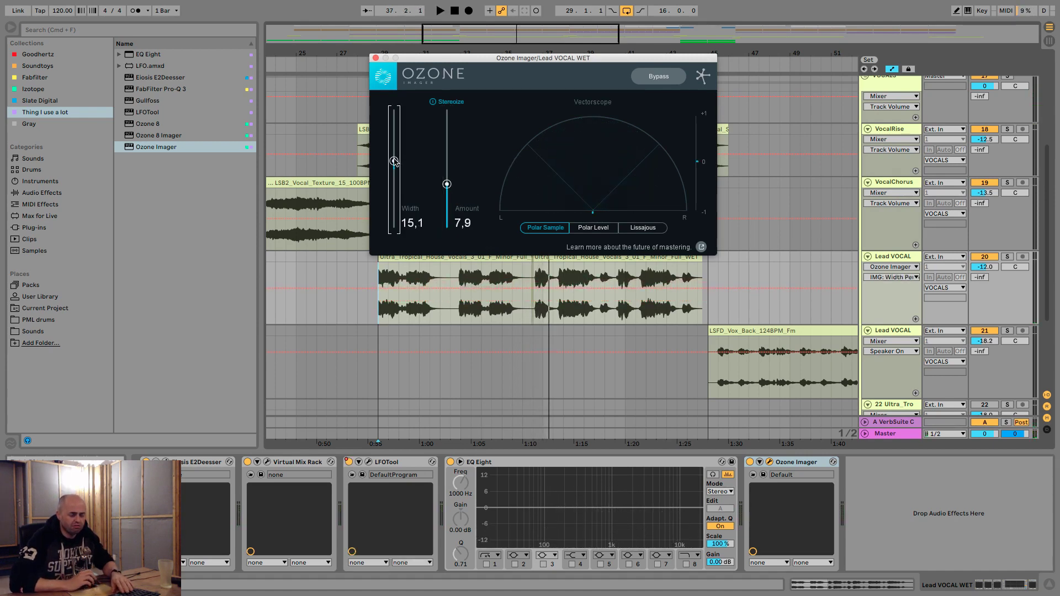
- Compare the playing vocal with Ozone Imager switched off and on, leave it on and close its window
key("space")
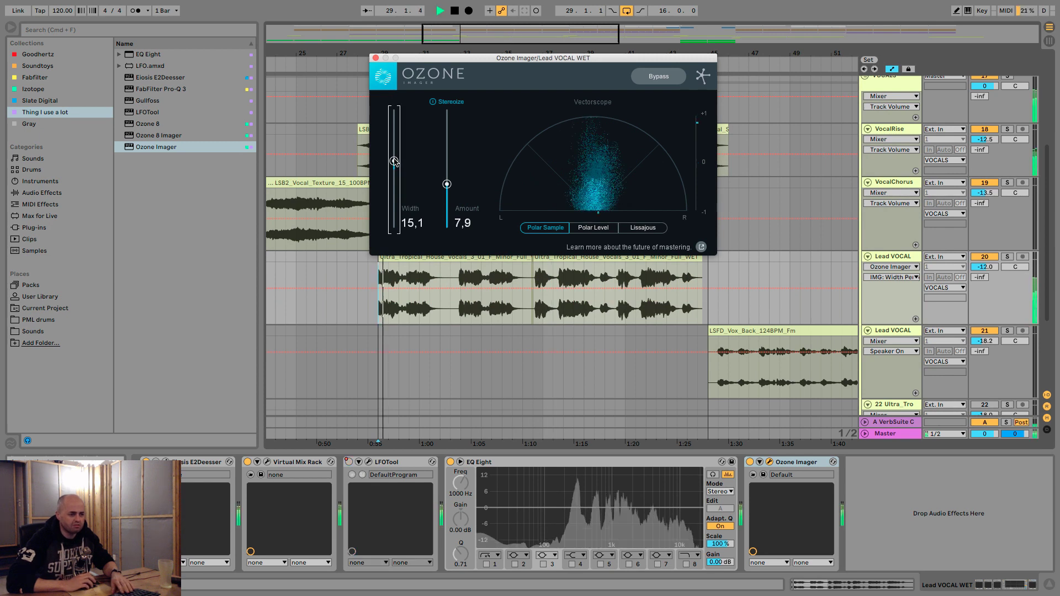
left_click(750, 461)
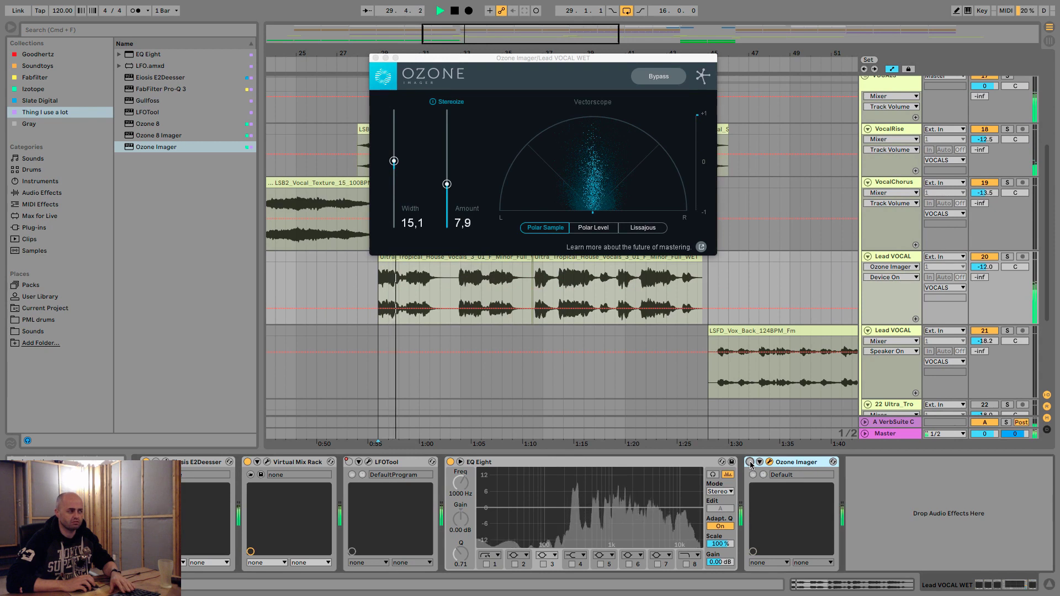
left_click(749, 461)
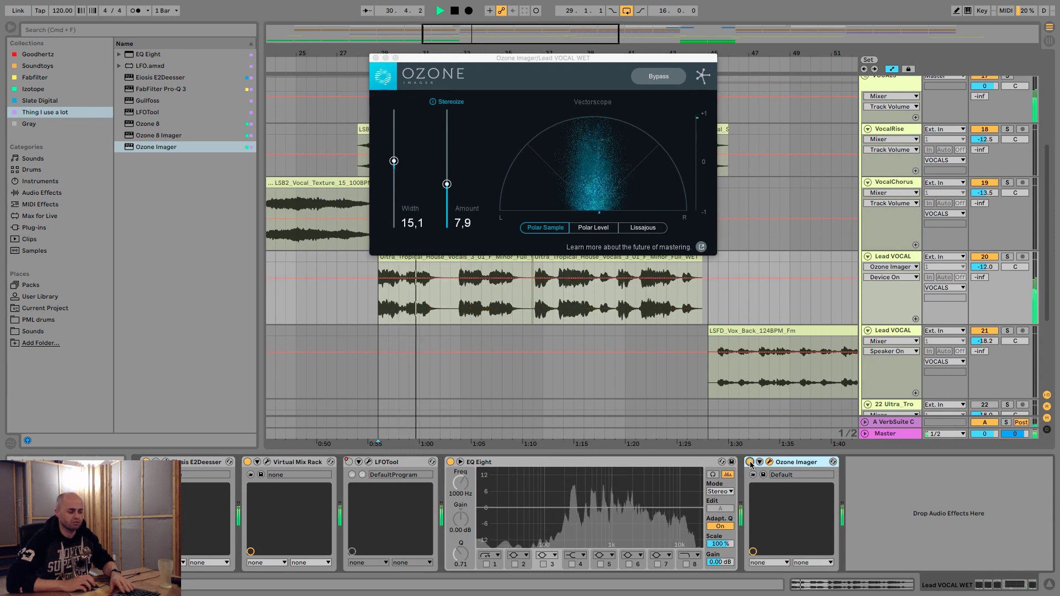
left_click(750, 462)
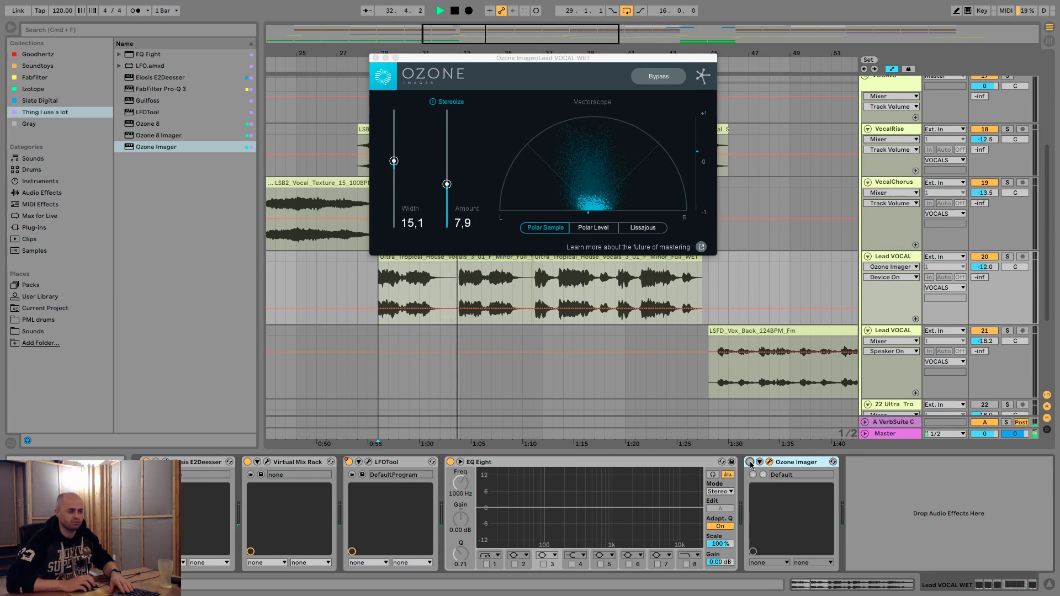
left_click(750, 462)
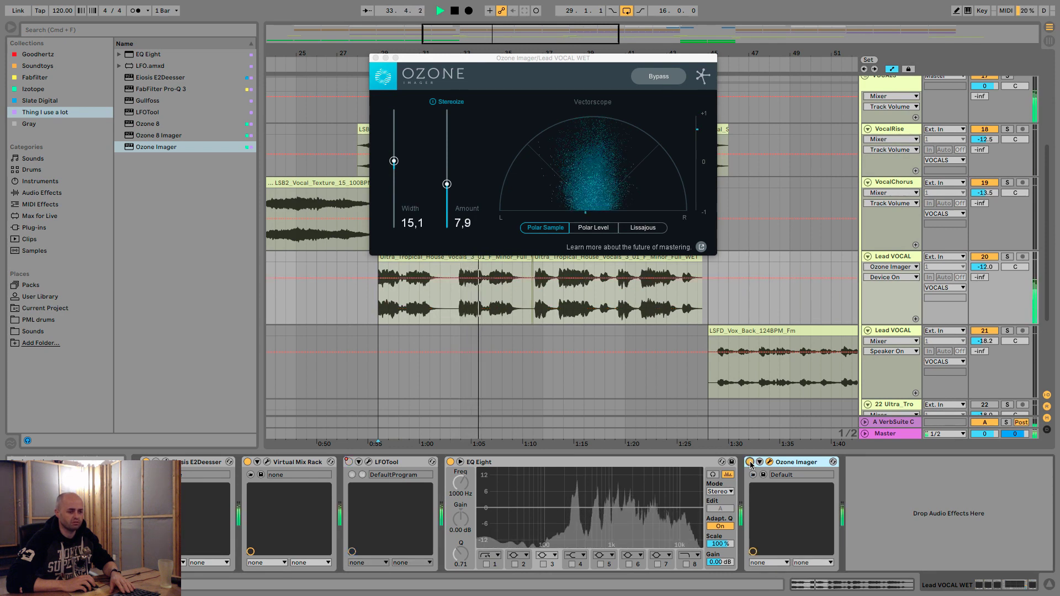
key("space")
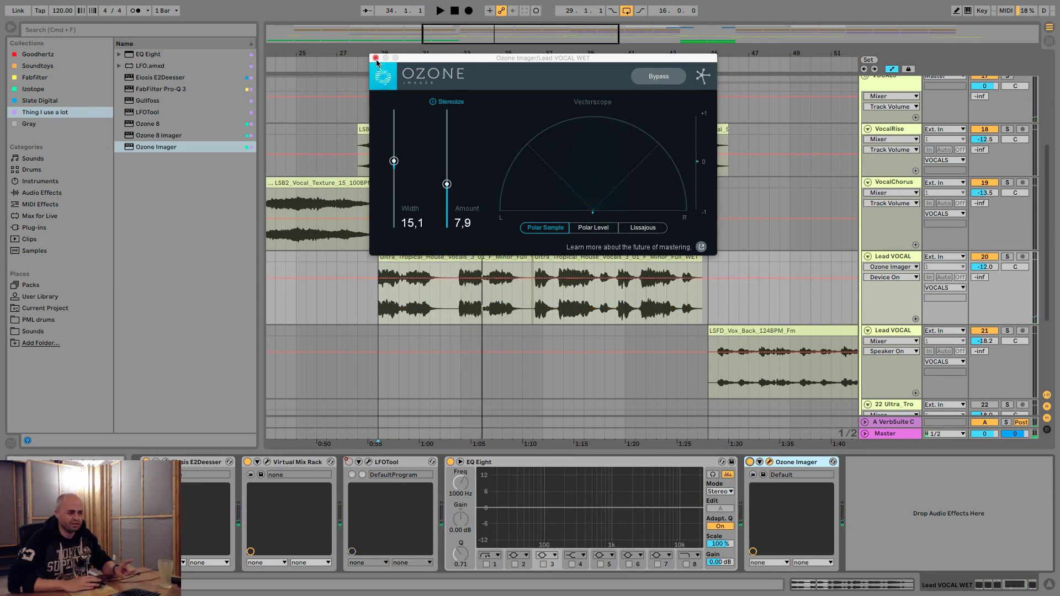
left_click(375, 58)
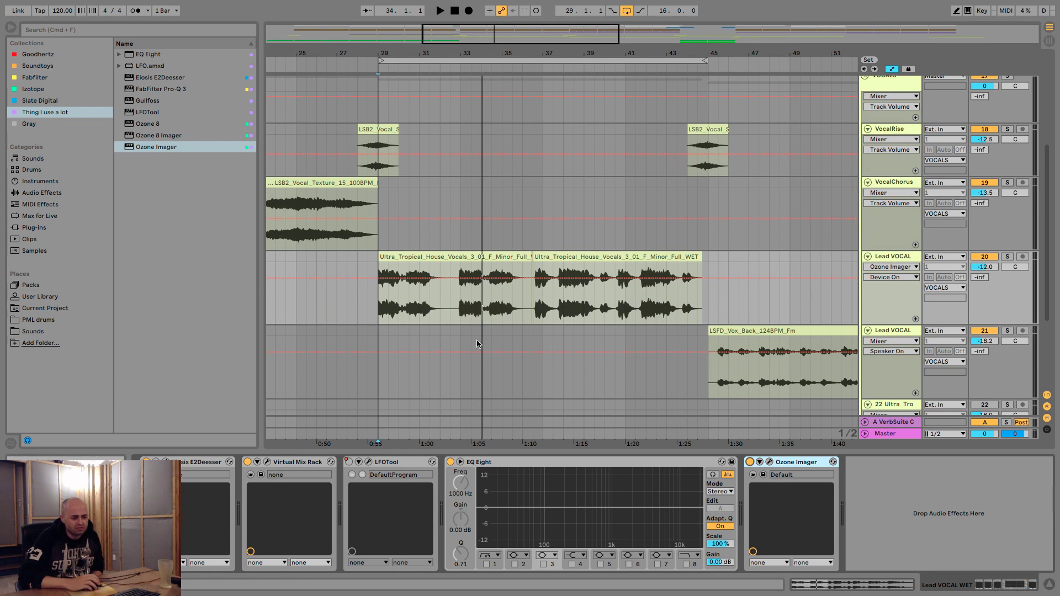
- Listen to the processed lead vocal from bar 29 through its first phrase
left_click(381, 305)
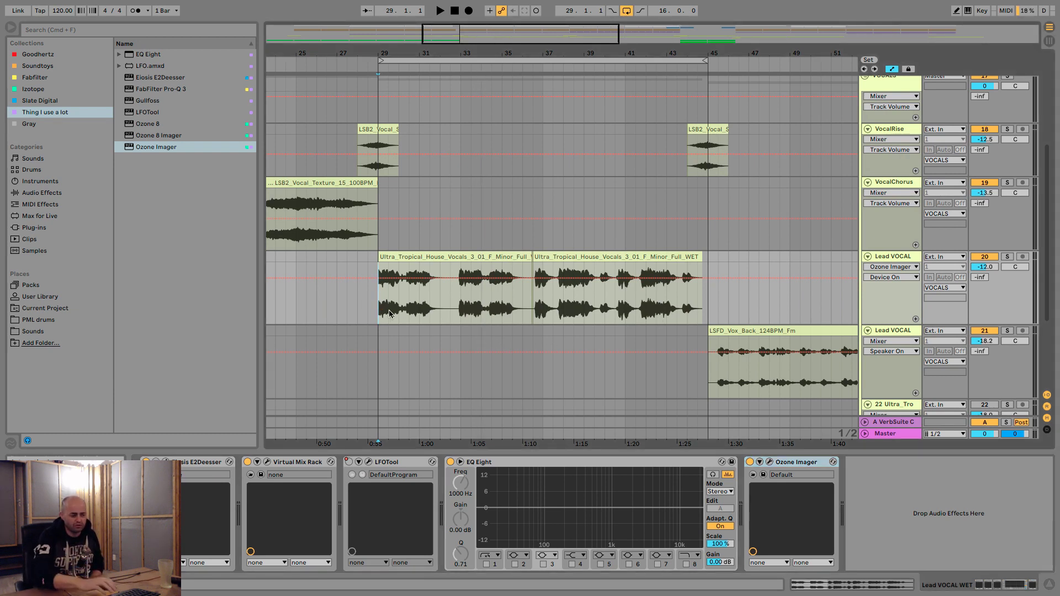
key("space")
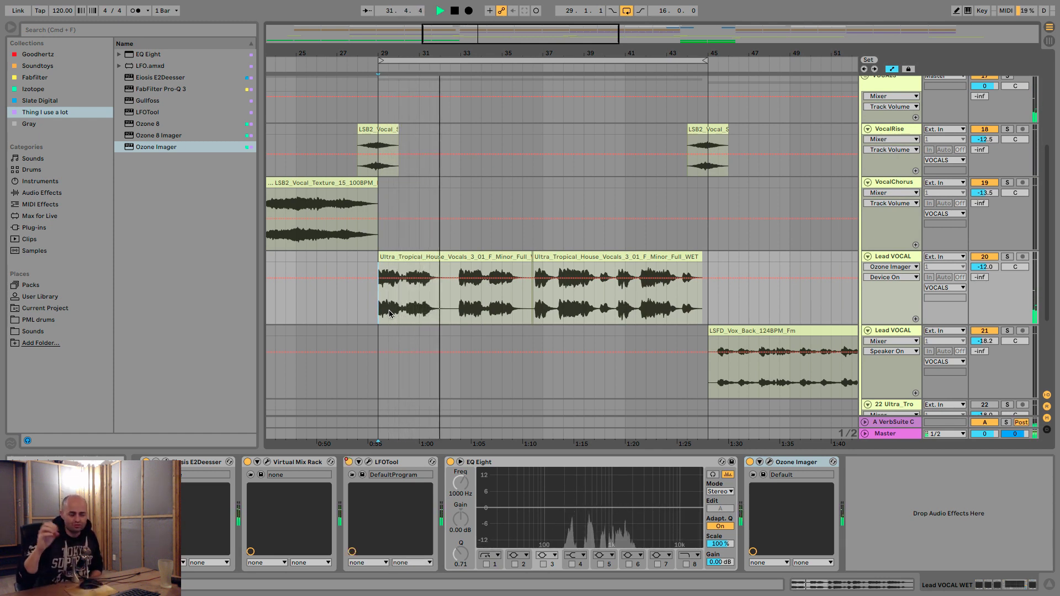
key("space")
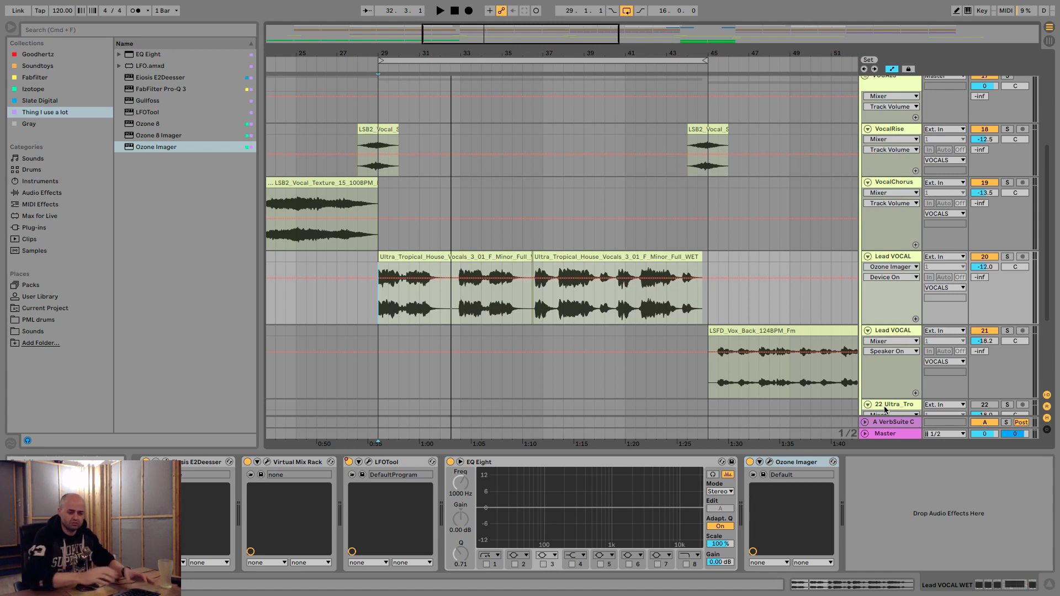
- Create a second return track with Slate Digital's Repeater delay and place the plug-in window below the Lead VOCAL clips
key("alt+super+t")
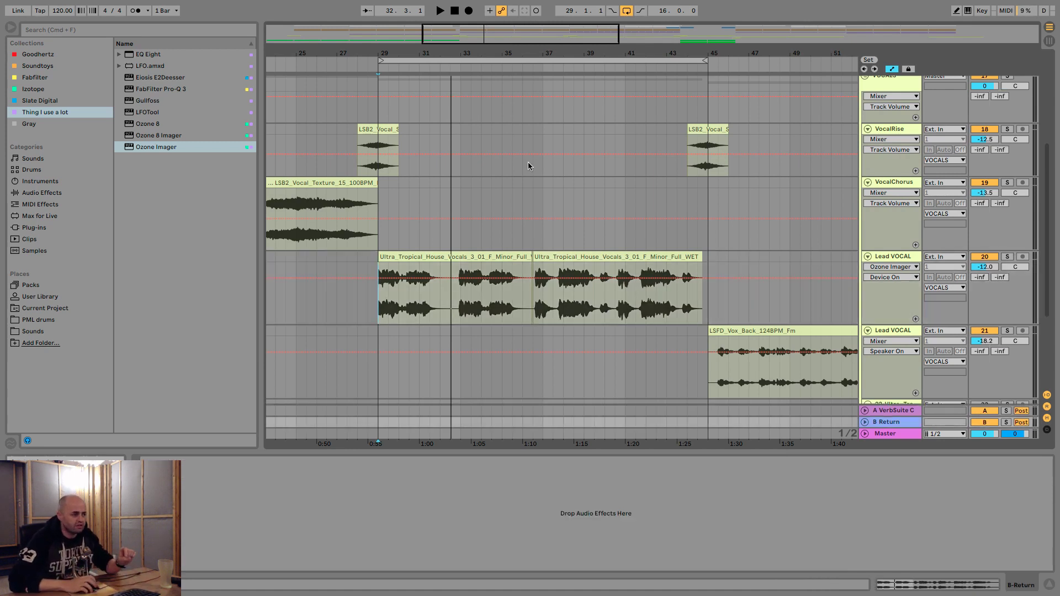
left_click(56, 102)
left_click(138, 79)
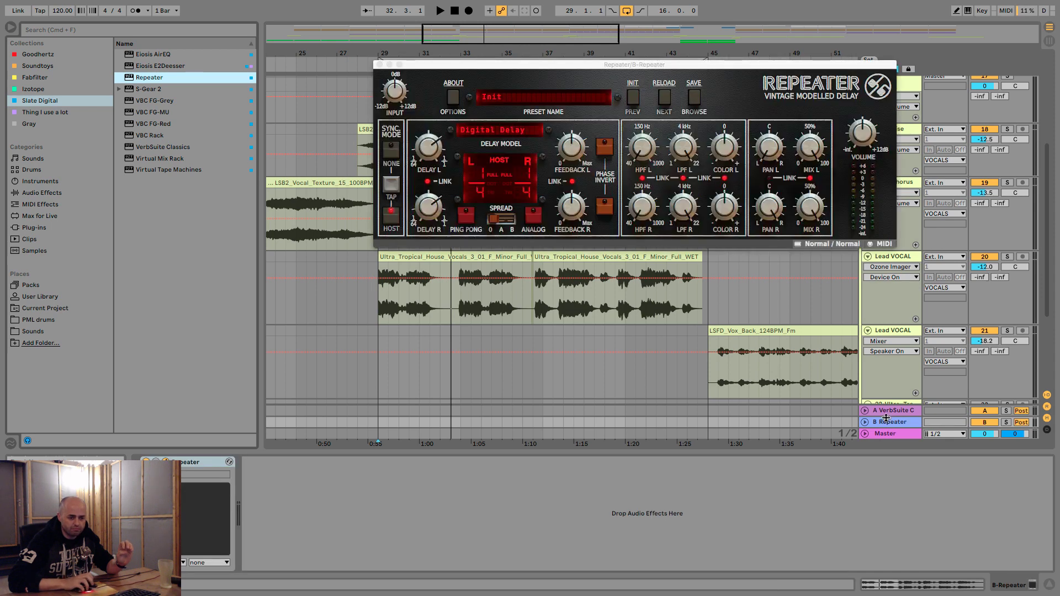
left_click_drag(618, 66, 504, 148)
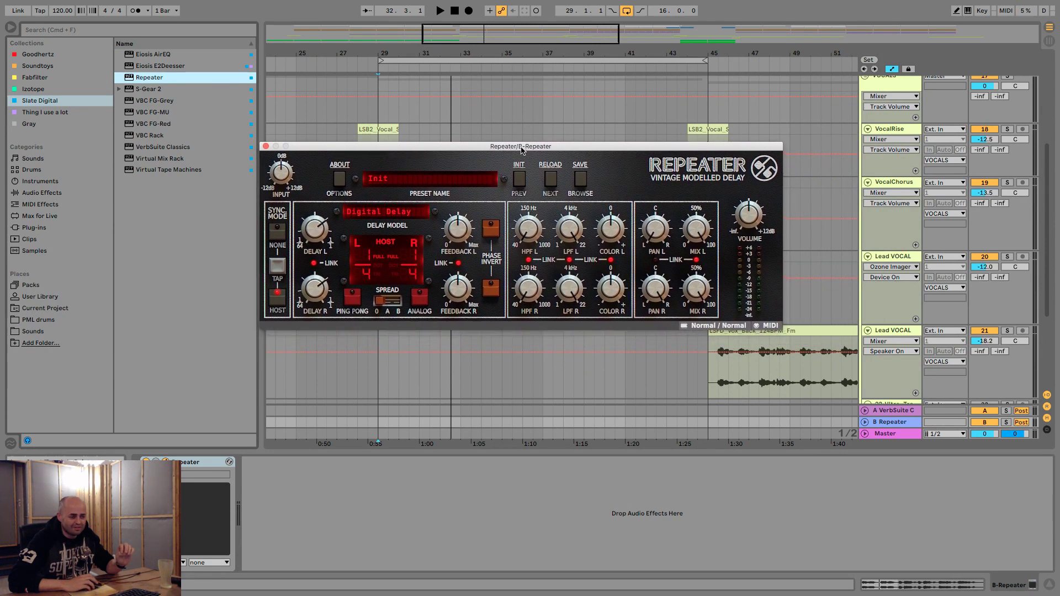
left_click_drag(521, 151, 517, 149)
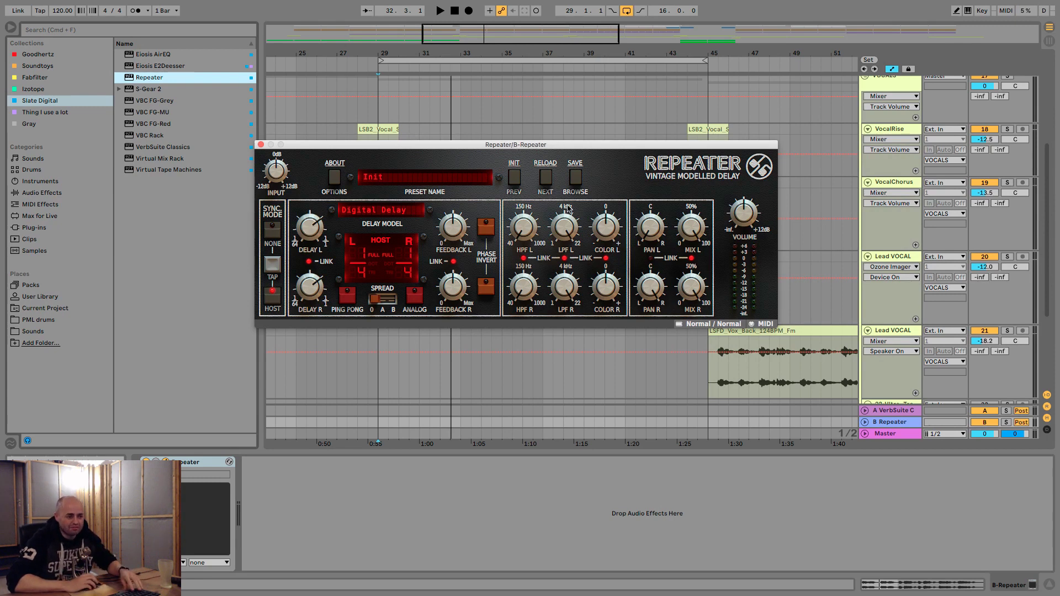
left_click_drag(560, 145, 567, 328)
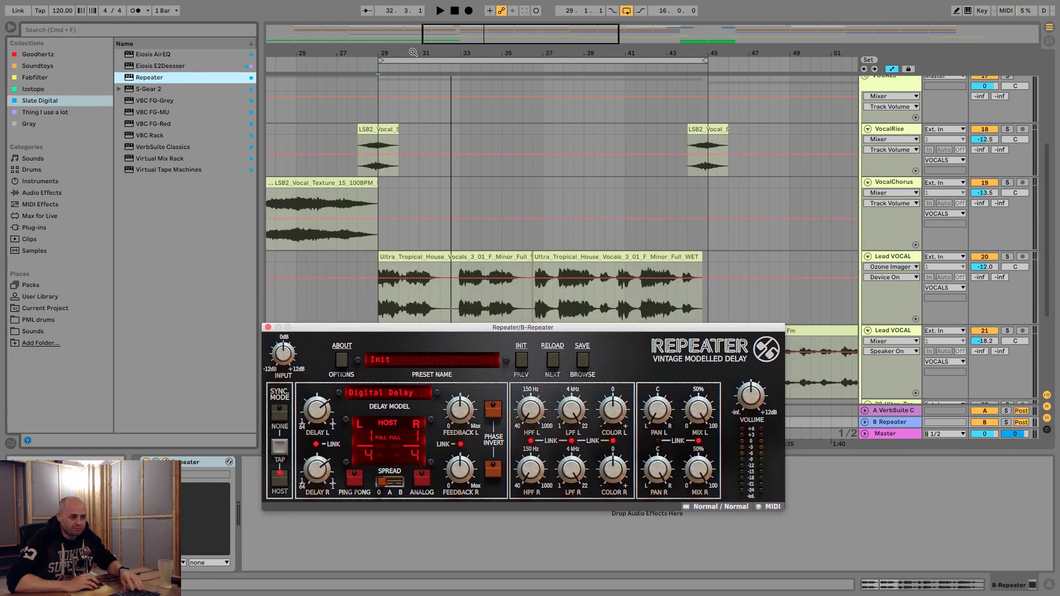
- Show the Lead VOCAL track's B-Repeater send automation and draw it up to maximum from 31.2 to 31.3, at the phrase's end
left_click_drag(420, 53, 421, 120)
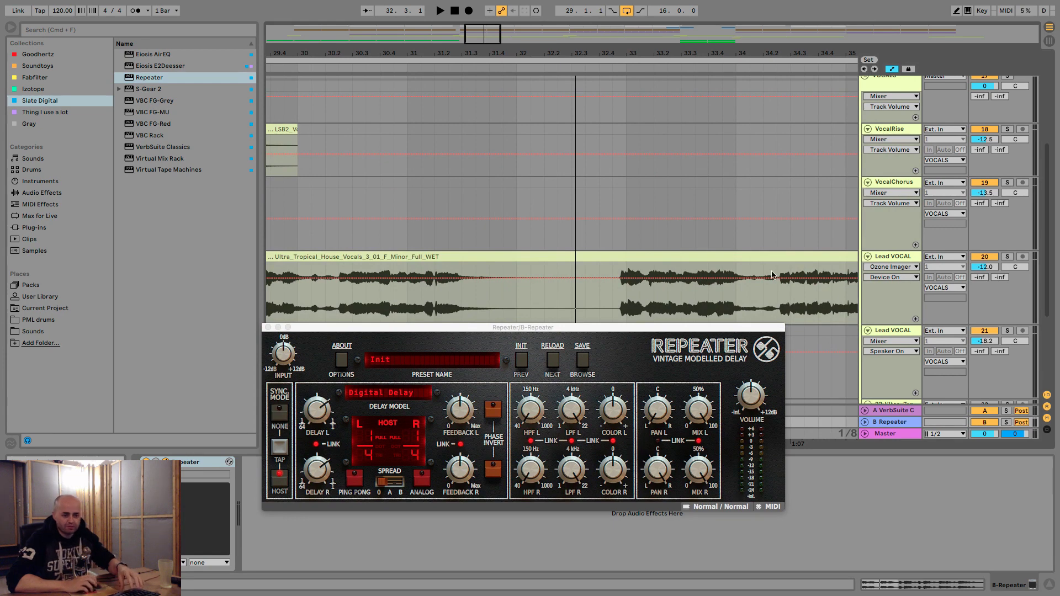
left_click(998, 278)
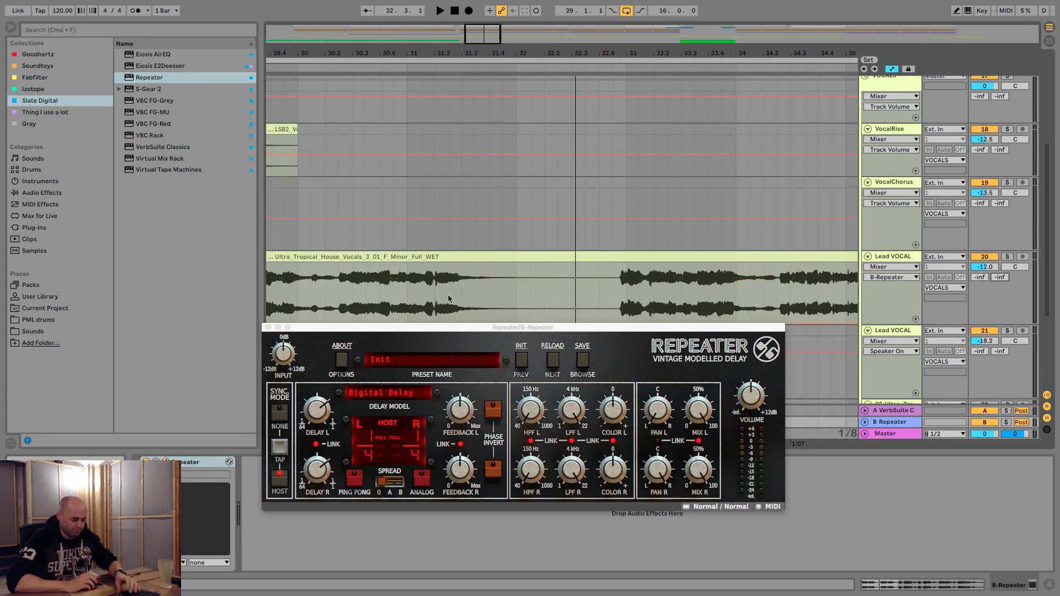
key("b")
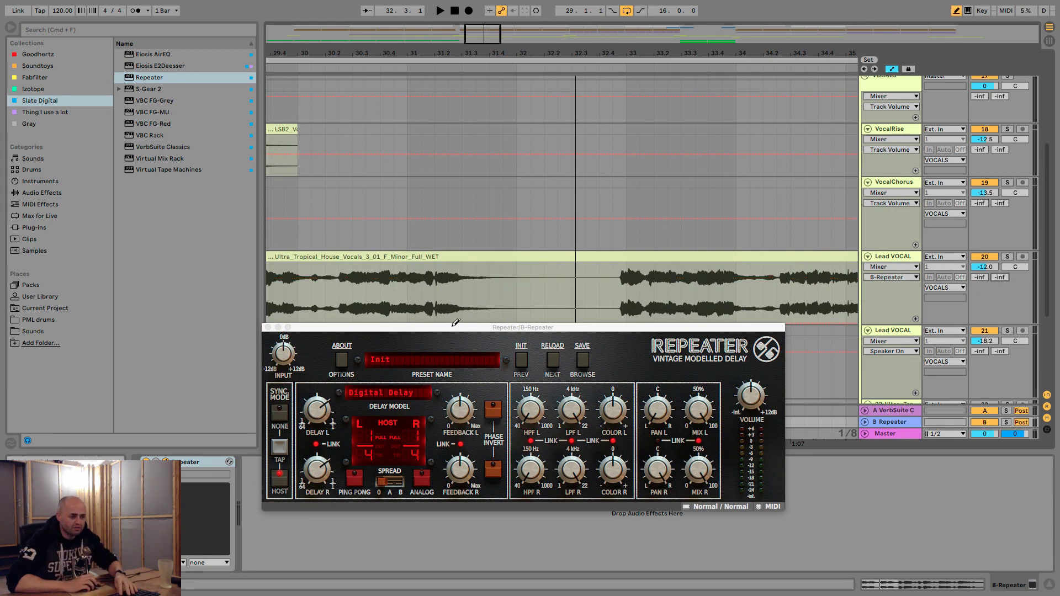
mouse_move(453, 328)
left_mouse_down()
mouse_move(447, 378)
mouse_move(448, 266)
left_mouse_up()
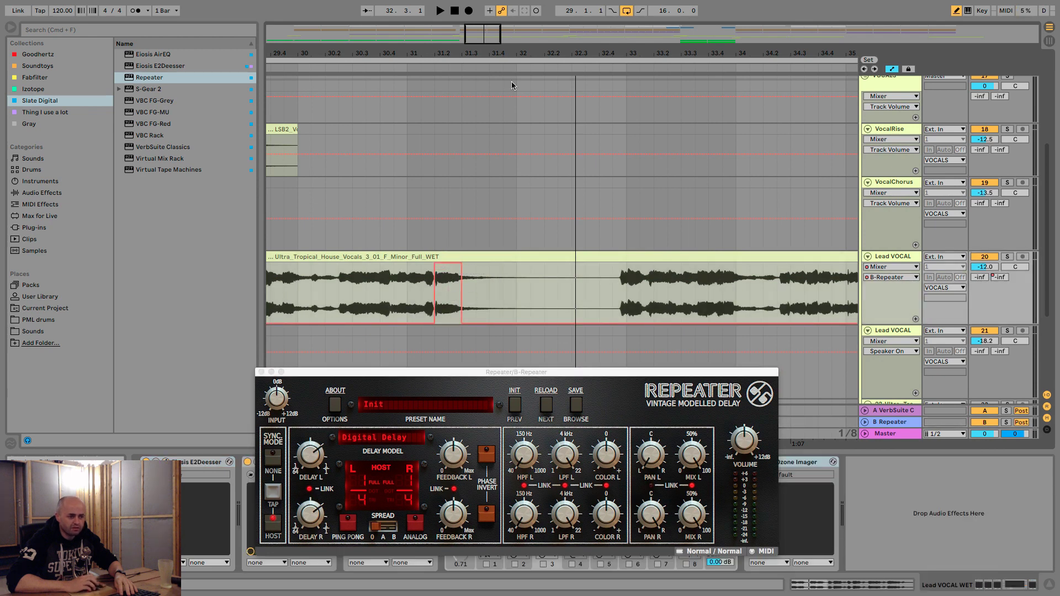
- Leave draw mode and listen to the Lead VOCAL's first phrase with its delay throw from bar 29
left_click_drag(497, 54, 496, 56)
key("b")
left_click(380, 296)
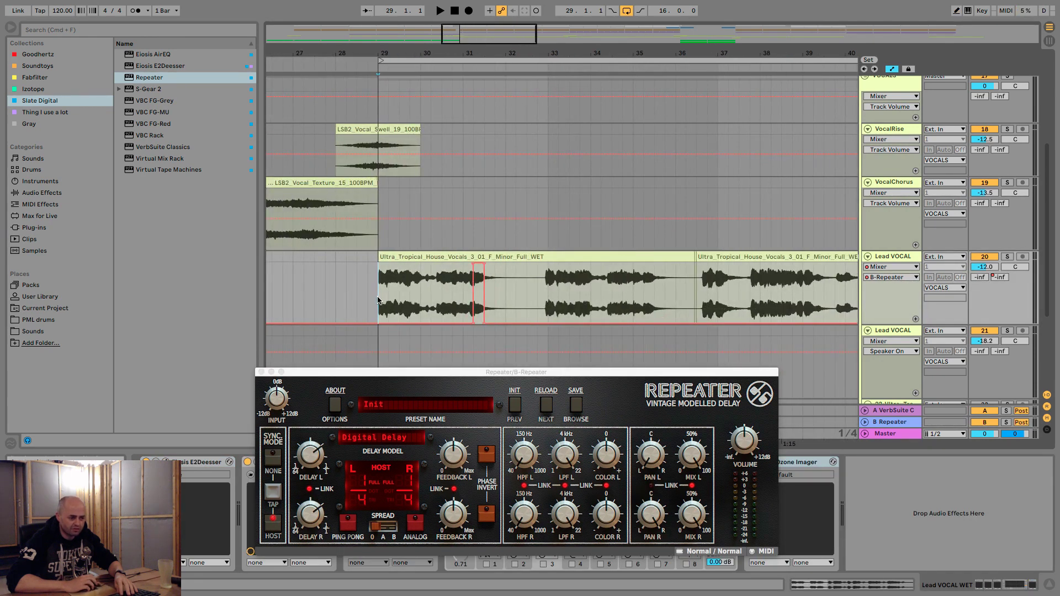
key("space")
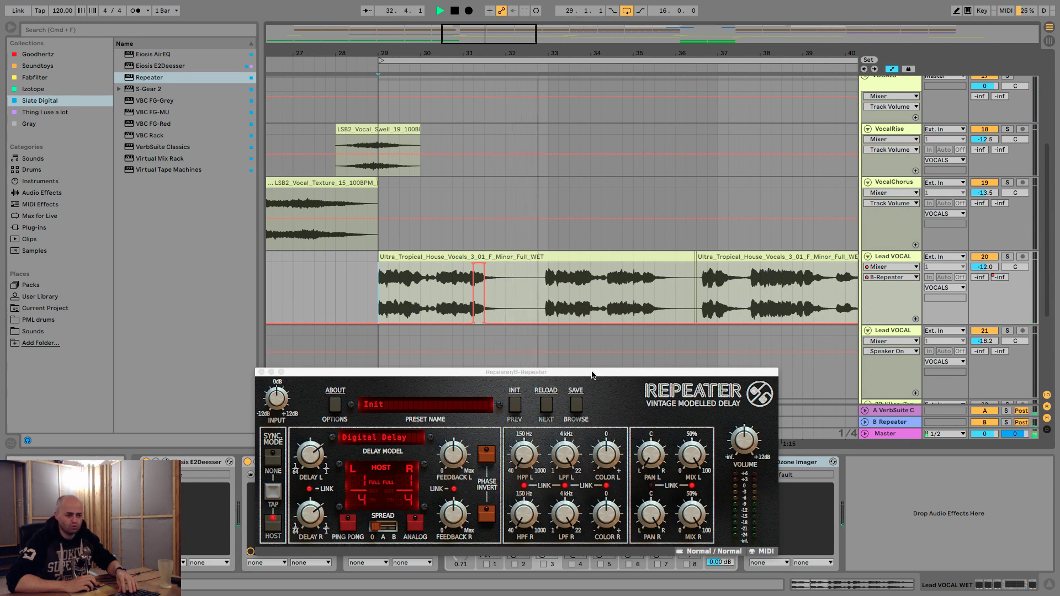
key("space")
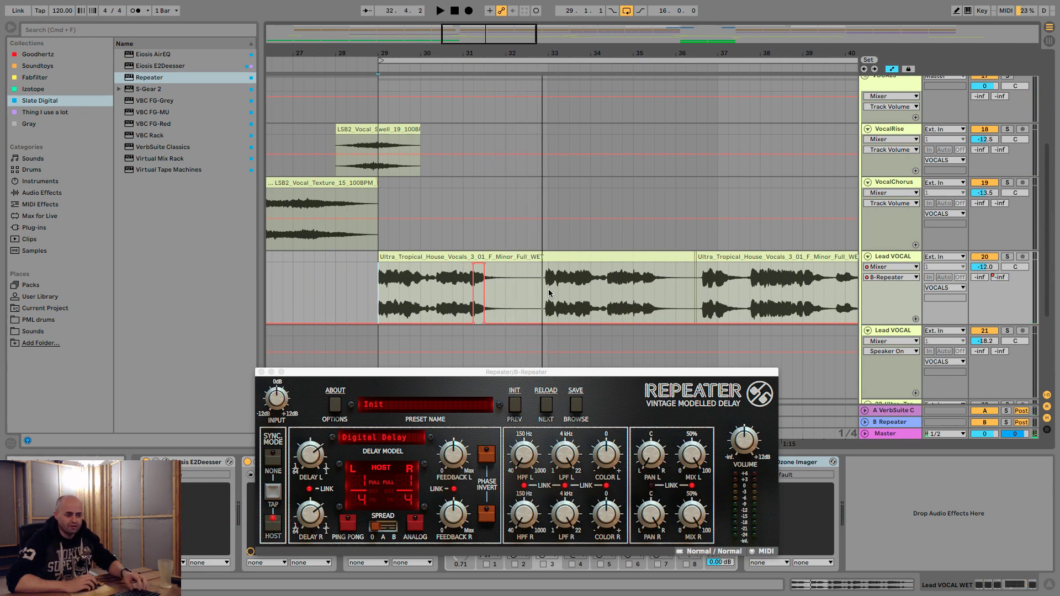
- Move the Lead VOCAL's B-Repeater send automation into its own lane and close the Repeater window
left_click(915, 319)
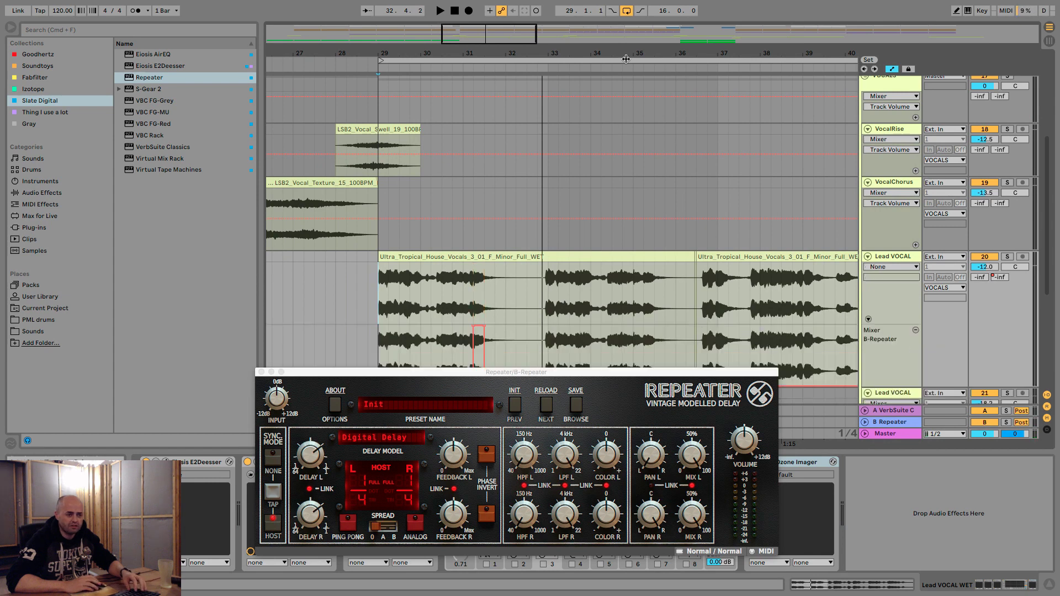
left_click(261, 372)
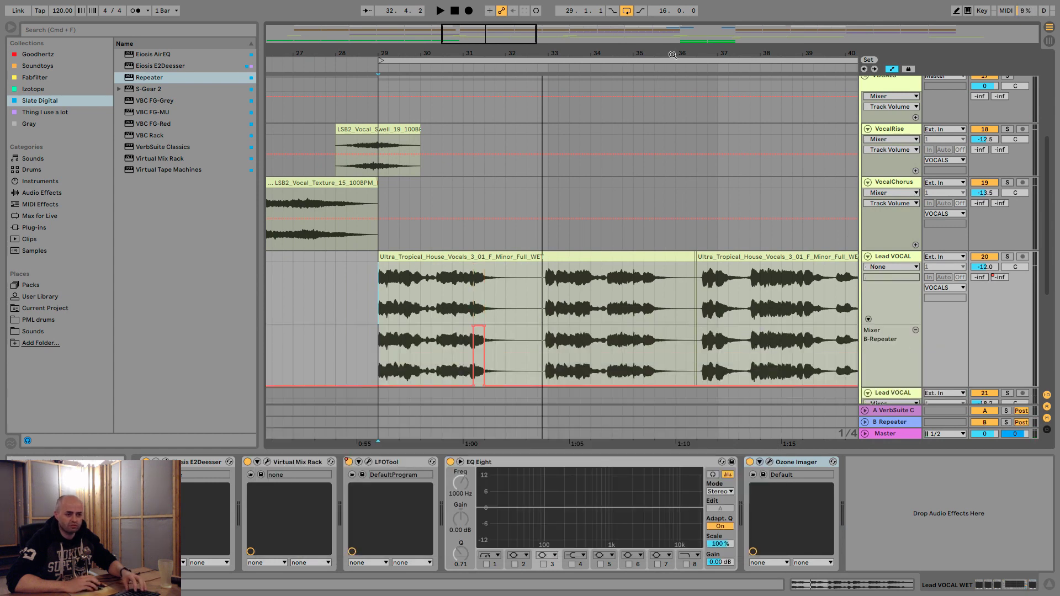
left_click_drag(673, 54, 585, 50)
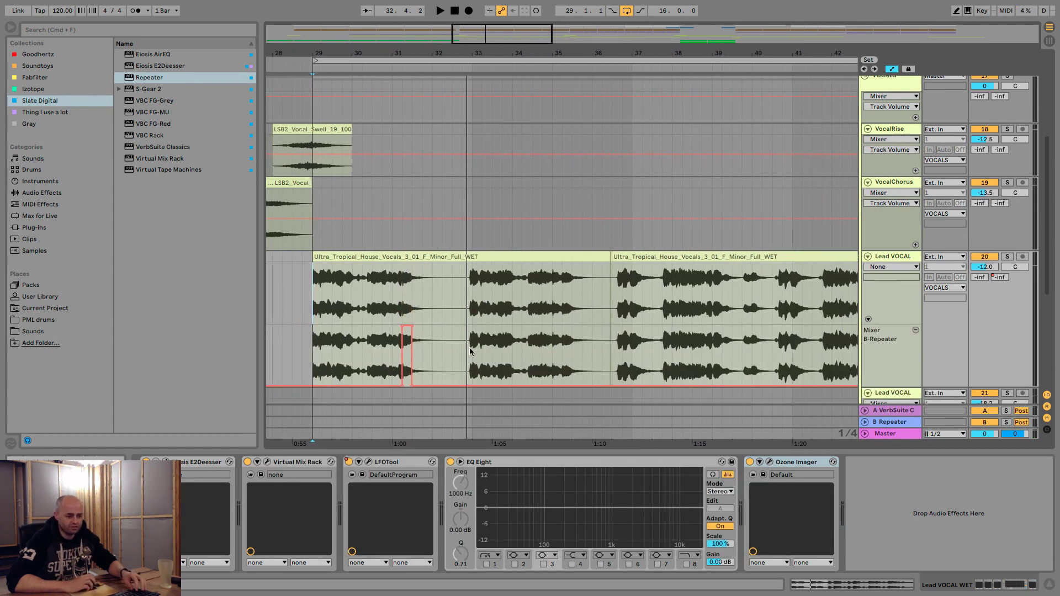
- Duplicate the B-Repeater send automation of bars 29 to 33 three times, filling the lane up to bar 45
left_click_drag(470, 351, 313, 351)
key("super+d")
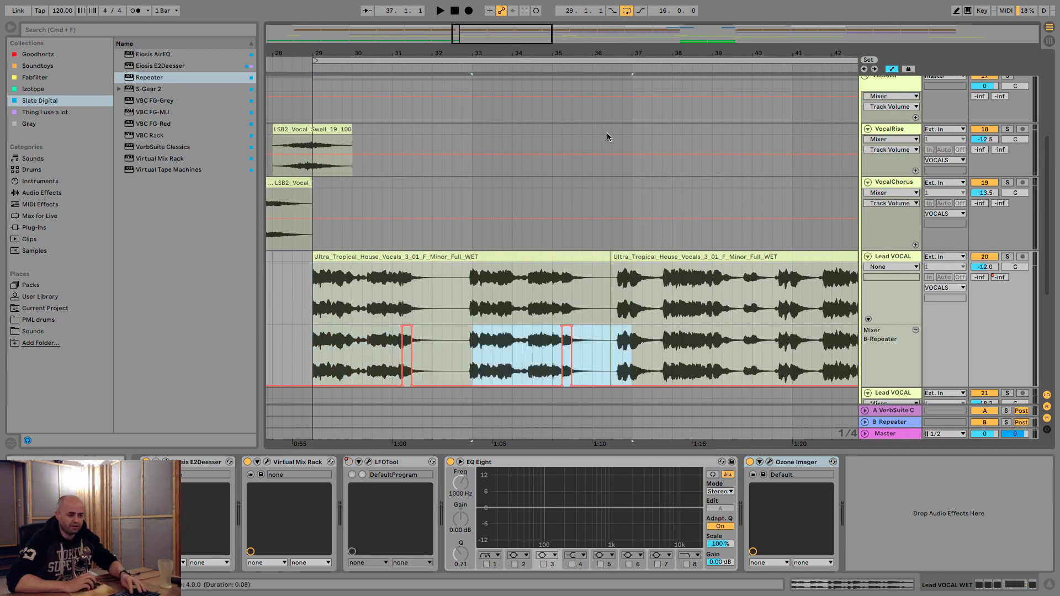
key("super+d")
key("super+d")
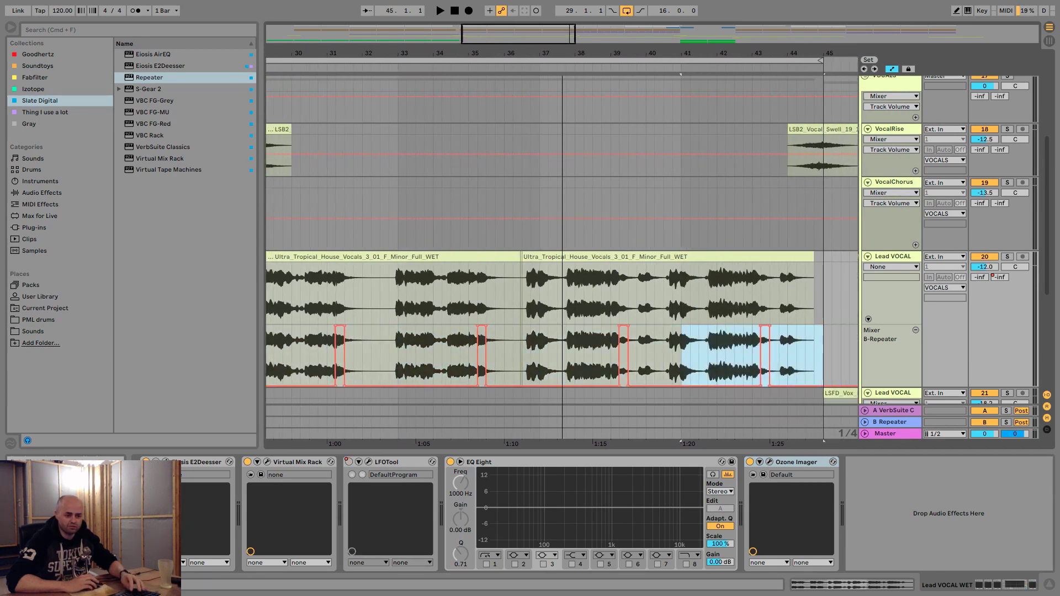
left_click_drag(561, 54, 599, 54)
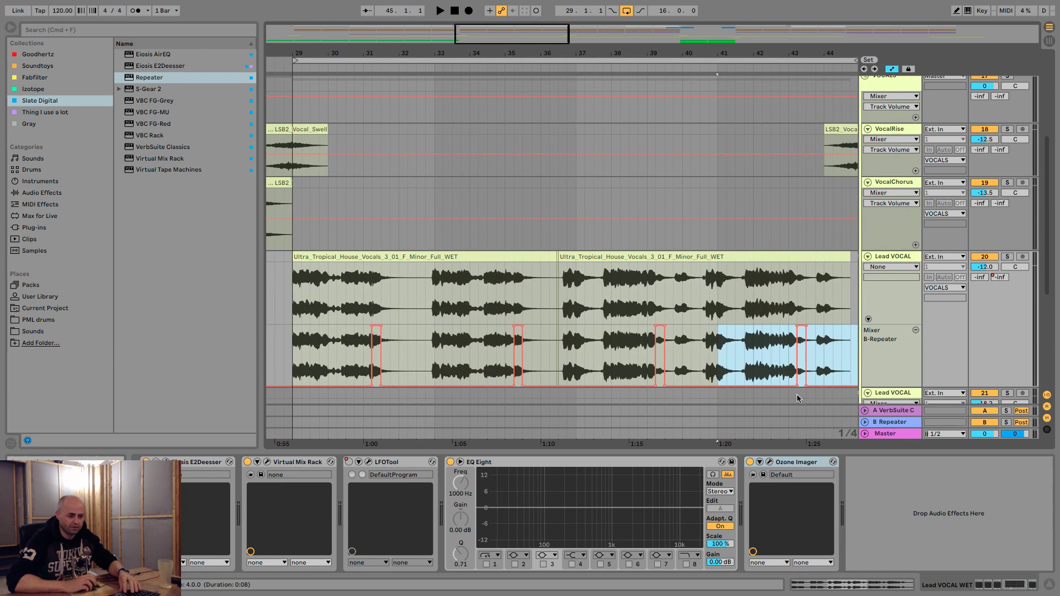
- Reopen the Repeater window from the B return track and place it above the Lead VOCAL clips
left_click(897, 423)
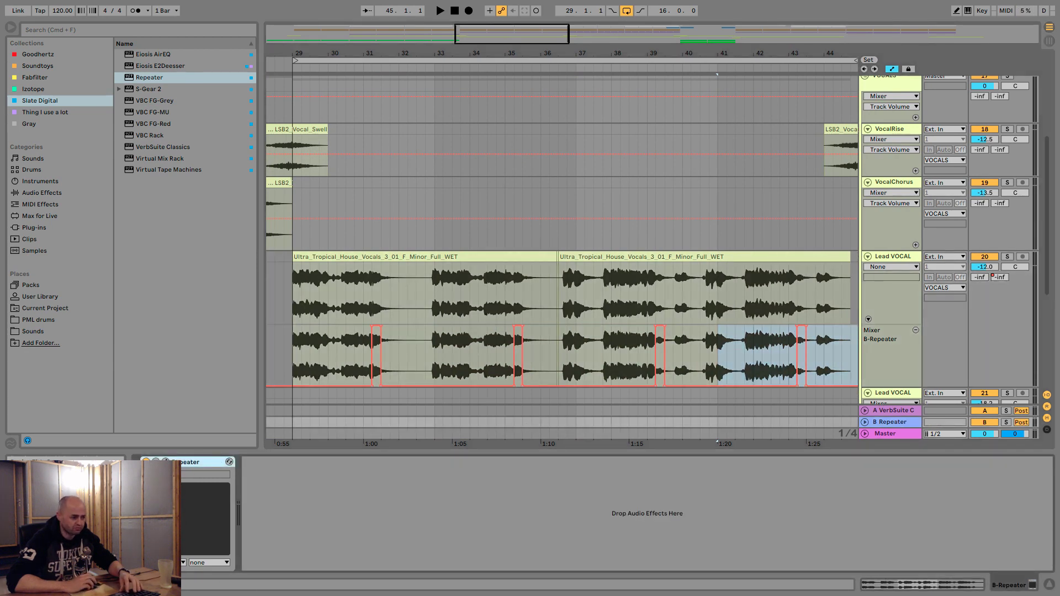
left_click(166, 461)
left_click_drag(514, 372, 516, 79)
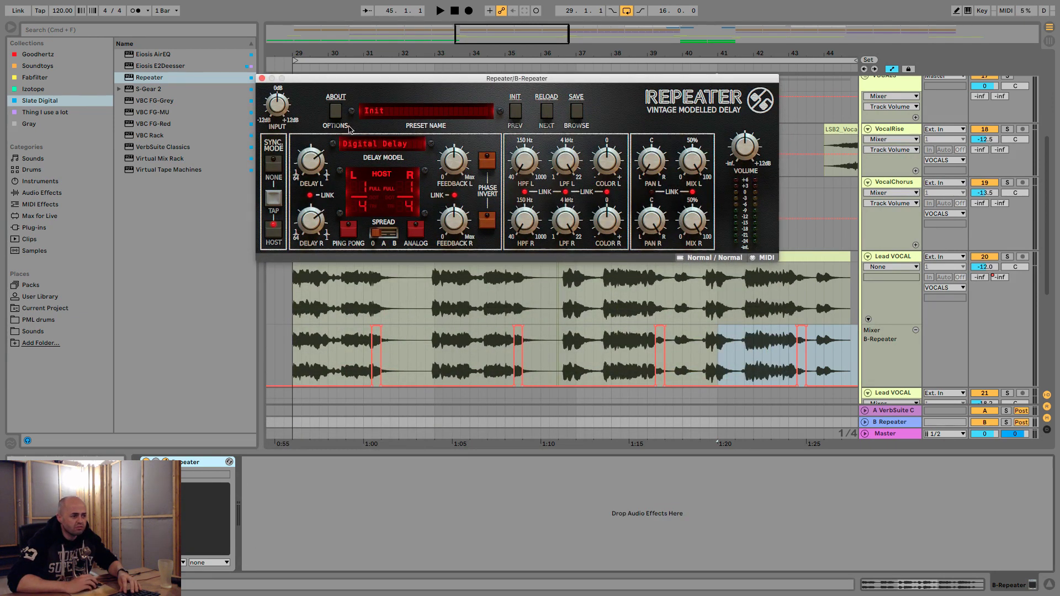
left_click(335, 112)
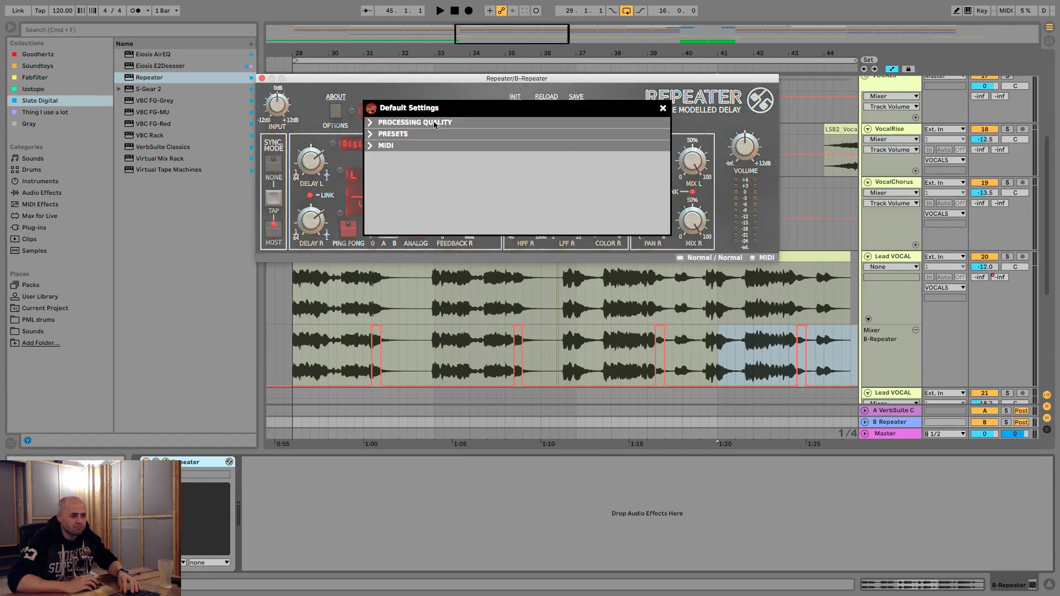
left_click(415, 134)
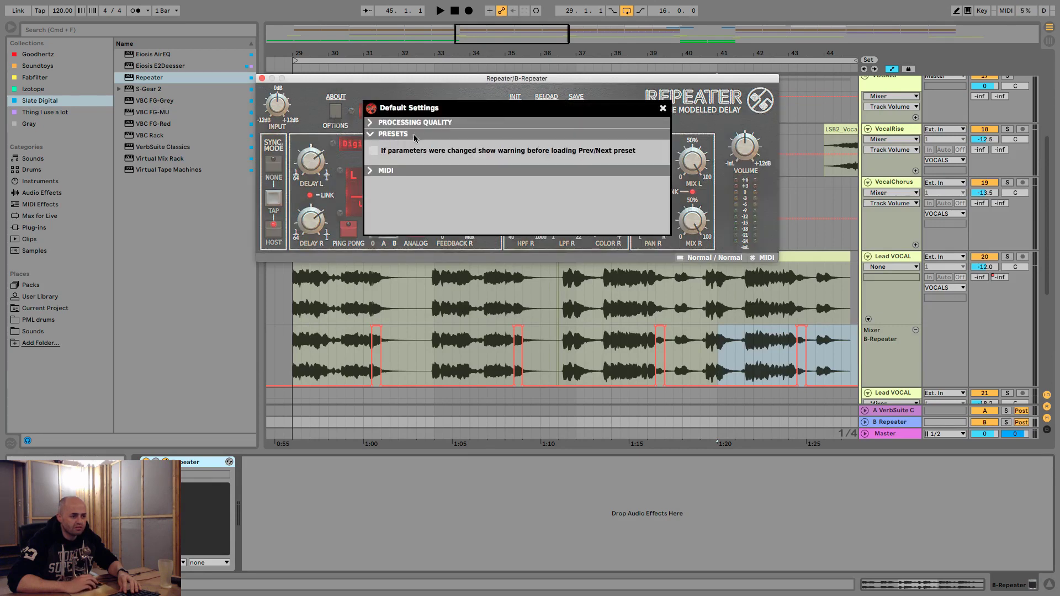
left_click(415, 134)
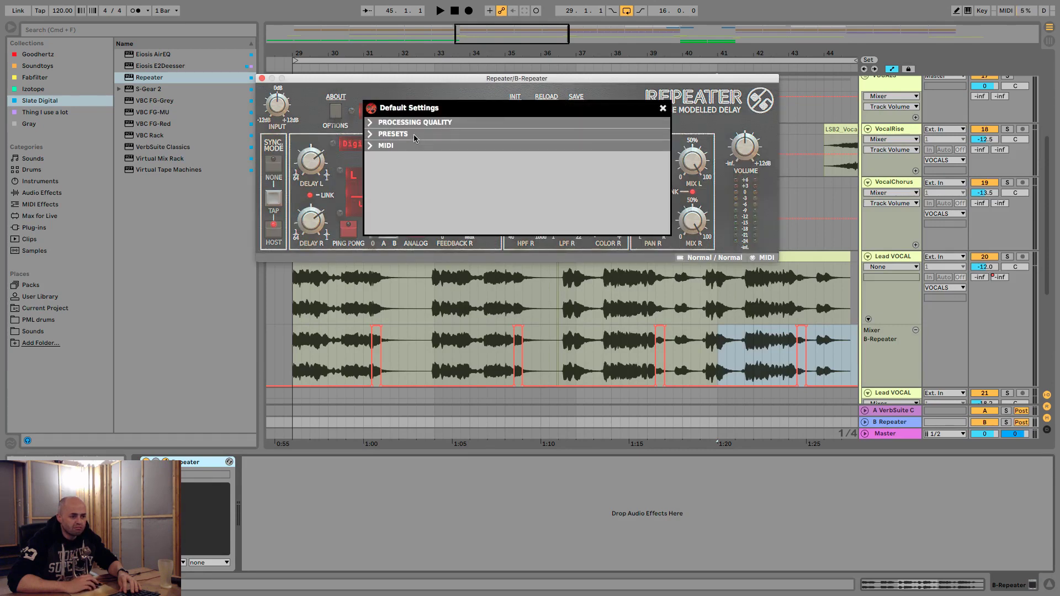
left_click(662, 109)
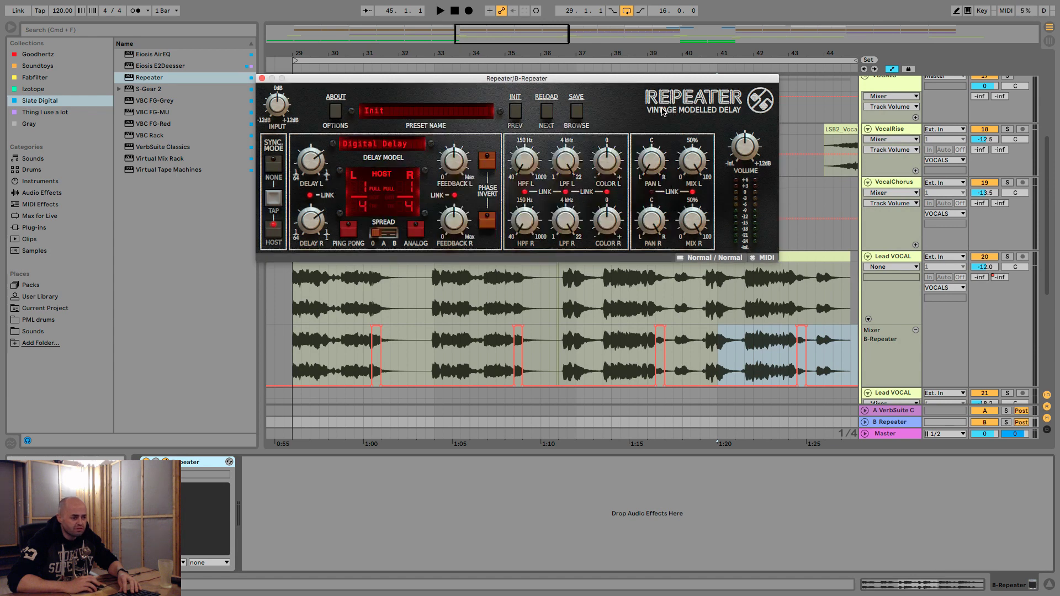
- Load Repeater's "Wide Vocal Delay 2" preset from the Decaying Echo type in the preset browser
left_click(454, 117)
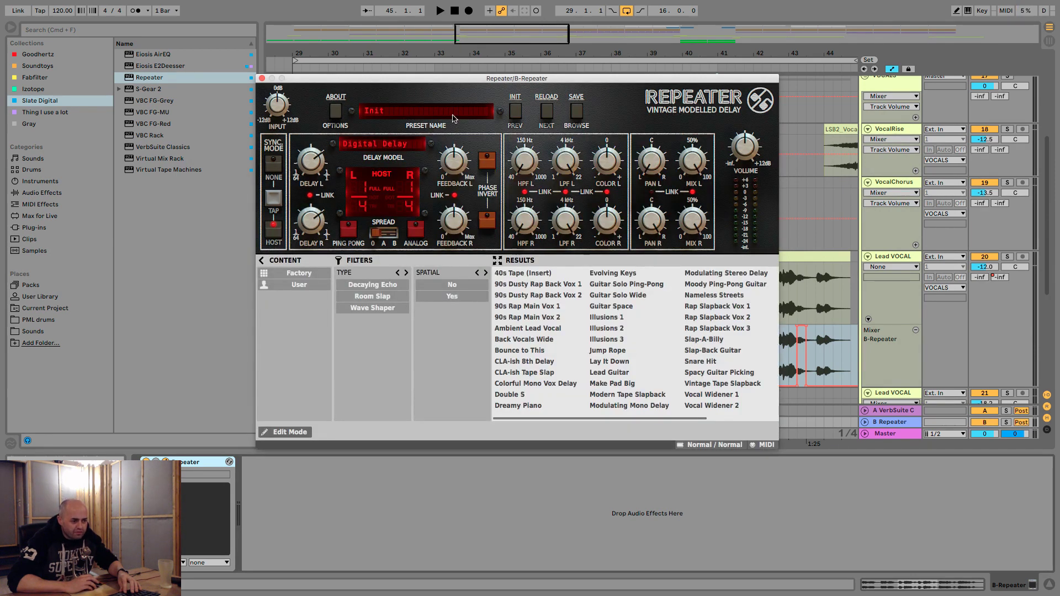
left_click(371, 287)
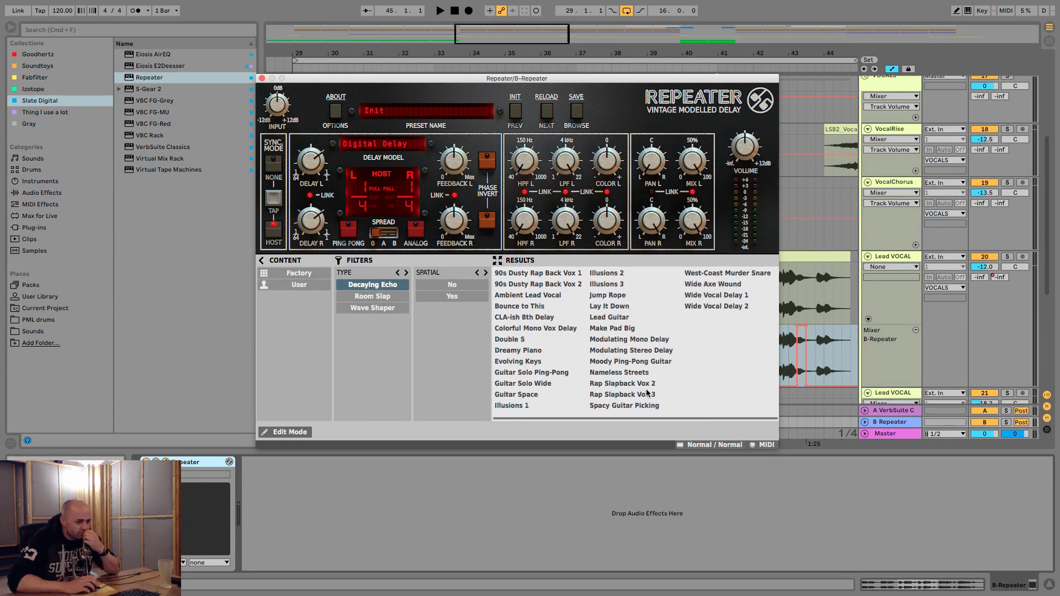
left_click(716, 307)
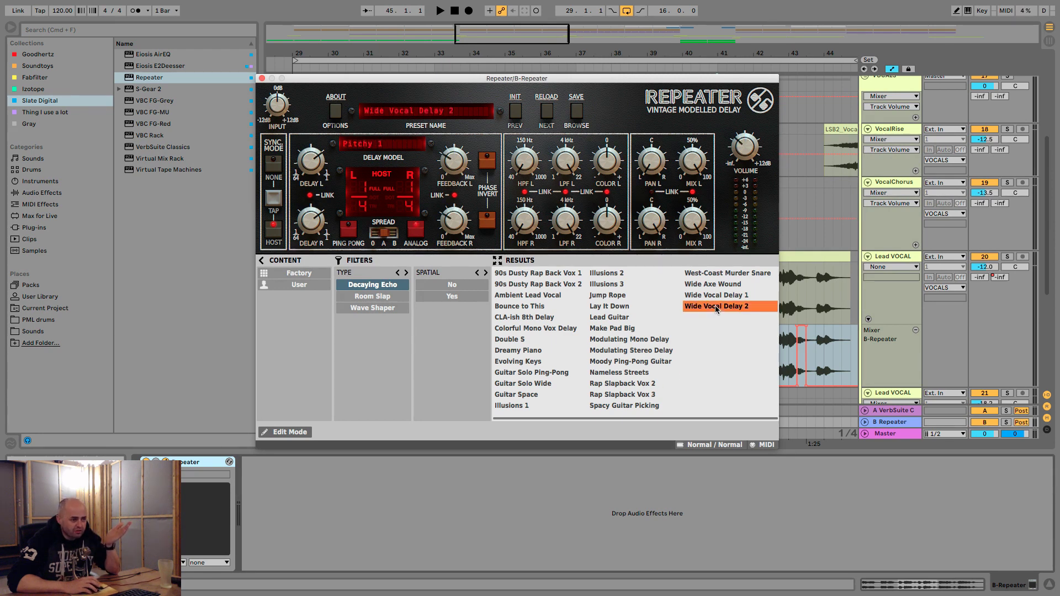
- Collapse the preset browser's content and filter columns and close the browser, shifting the Repeater window slightly
left_click(263, 262)
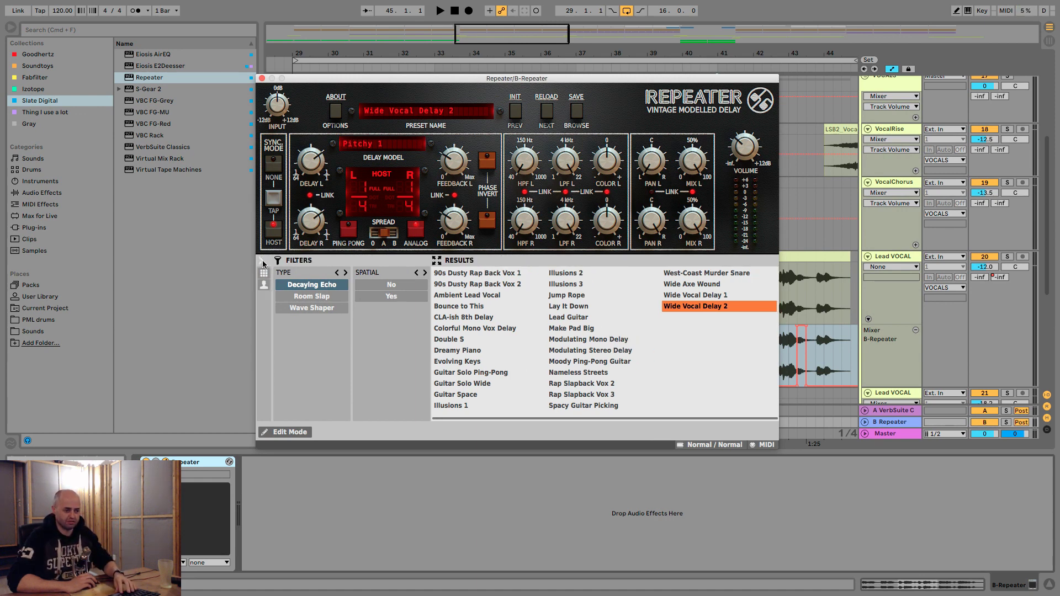
left_click(263, 264)
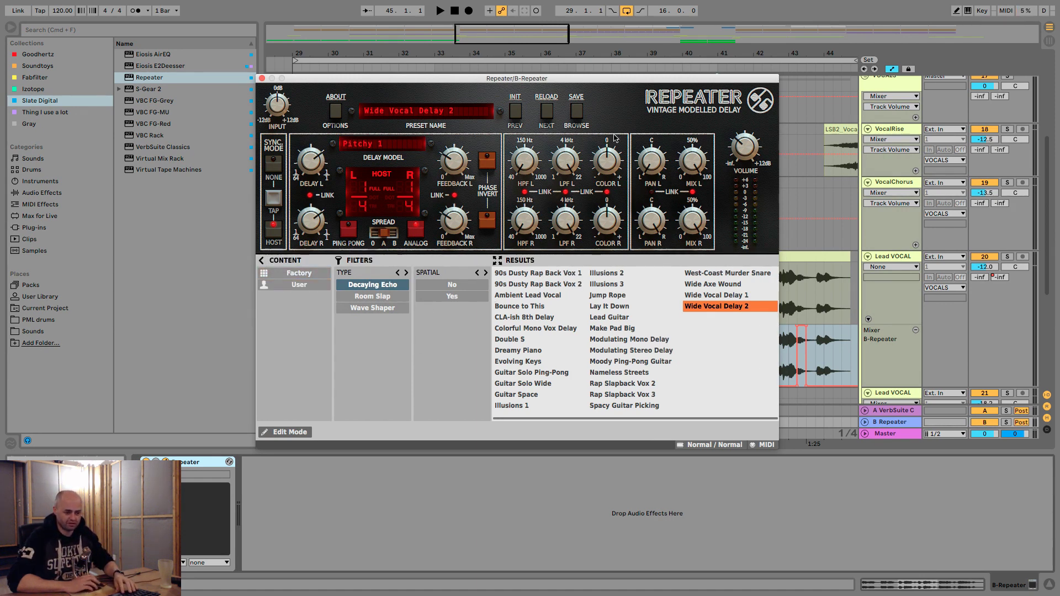
left_click(265, 263)
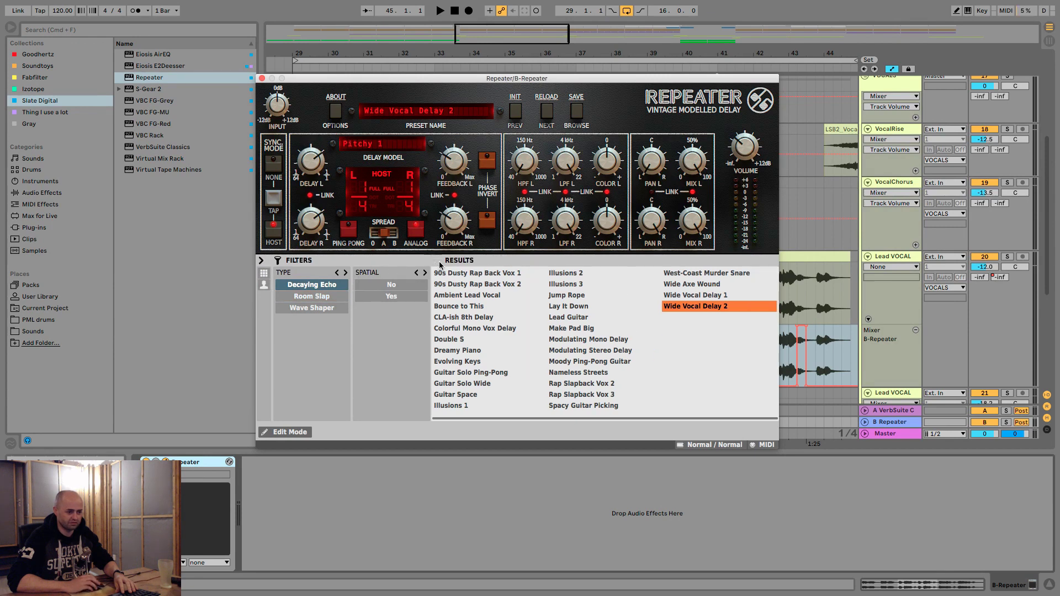
left_click(439, 264)
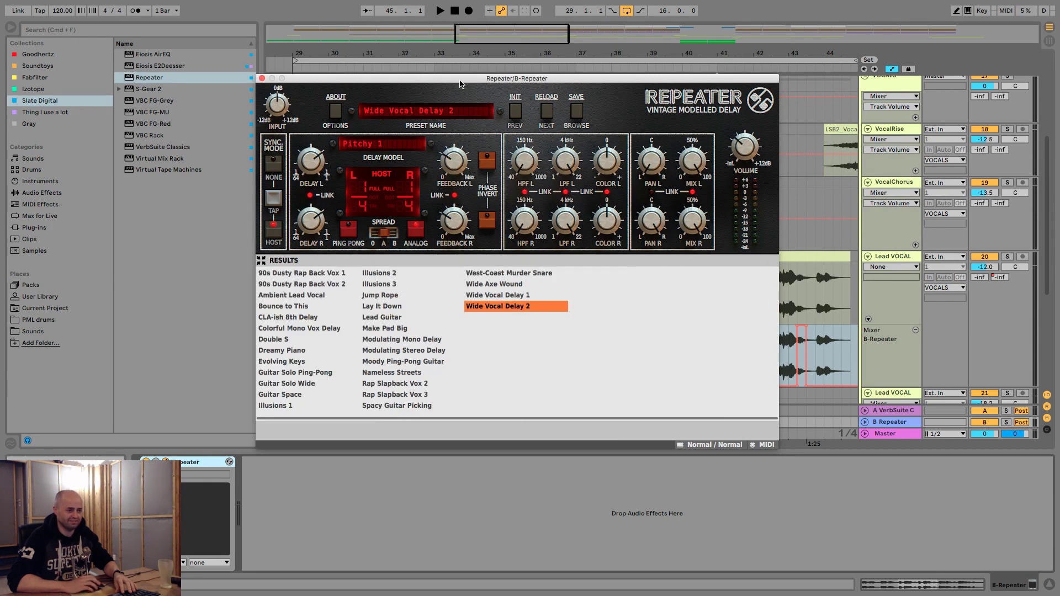
left_click_drag(460, 84, 472, 86)
left_click(445, 125)
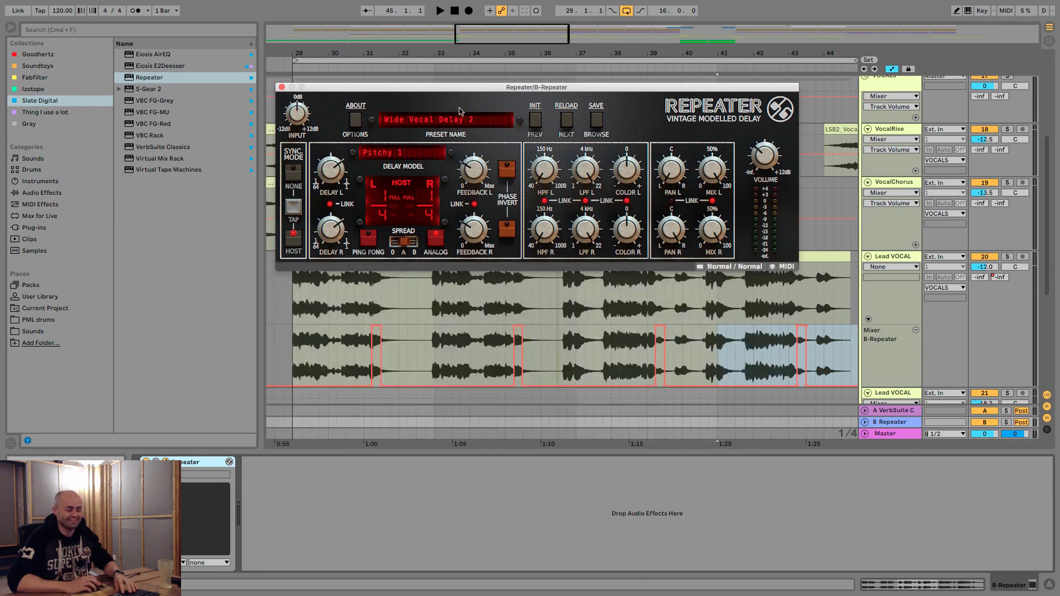
- Play the vocal from around bar 29 and raise Repeater's left feedback to 71%
key("space")
left_click(300, 356)
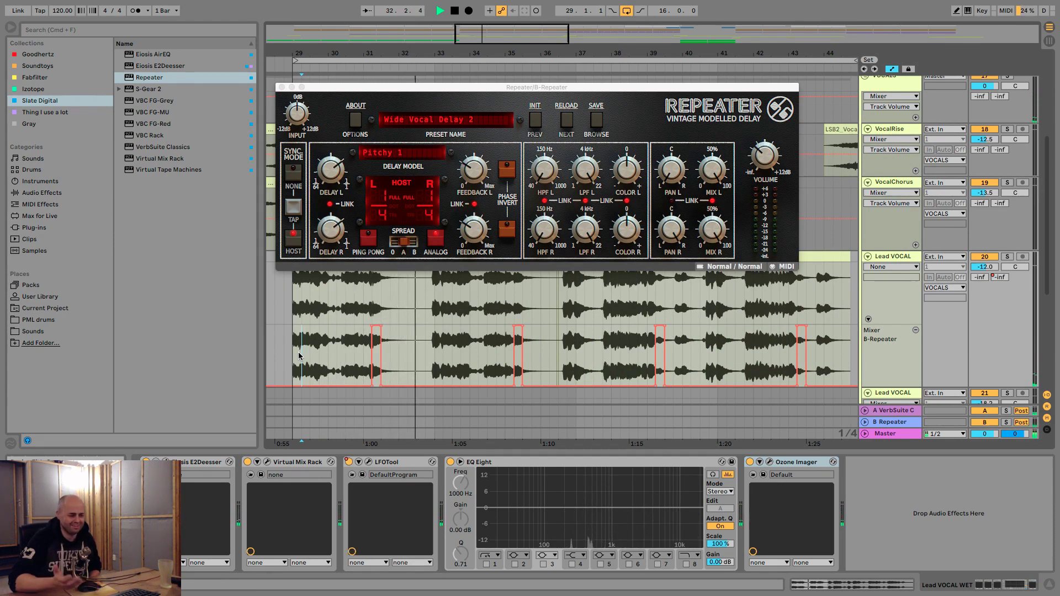
mouse_move(475, 170)
left_mouse_down()
mouse_move(475, 157)
mouse_move(478, 169)
left_mouse_up()
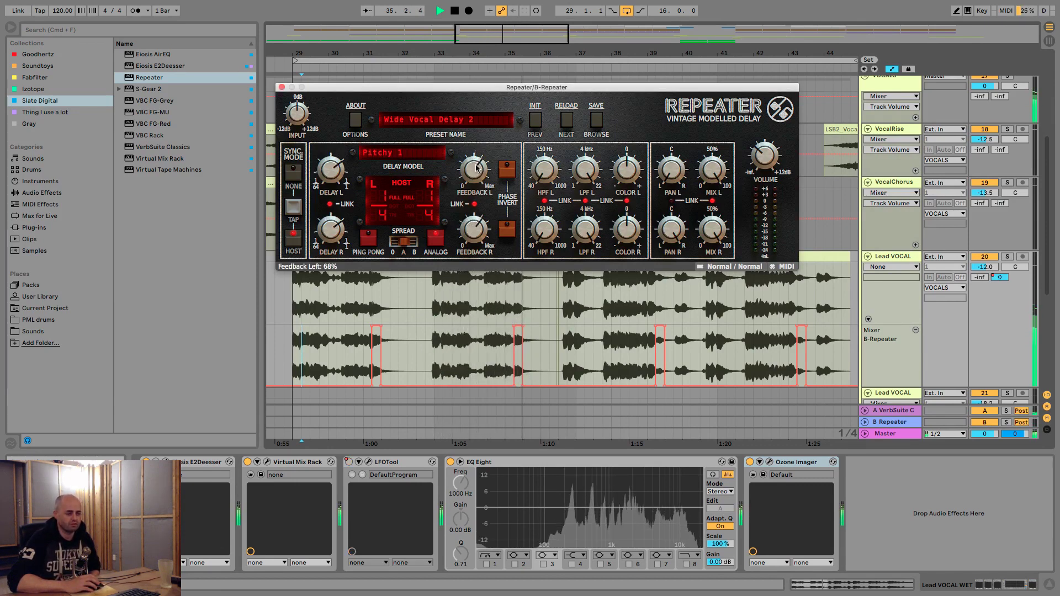
left_click_drag(476, 165, 478, 173)
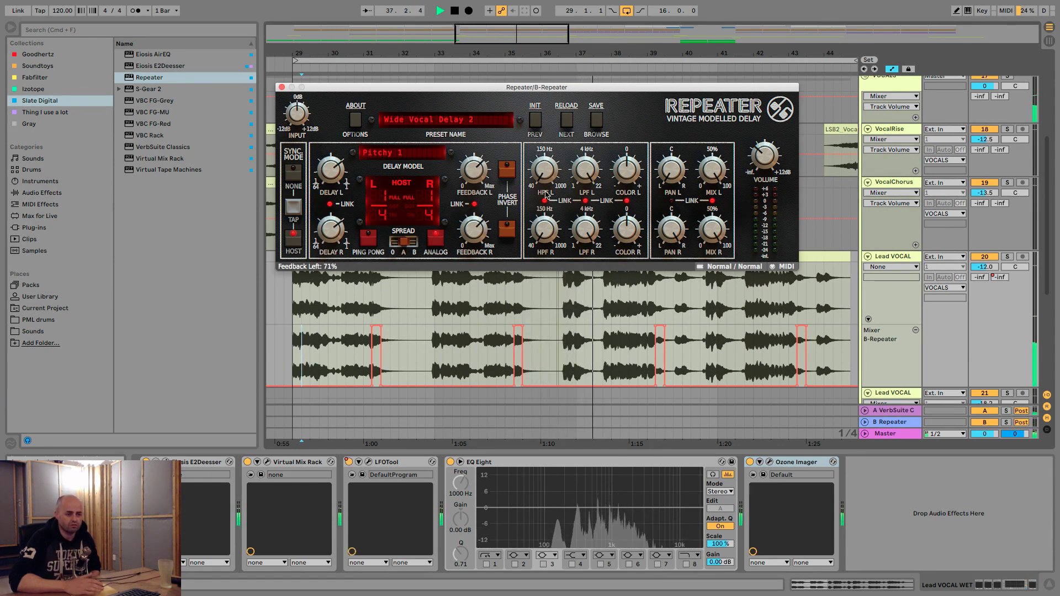
key("space")
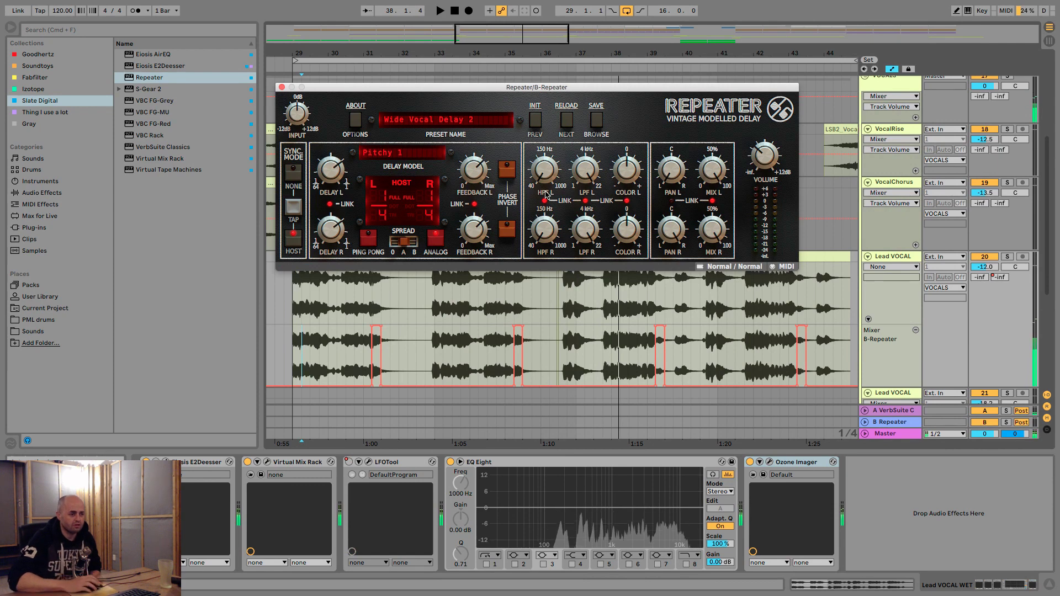
- Try Repeater's left low-pass filter at 2.58 kHz and set the left color to -2% while playing from bar 29
left_click(293, 356)
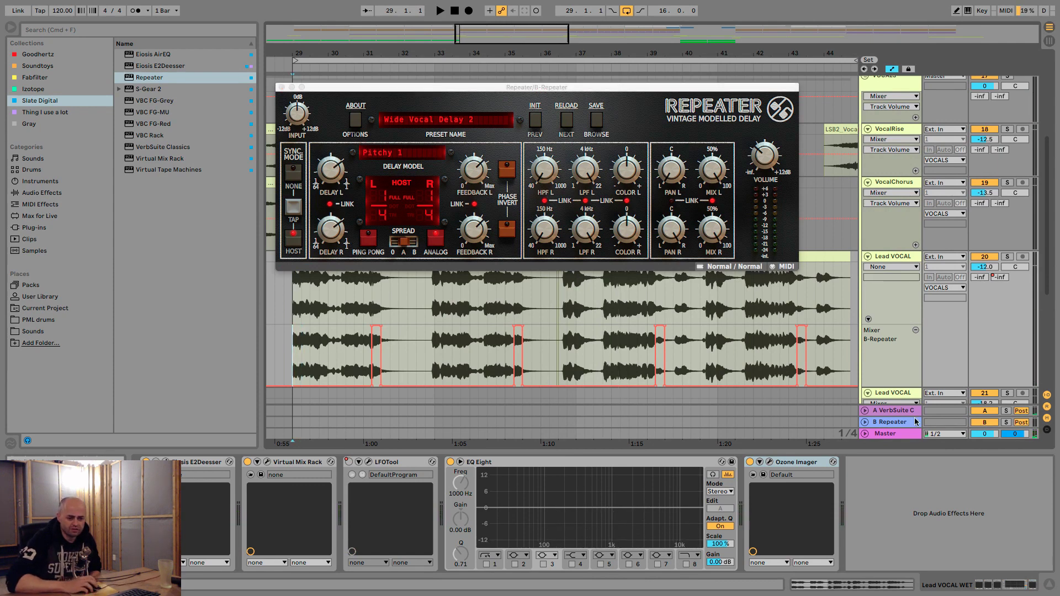
left_click(905, 422)
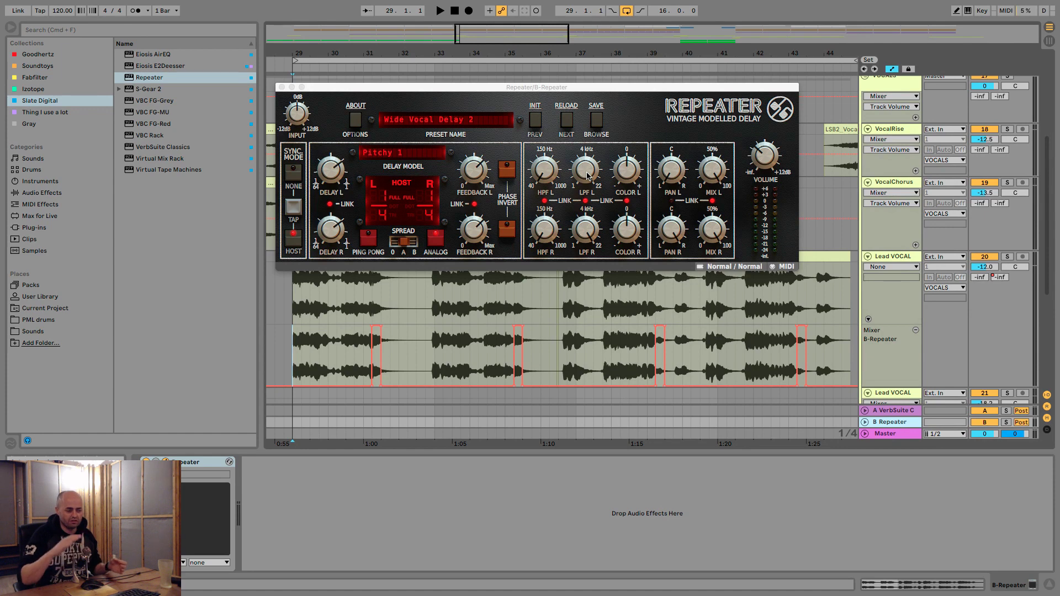
left_click(630, 179)
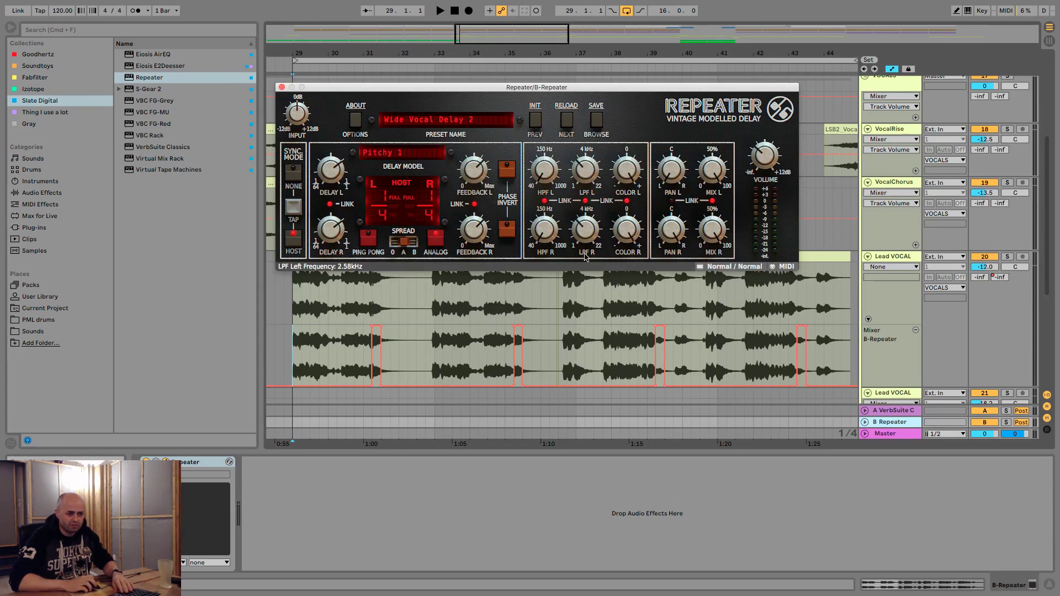
left_click_drag(584, 253, 585, 262)
key("space")
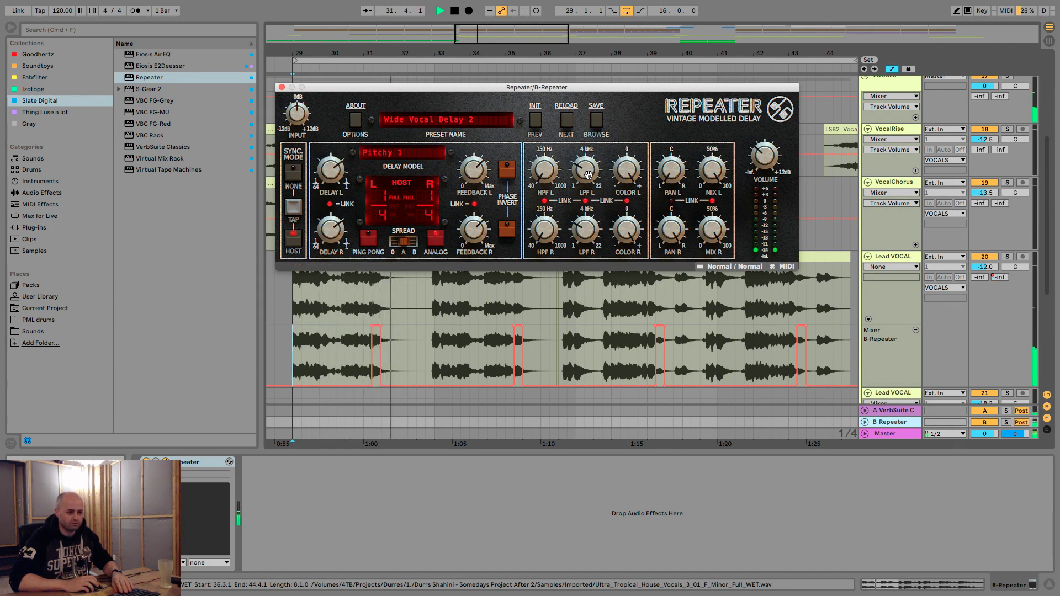
left_click_drag(588, 175, 625, 234)
key("space")
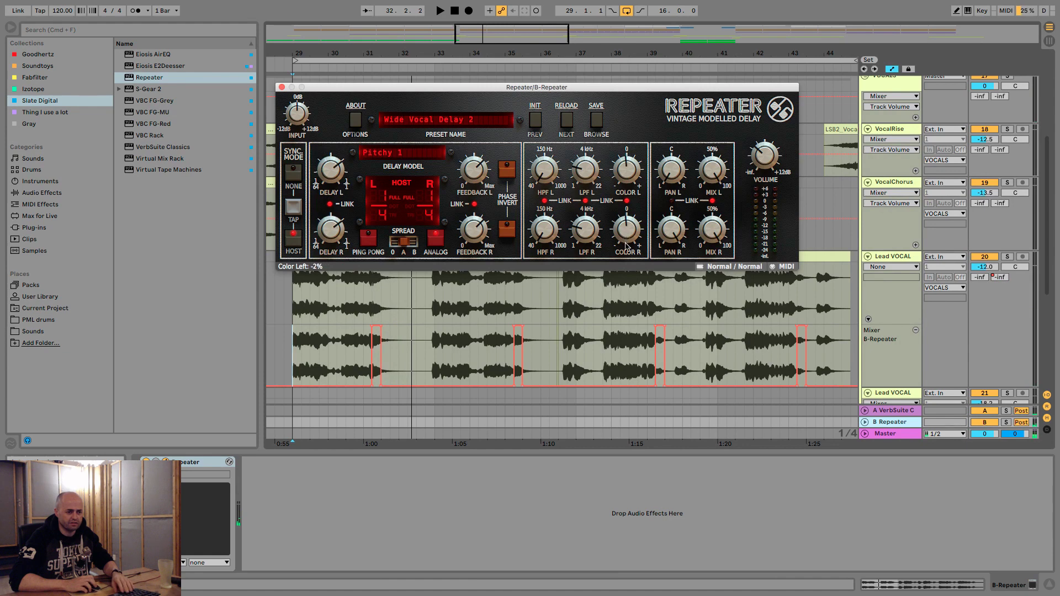
- Sweep Repeater's left low-pass filter up to 22 kHz and back to 3.32 kHz while replaying the throw around bar 31
left_click(355, 363)
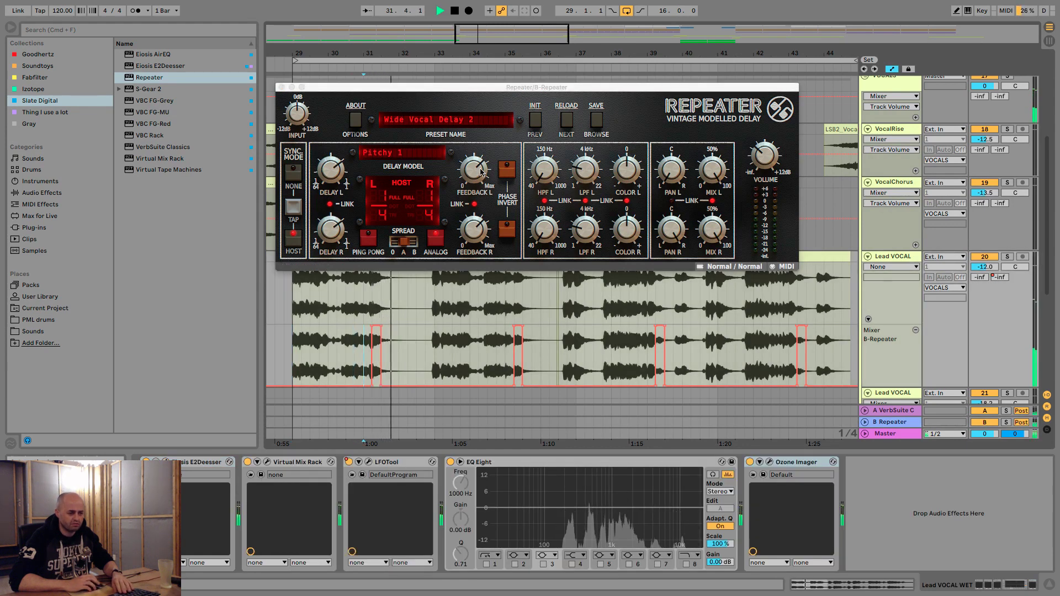
key("space")
key("space")
left_click_drag(588, 173, 589, 170)
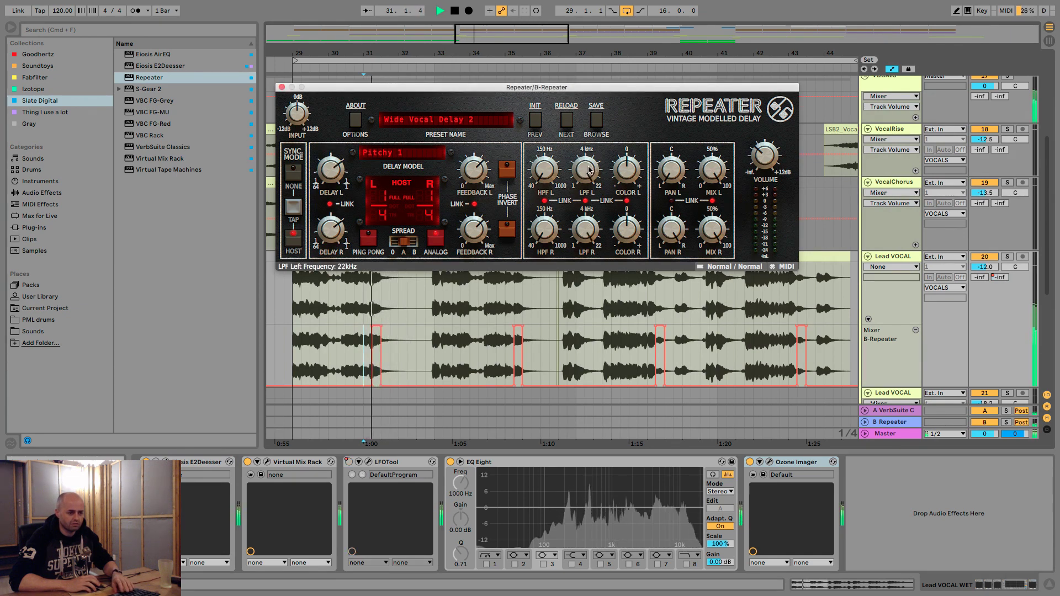
left_click_drag(589, 170, 590, 194)
key("space")
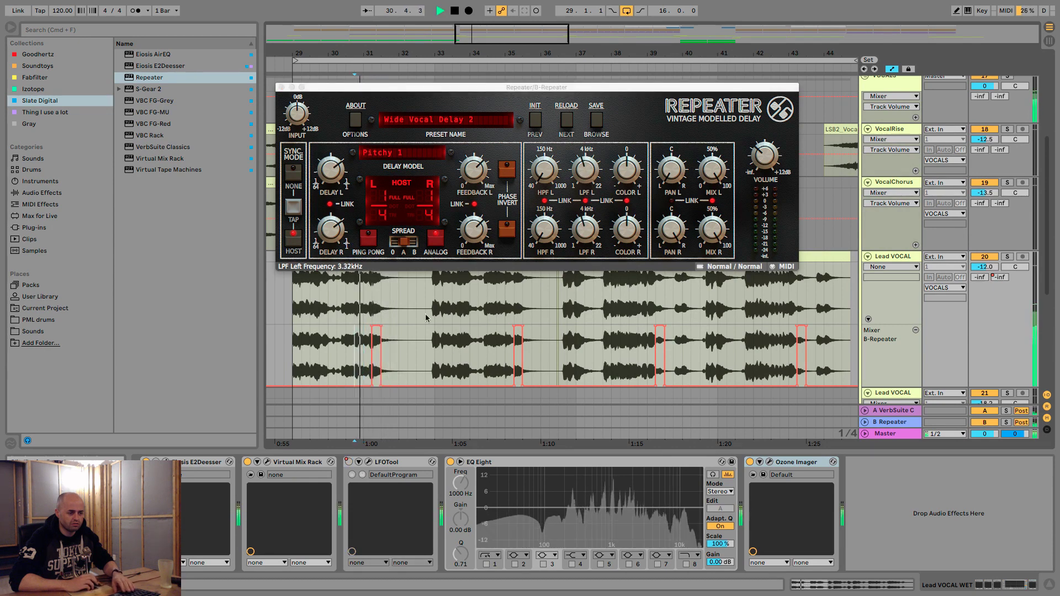
- Lower Repeater's left low-pass filter to 1.61 kHz while replaying the delay throw around bar 31
left_click_drag(585, 165, 589, 177)
key("space")
key("space")
key("space")
key("space")
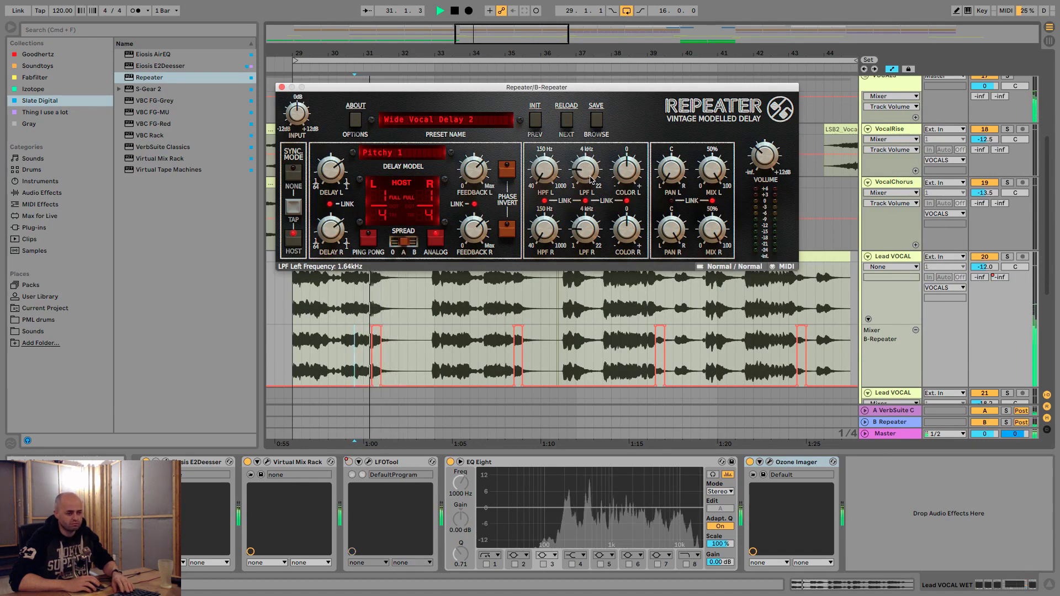
left_click_drag(590, 179, 591, 180)
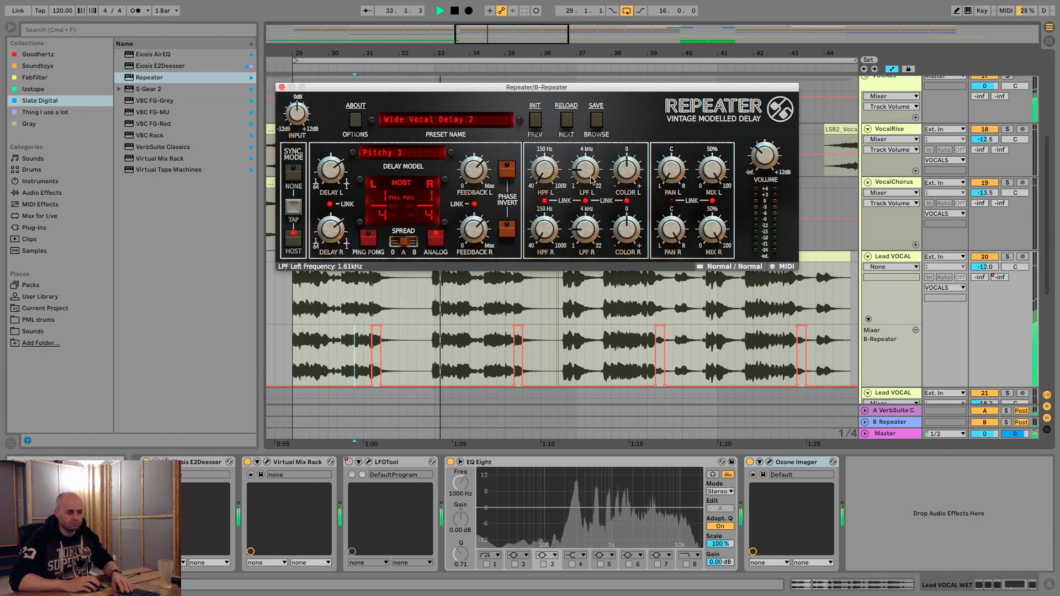
- Unfold the B Repeater return track and raise Repeater's right color to +36% during playback
left_click(864, 421)
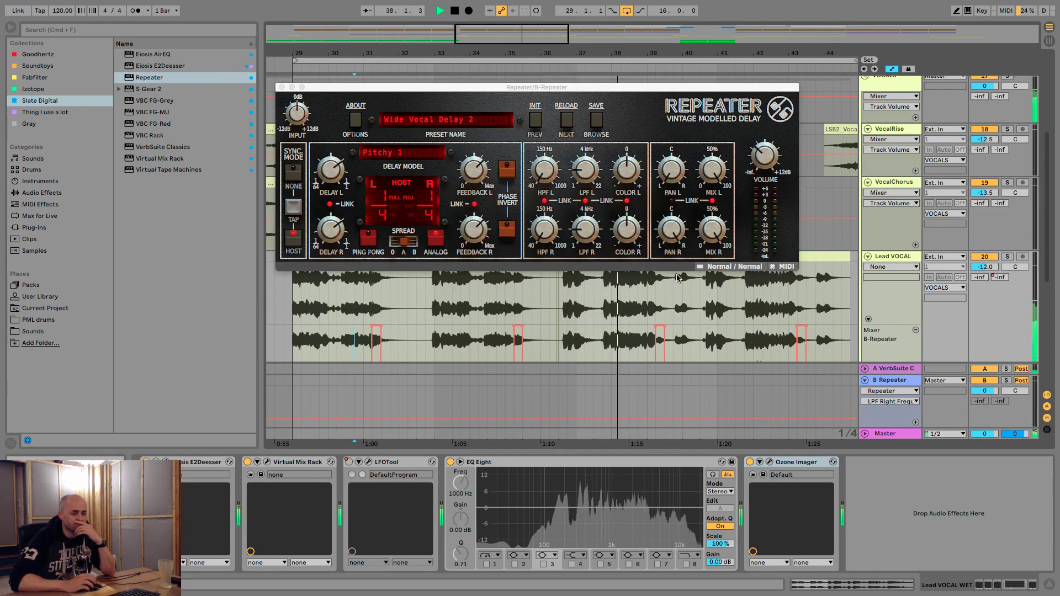
left_click(634, 230)
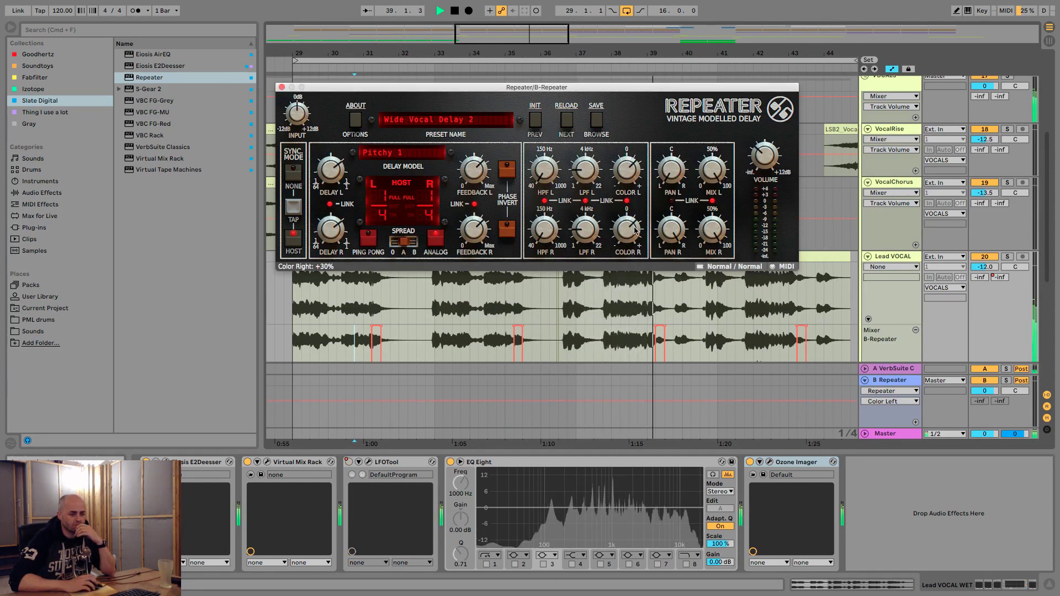
left_click_drag(634, 229, 633, 227)
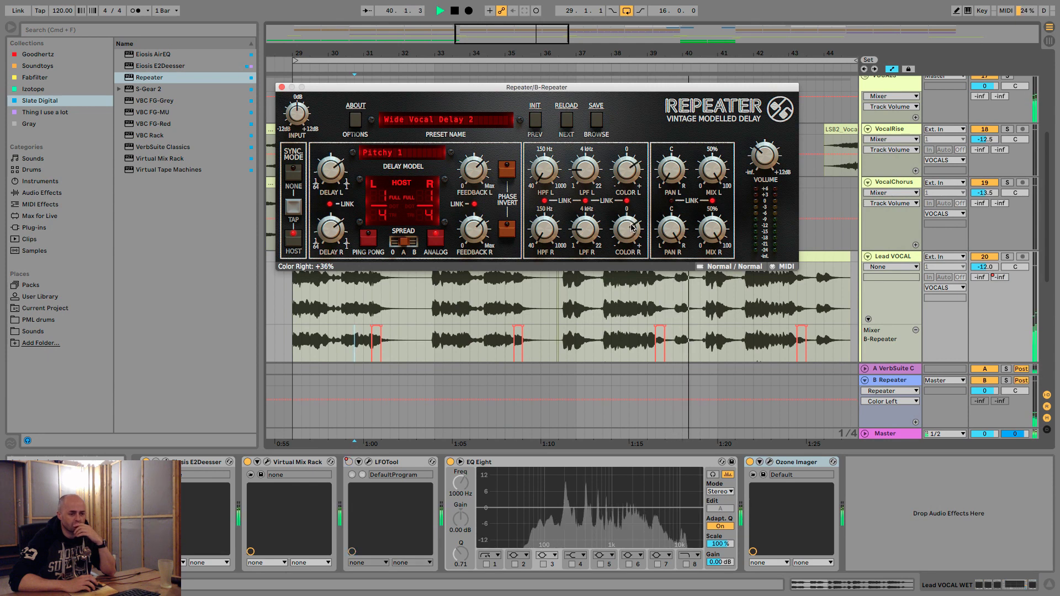
- Redraw the Lead VOCAL's B-Repeater send throws near bars 39 and 43 one quarter note earlier, at full level
scroll(663, 320, "down", 1)
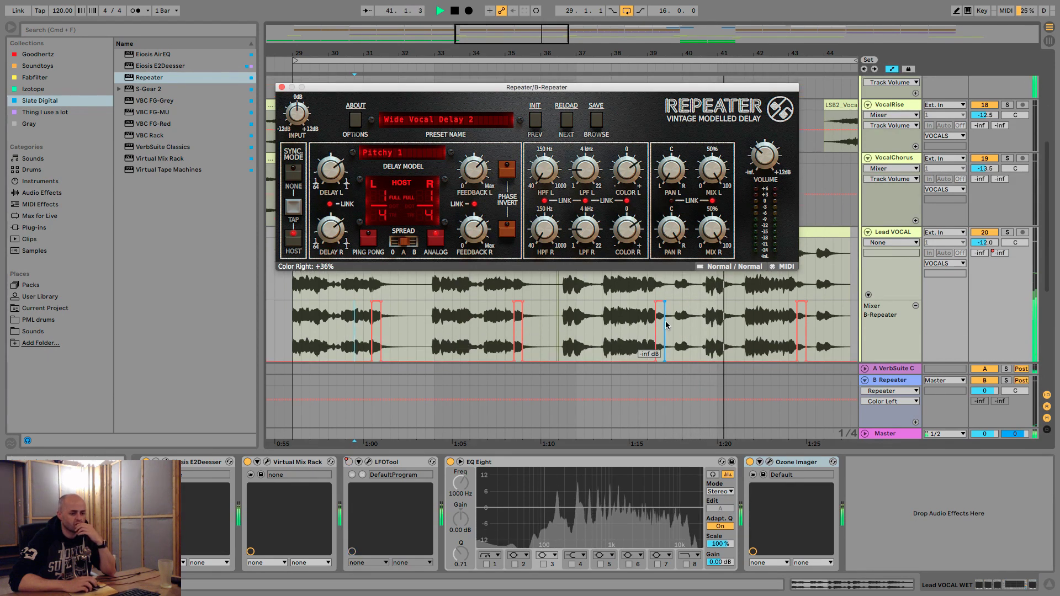
scroll(666, 322, "down", 1)
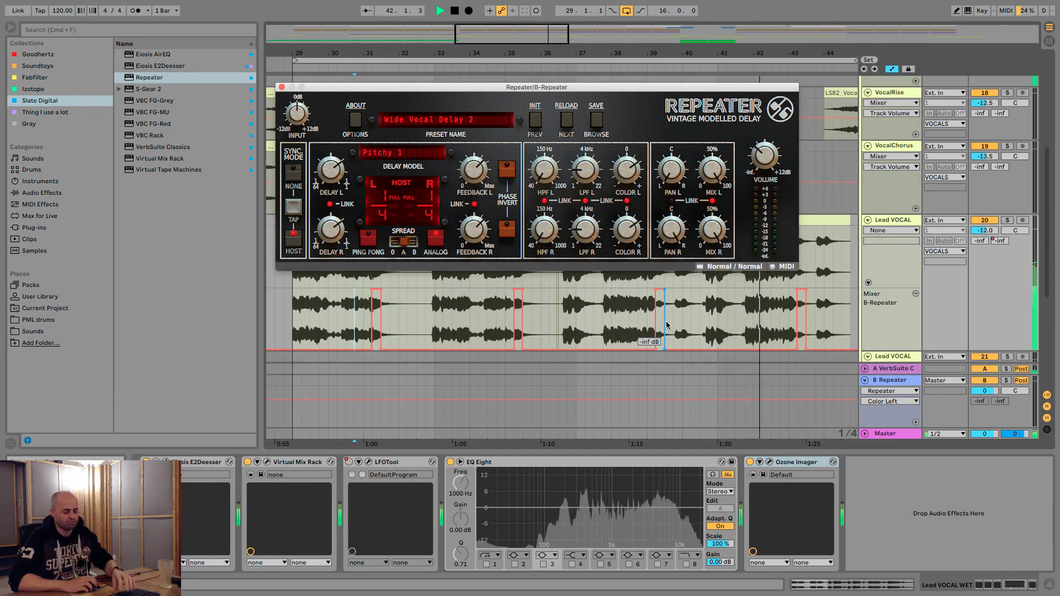
key("b")
left_click(661, 349)
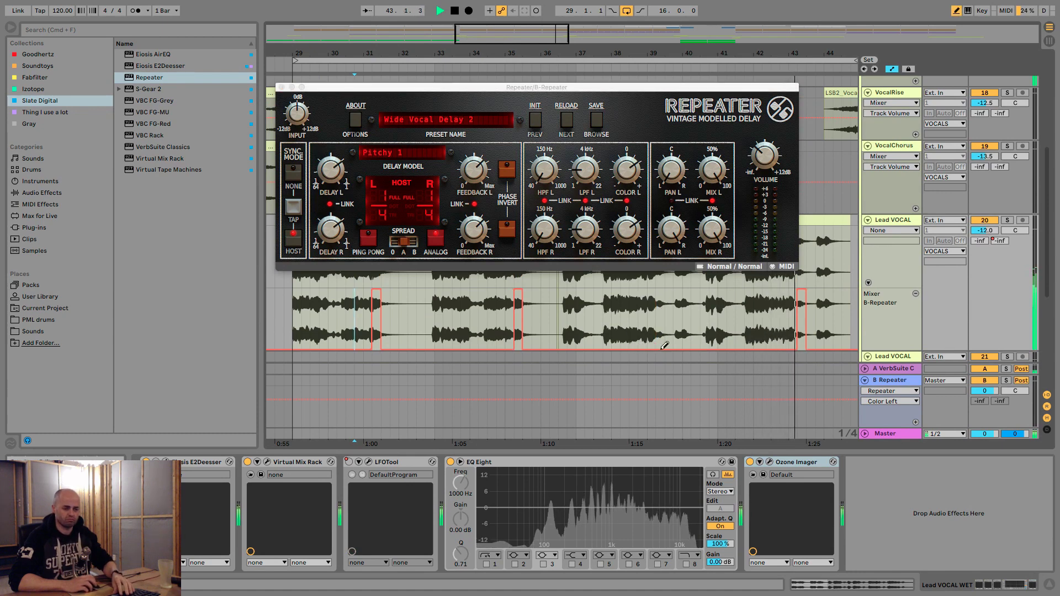
left_click_drag(795, 307, 799, 359)
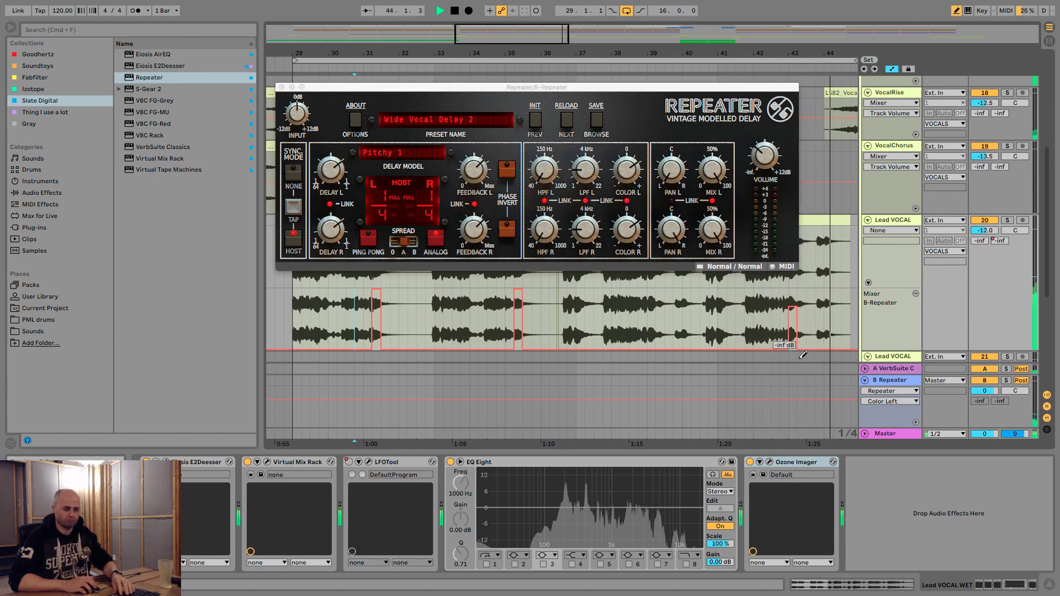
key("super+z")
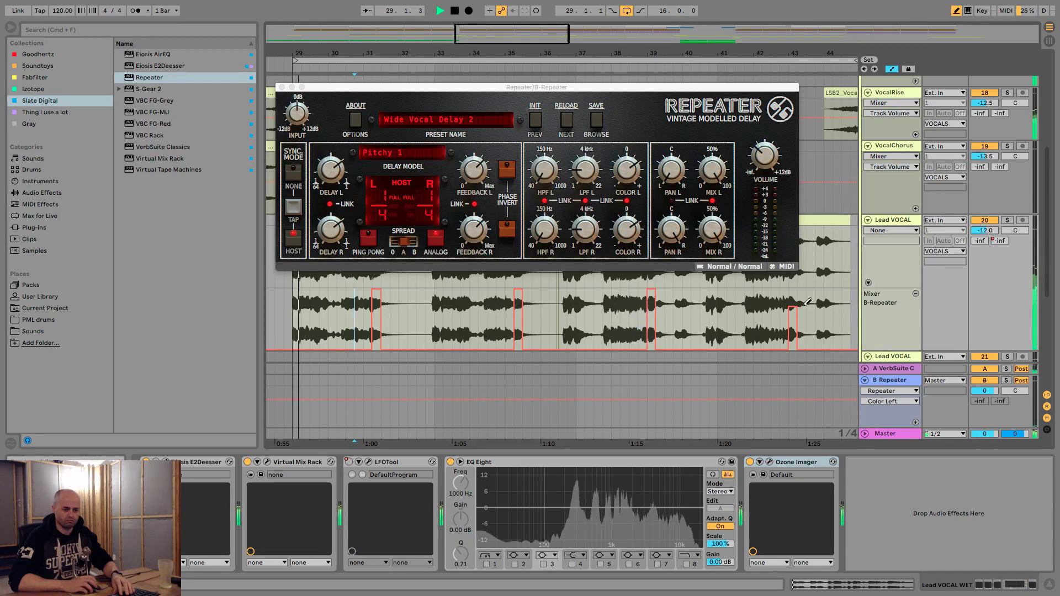
left_click_drag(792, 310, 797, 339)
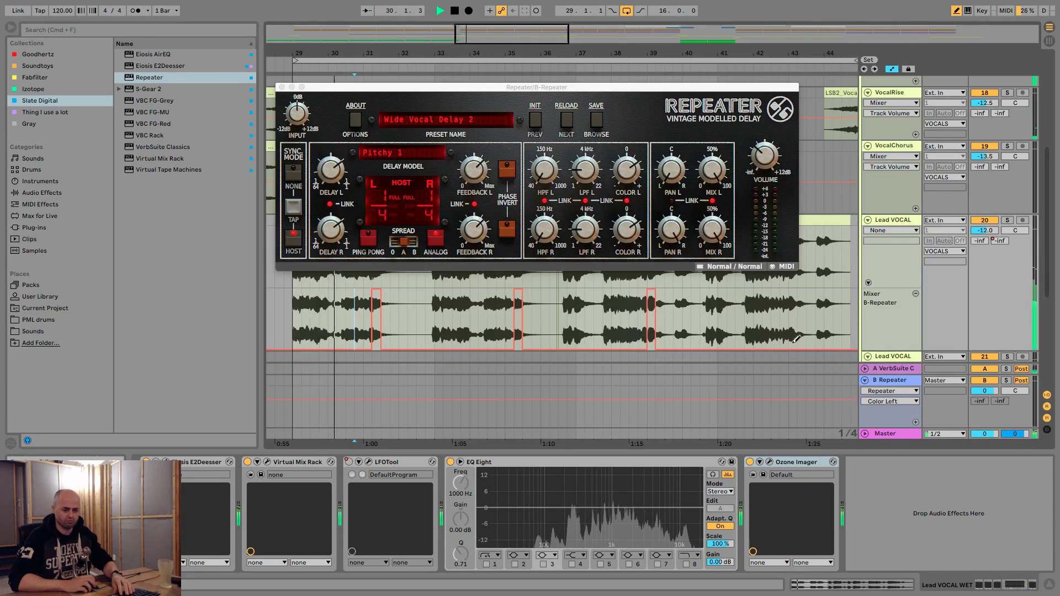
key("super+z")
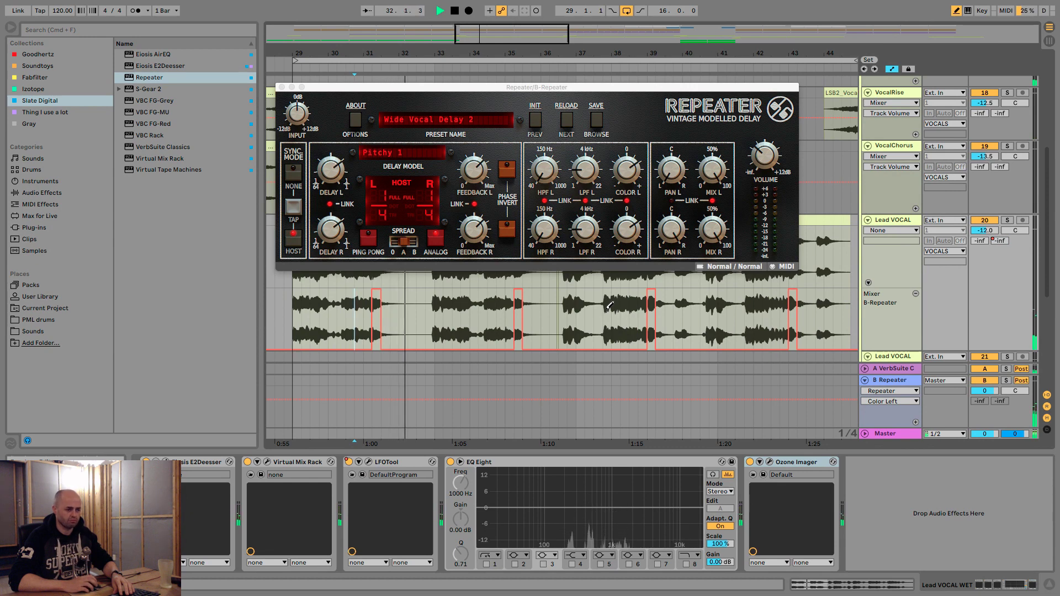
- Stop playback, set Repeater's left feedback to 70%, and nudge its left low-pass filter
key("space")
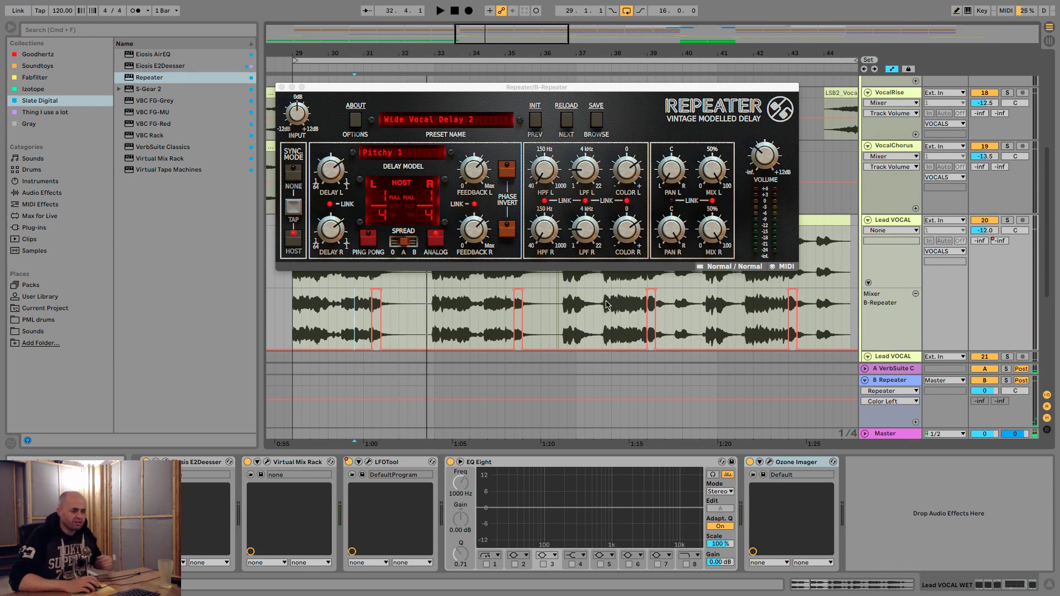
left_click(481, 178)
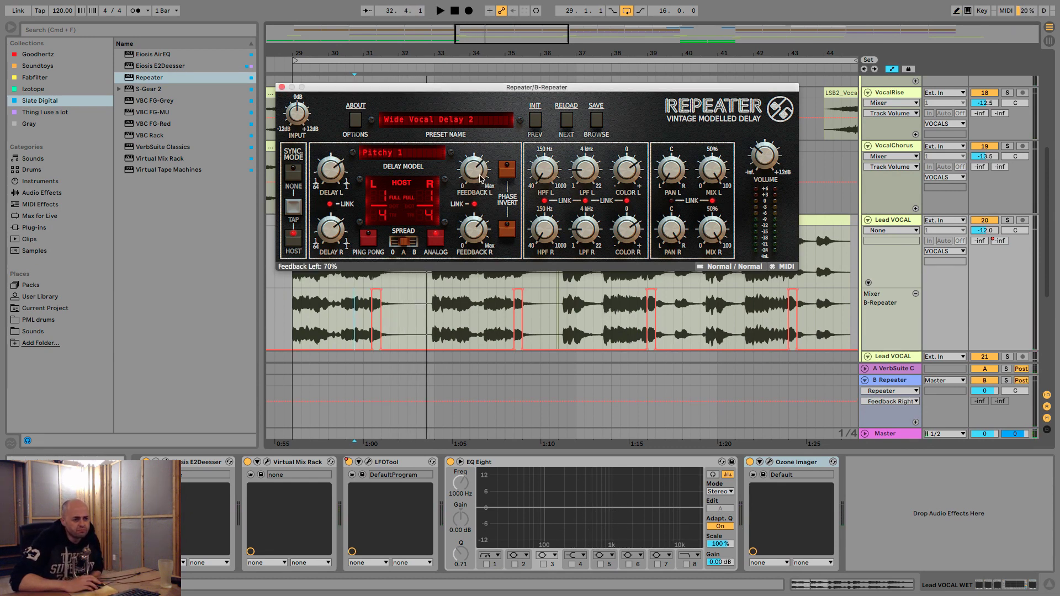
left_click_drag(586, 172, 586, 174)
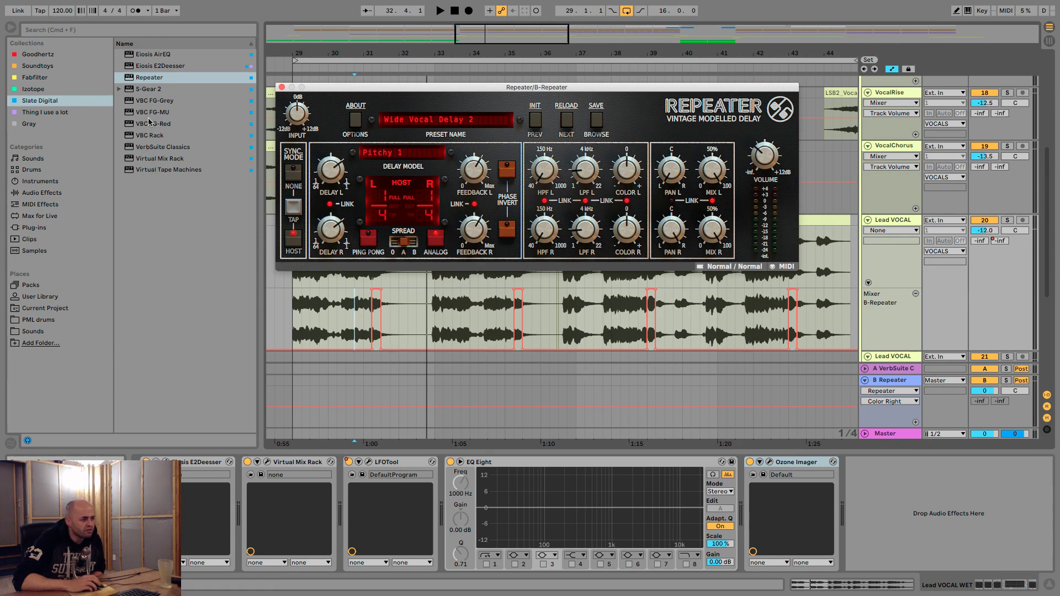
- Add VerbSuite Classics after Repeater on return B, open its device browser, and reposition the window to show the full list
left_click(137, 149)
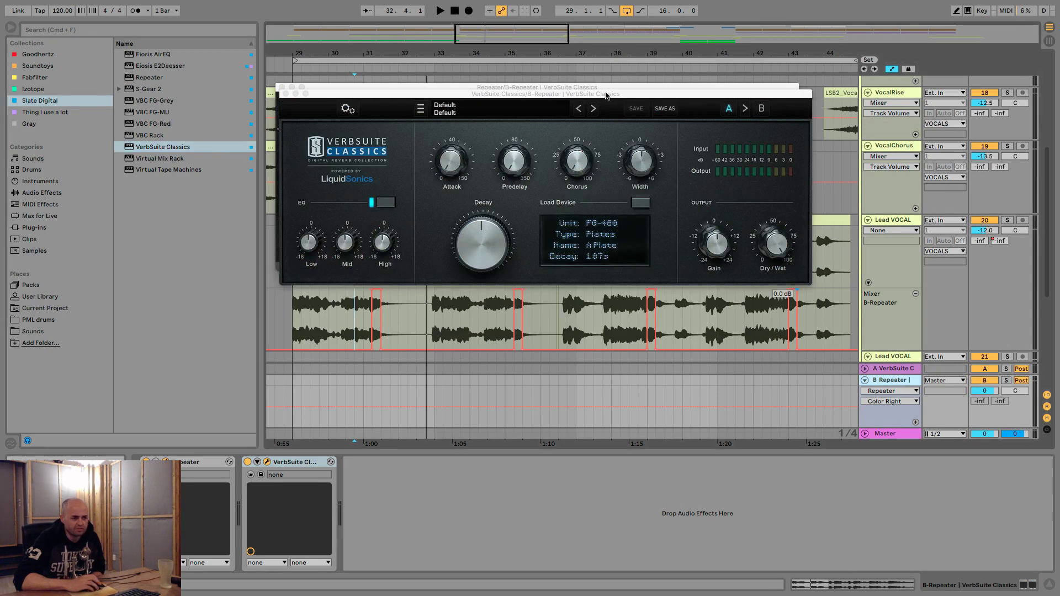
left_click_drag(605, 95, 605, 109)
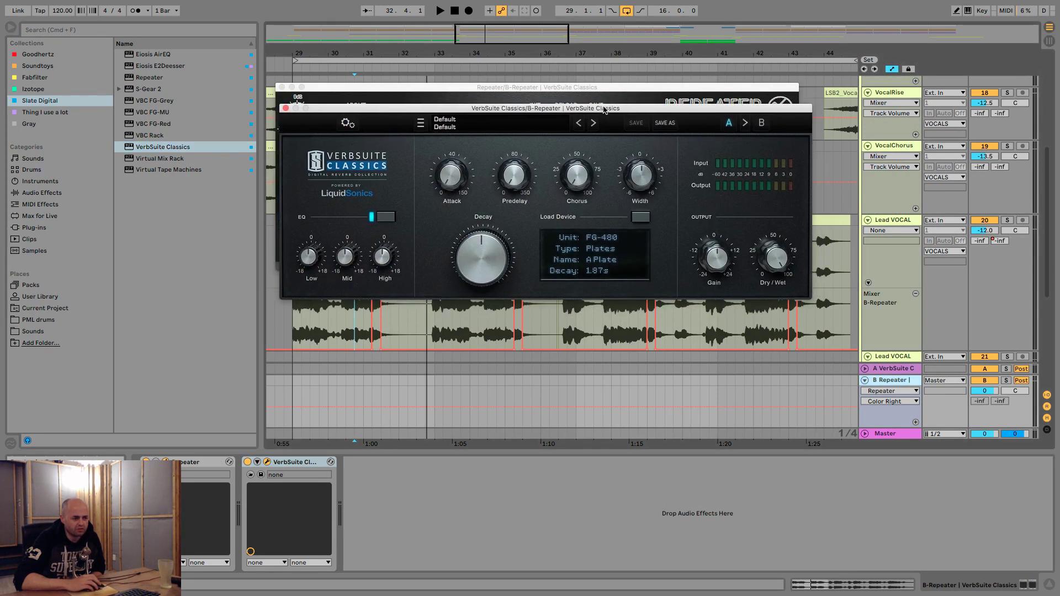
left_click(458, 130)
left_click(422, 125)
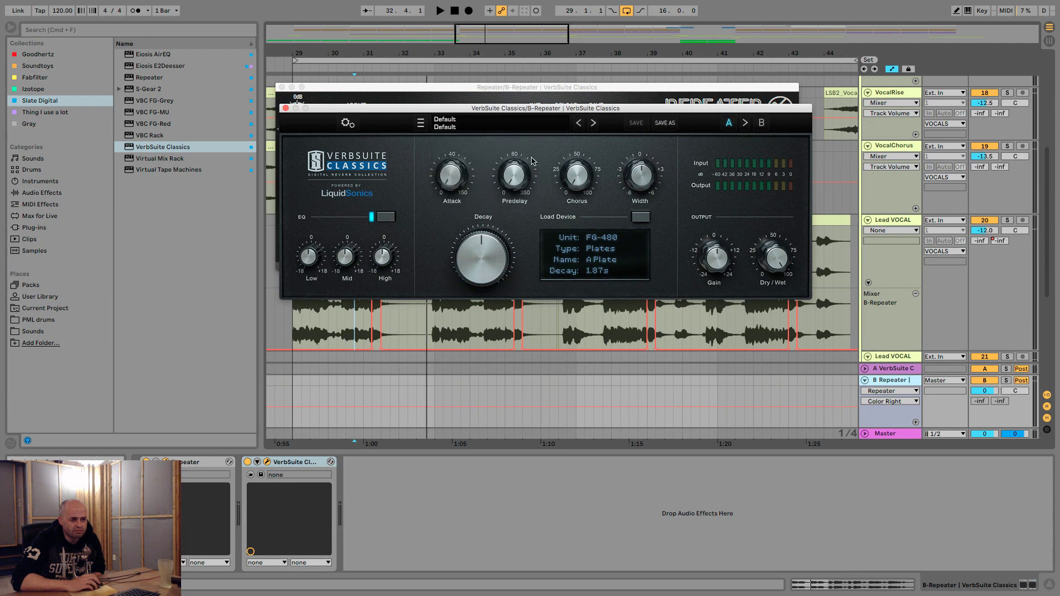
left_click(580, 248)
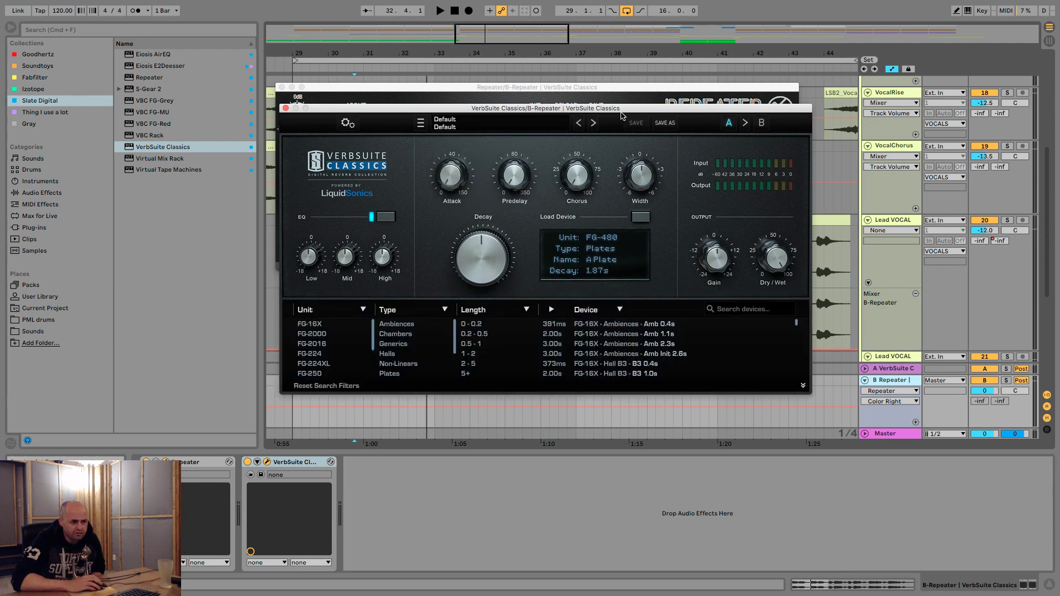
left_click_drag(621, 113, 614, 75)
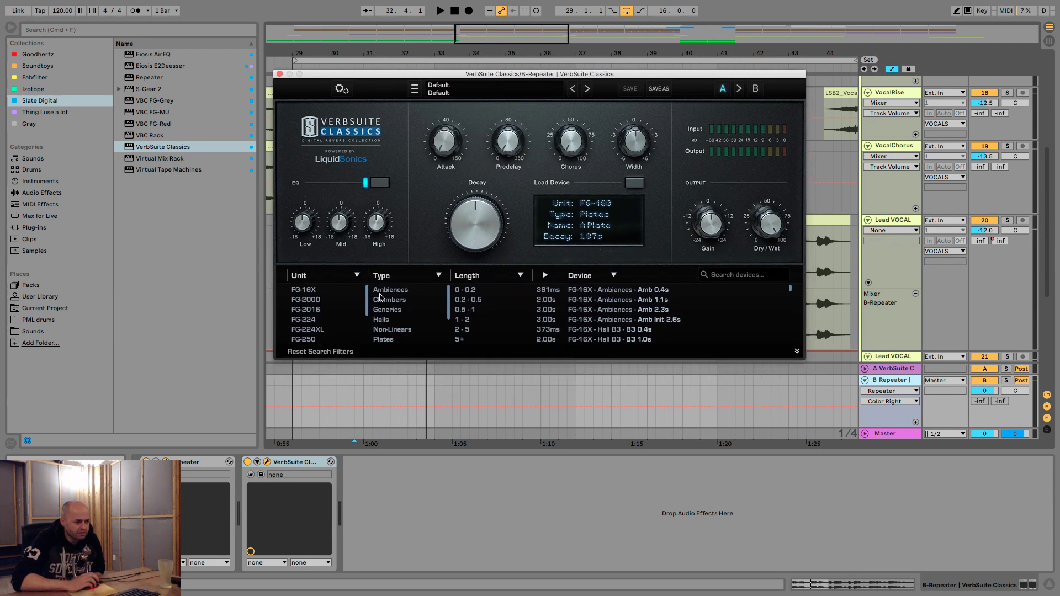
- Filter the reverb devices to Non-Linears and load FG-16X Non-Lin Dark Init
scroll(410, 314, "down", 4)
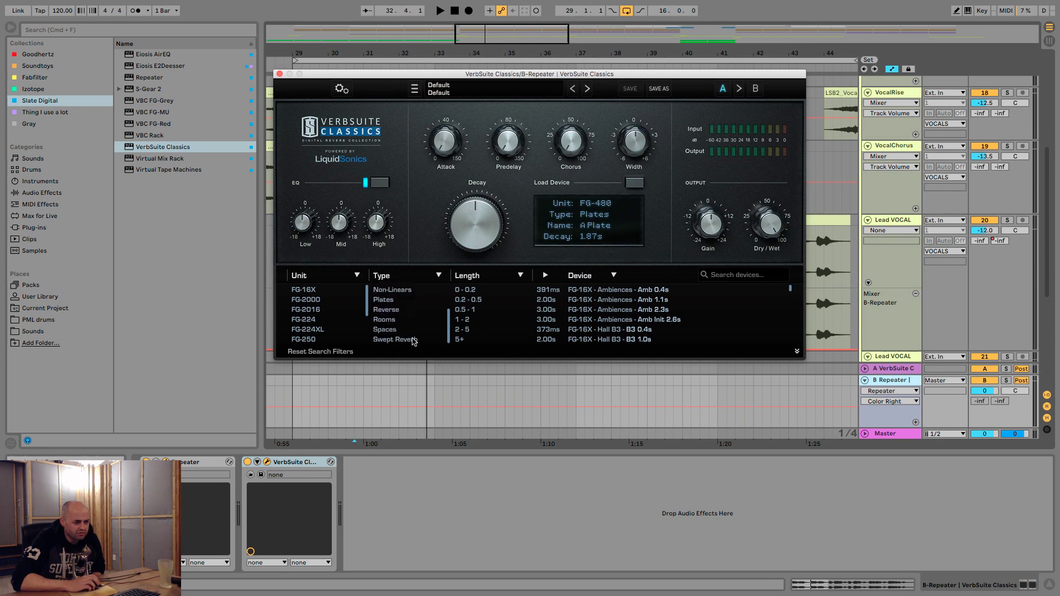
scroll(410, 331, "up", 3)
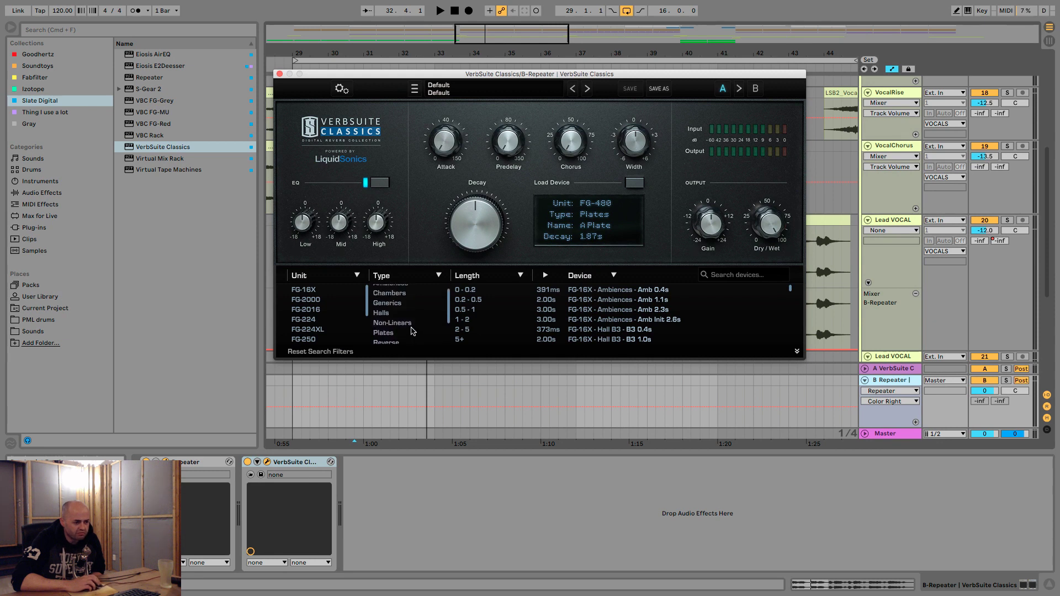
scroll(410, 331, "up", 1)
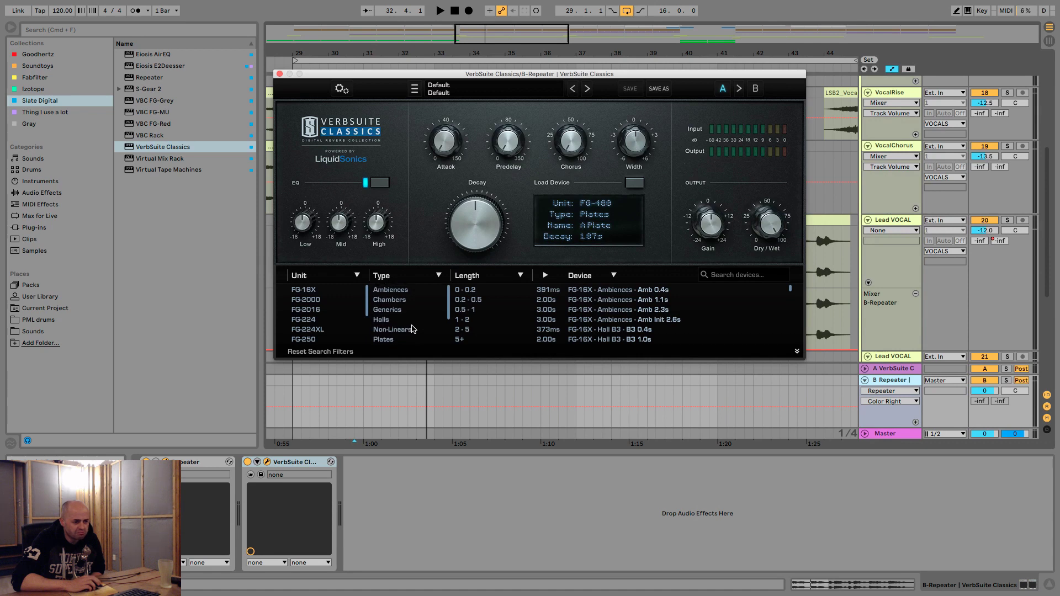
left_click(415, 330)
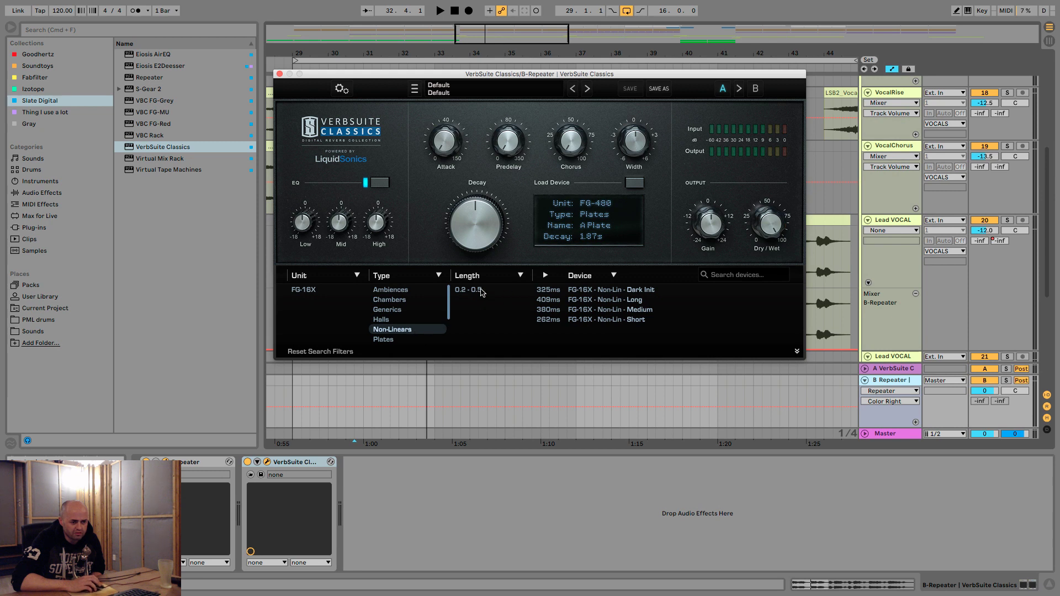
left_click(632, 290)
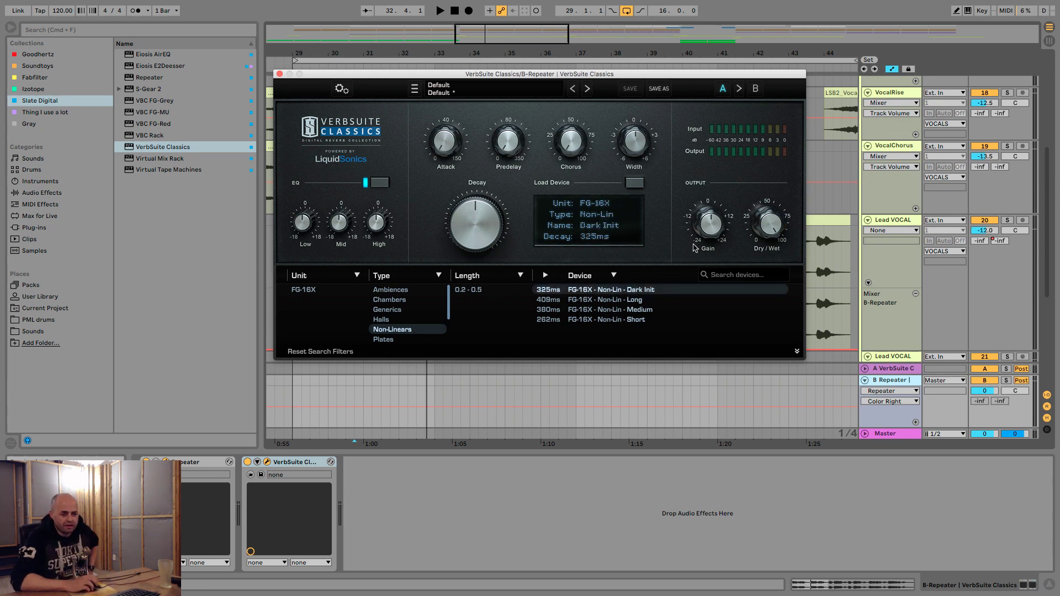
- Reduce VerbSuite Classics' dry/wet to about 22% and audition the reverbed delay throw around bar 31
key("space")
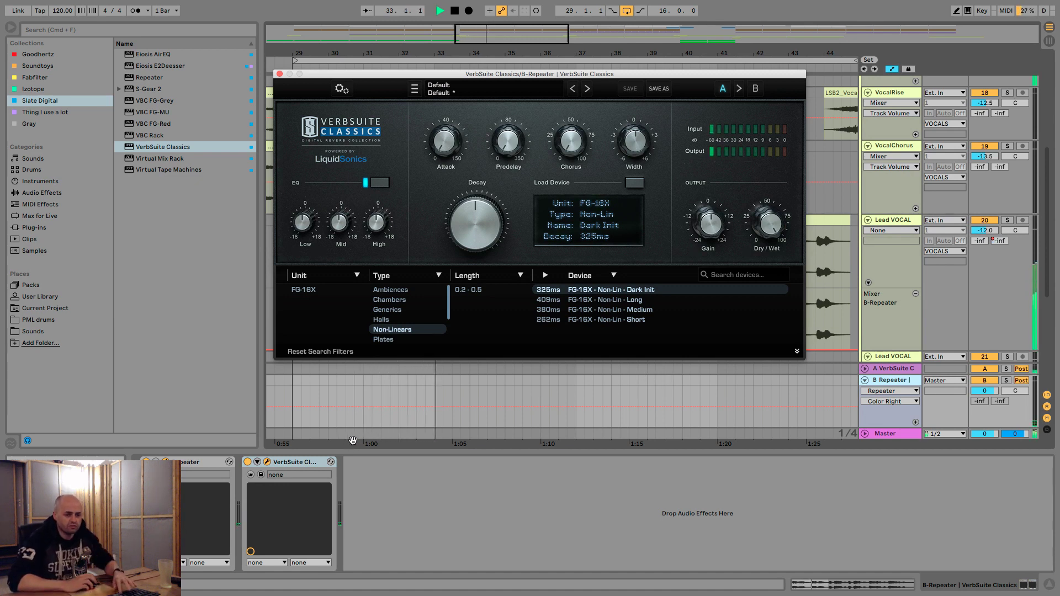
key("space")
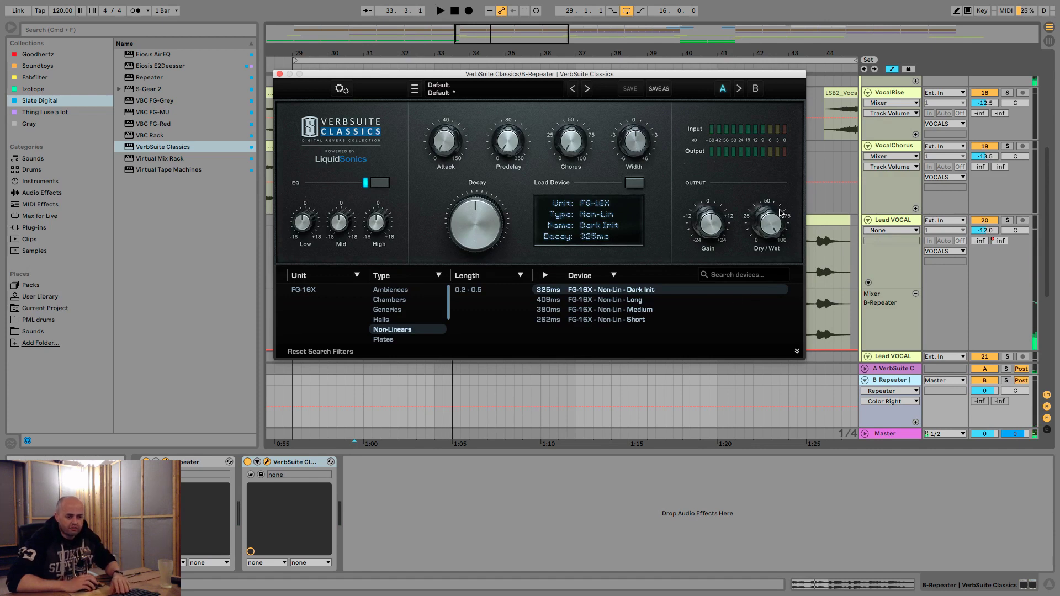
left_click_drag(779, 211, 773, 266)
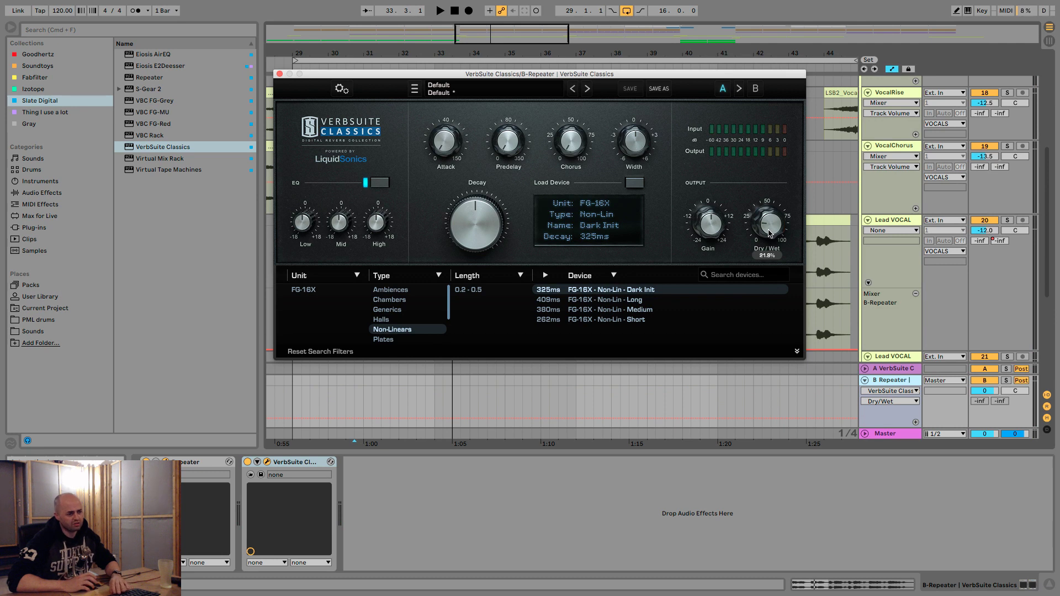
key("space")
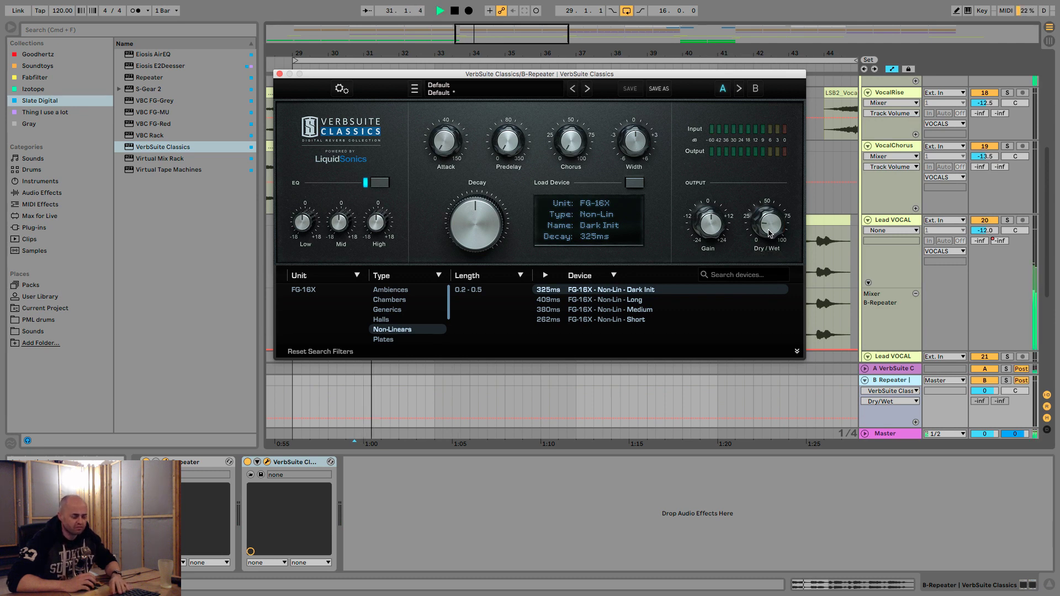
left_click(769, 229)
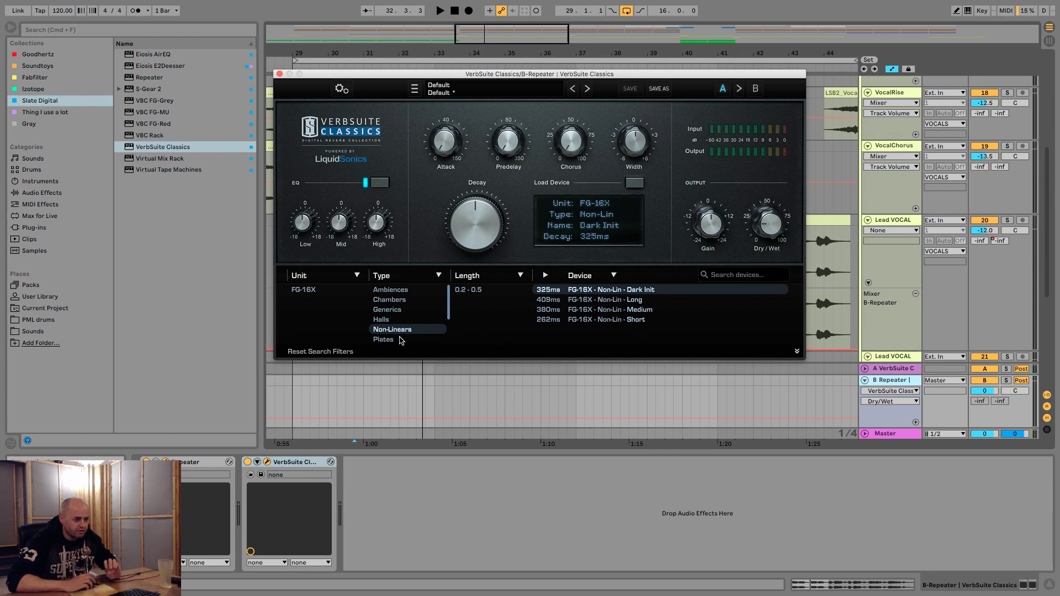
- Look through the remaining reverb types and close the VerbSuite Classics and Repeater windows
scroll(401, 339, "down", 4)
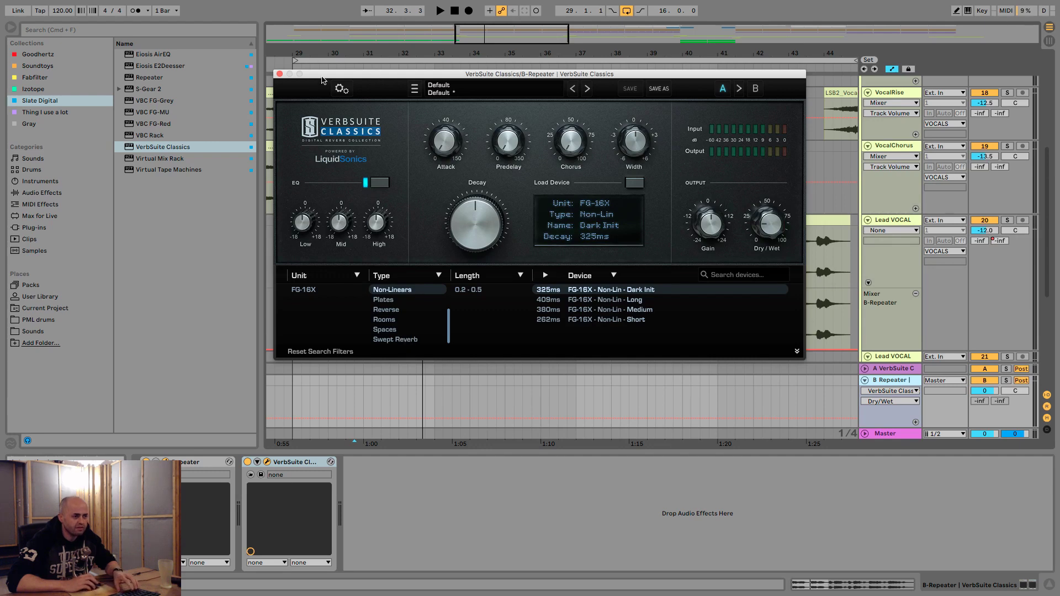
left_click(279, 74)
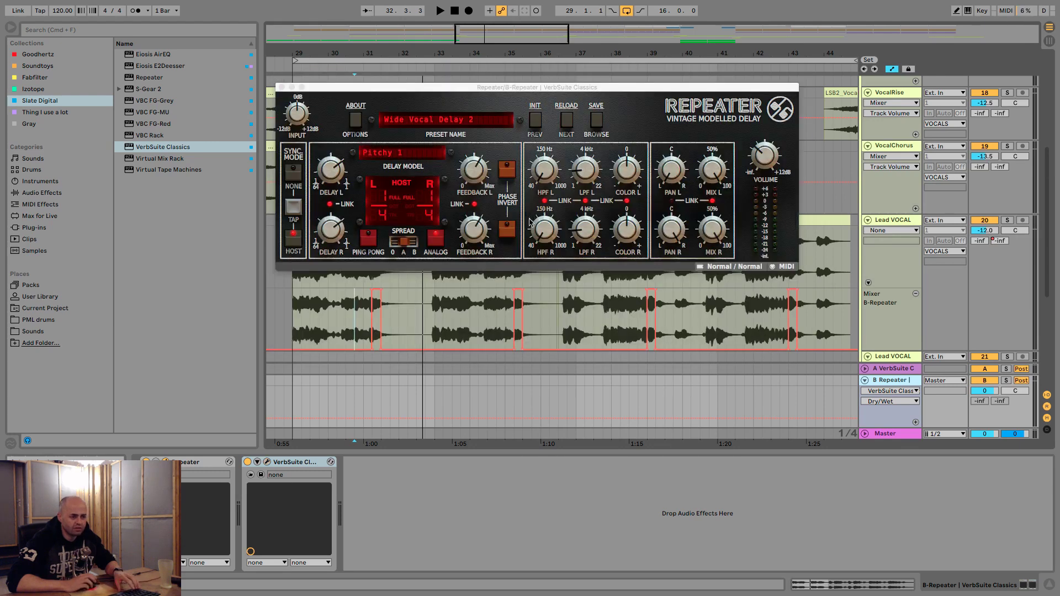
left_click(281, 87)
- Open key mapping for the Lead VOCAL track on channel 20 and delete all existing key mappings
left_click(893, 223)
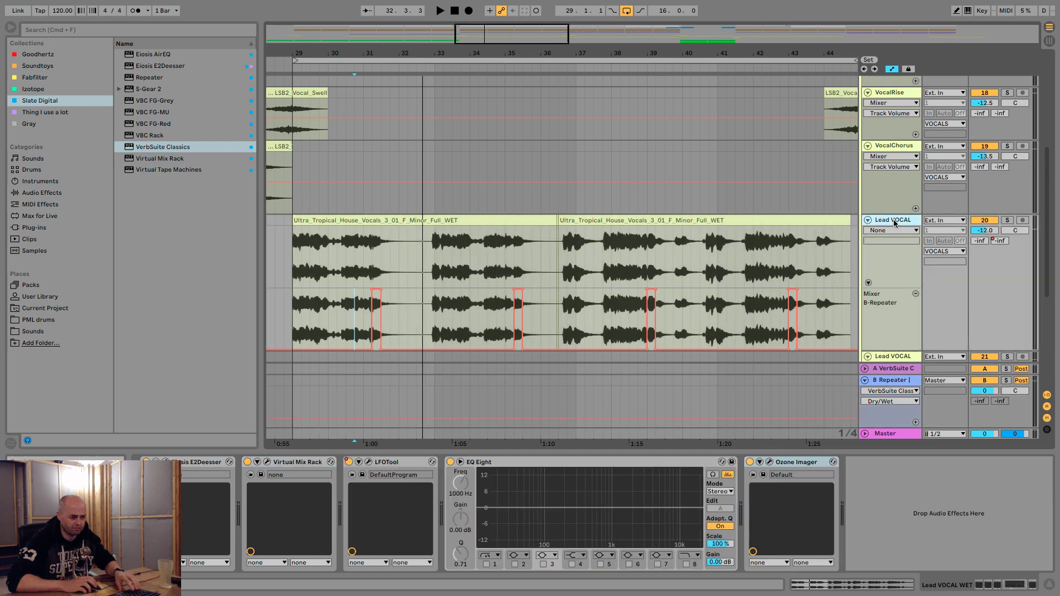
key("super+k")
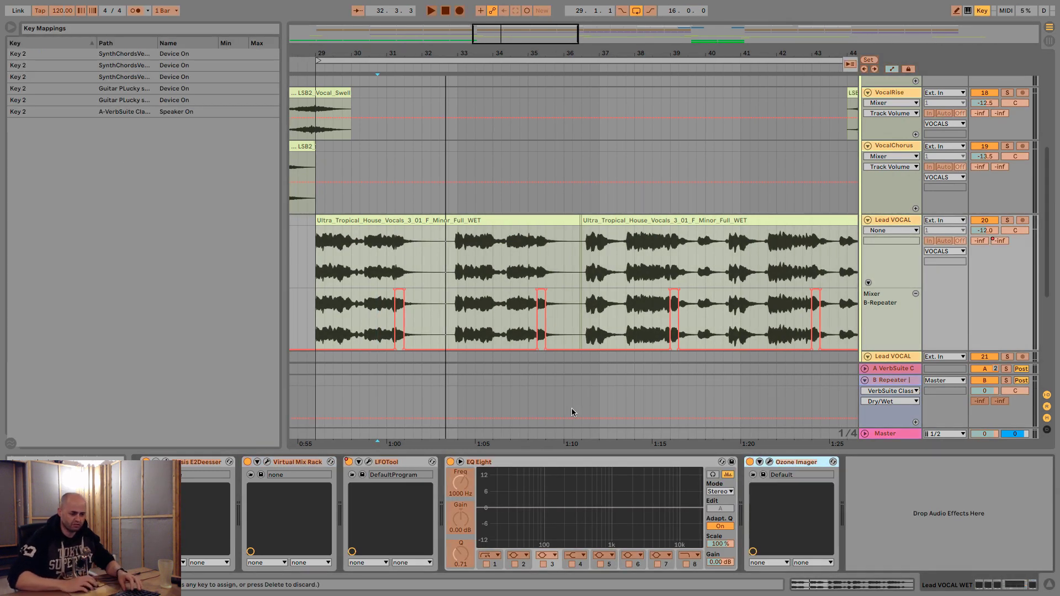
left_click(750, 462)
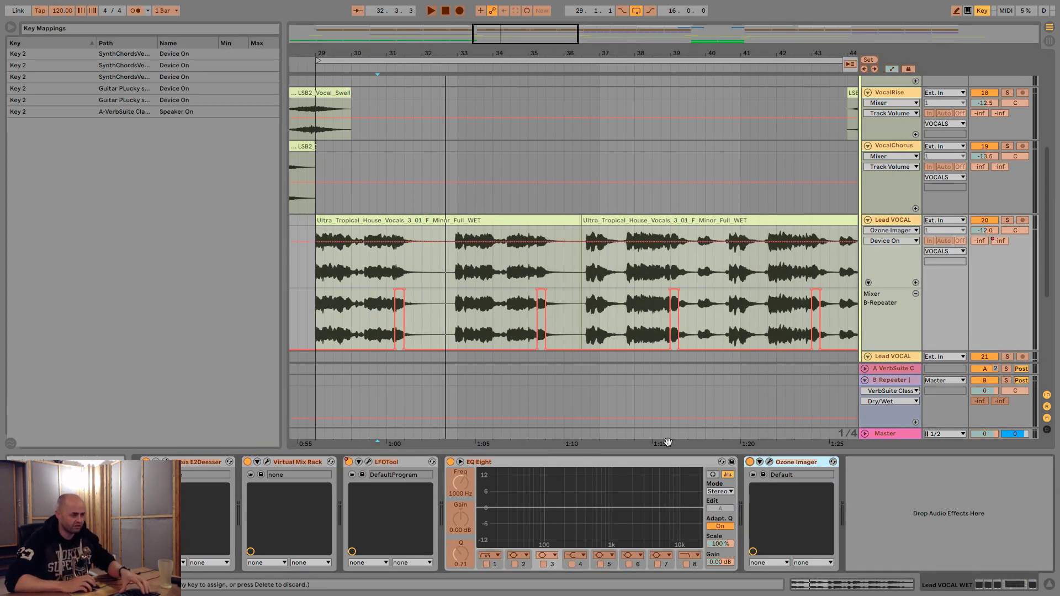
left_click_drag(191, 112, 194, 44)
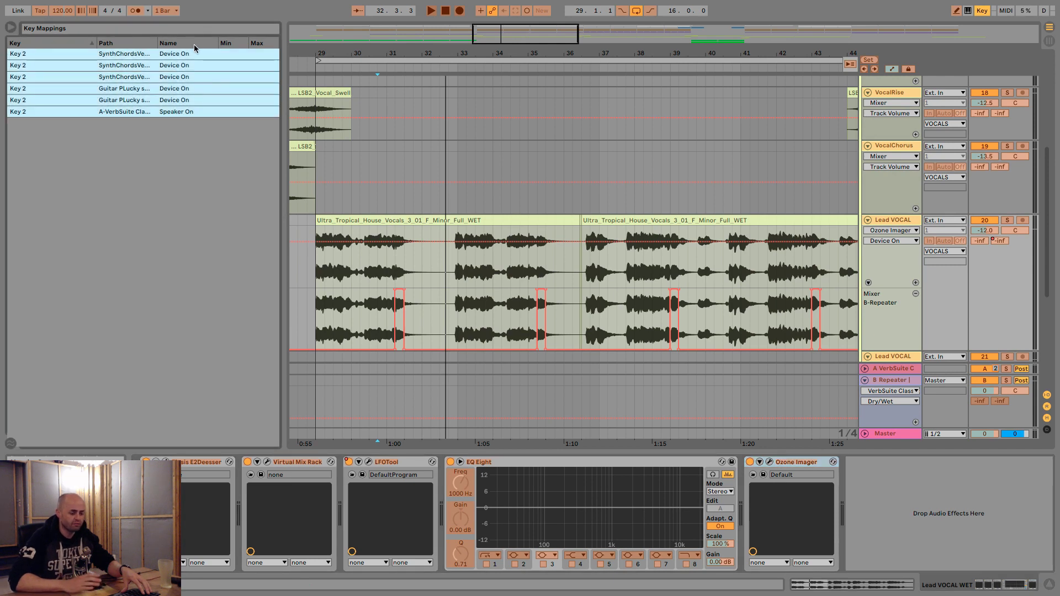
key("Delete")
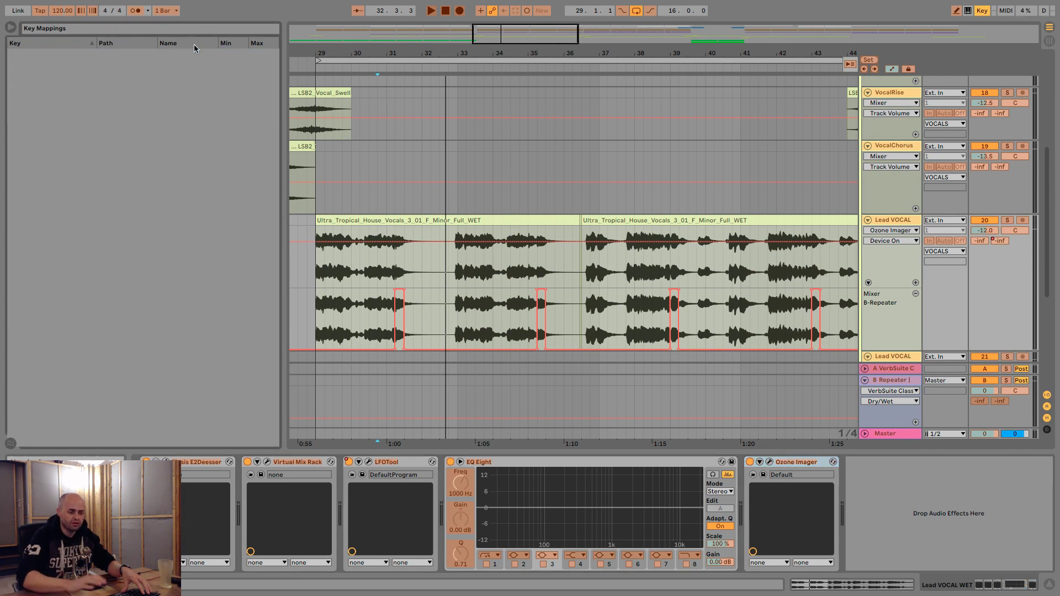
- Map the on/off switches of Ozone Imager, LFOTool, Virtual Mix Rack and Eiosis E2Deesser to key 2 and leave key mapping
left_click(748, 462)
key("2")
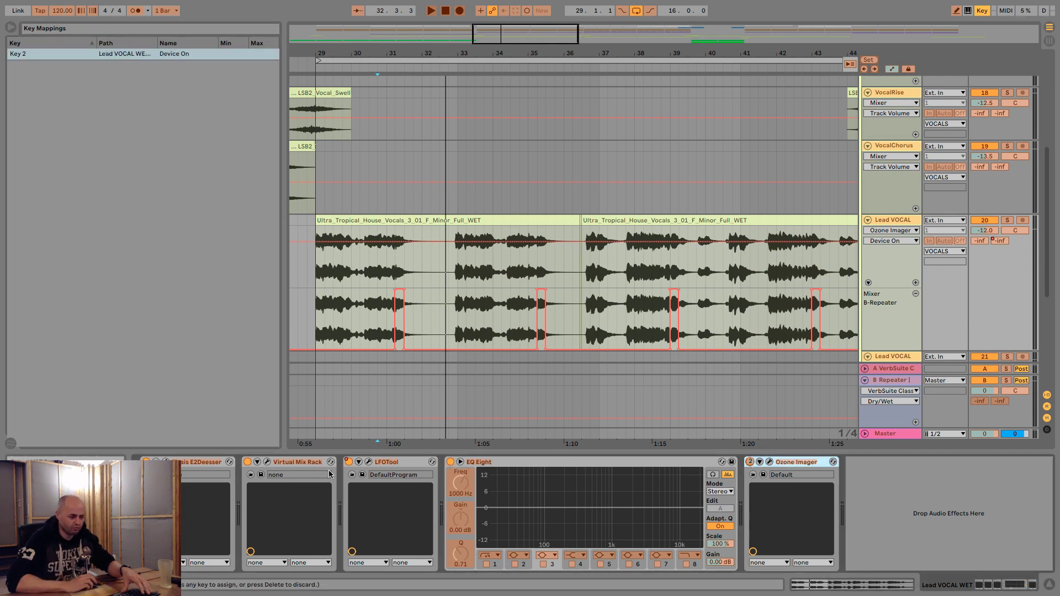
left_click(348, 462)
key("2")
left_click(246, 462)
key("2")
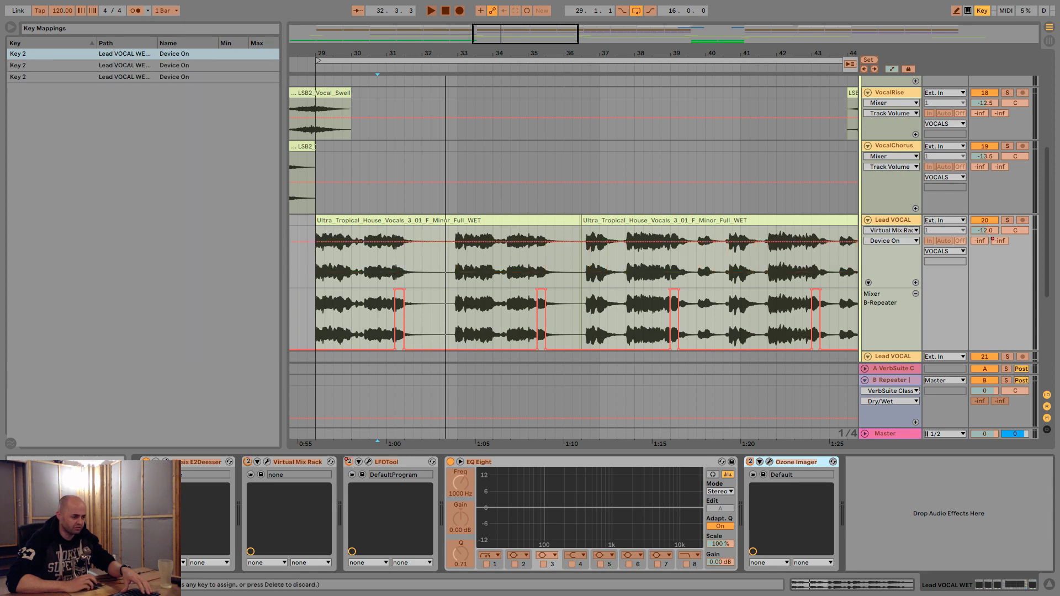
left_click(146, 462)
key("2")
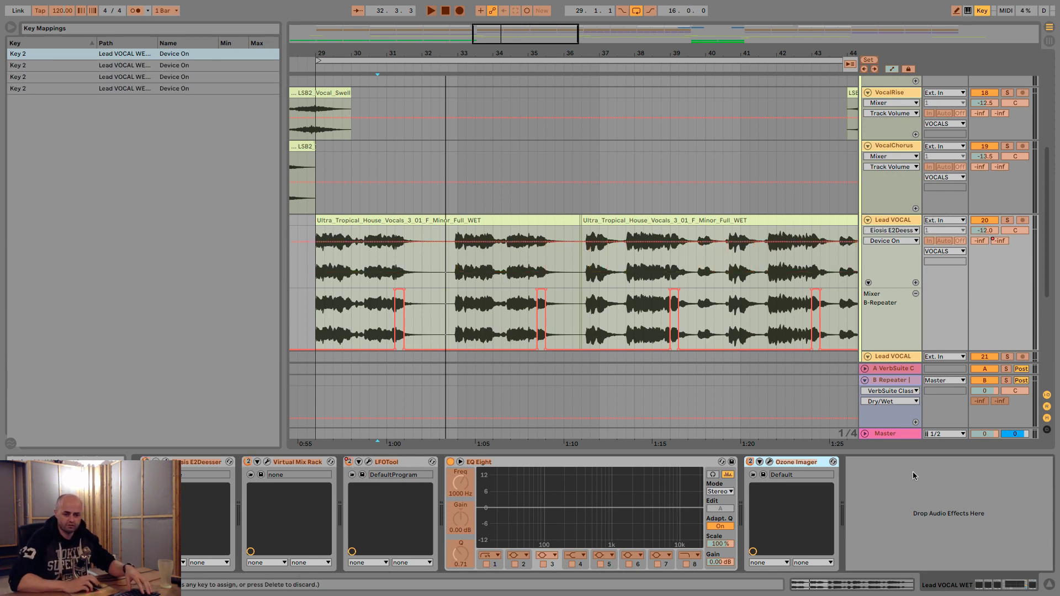
key("super+k")
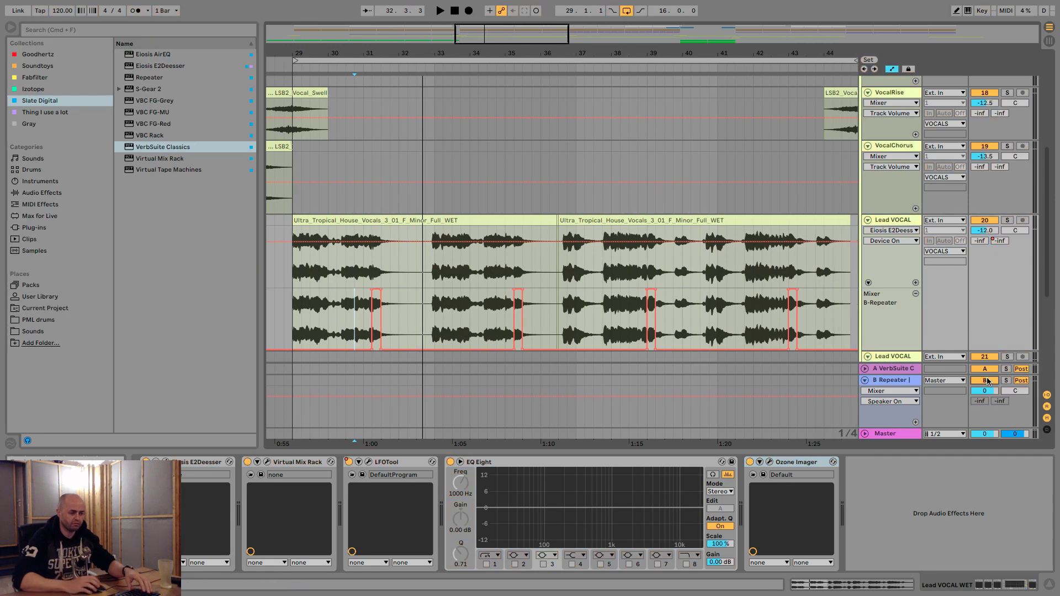
- Audition the lead vocal from bar 29 while toggling the mapped effects, stop playback and close the Virtual Mix Rack window
key("2")
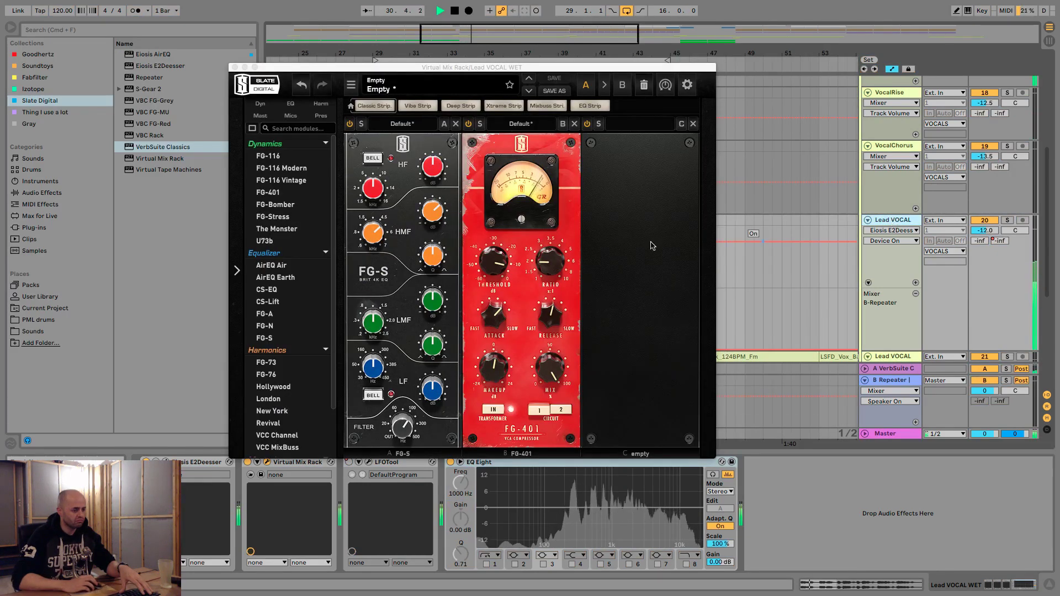
left_click(437, 219)
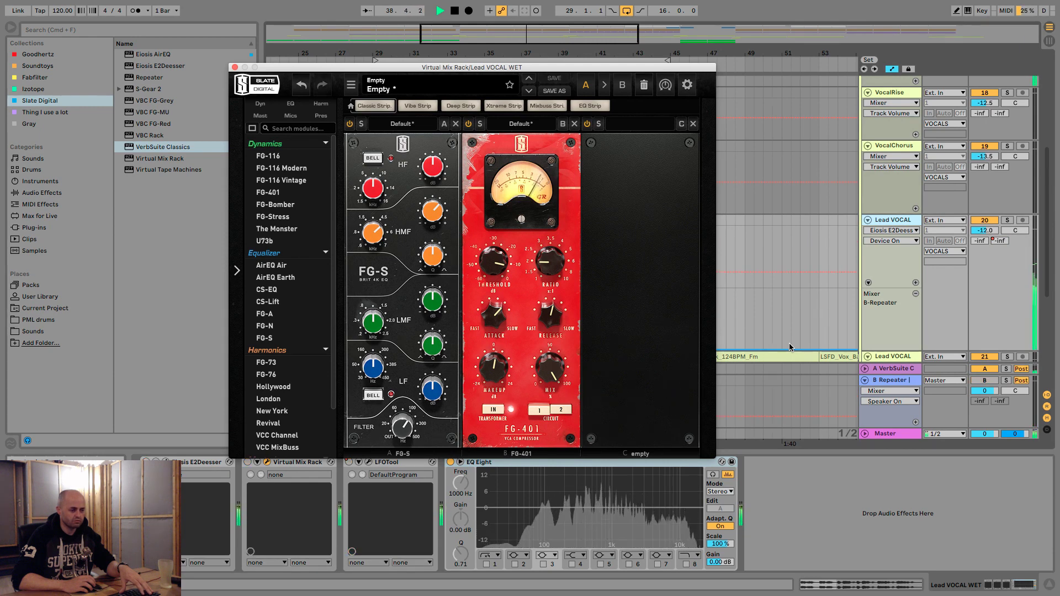
key("space")
left_click(234, 66)
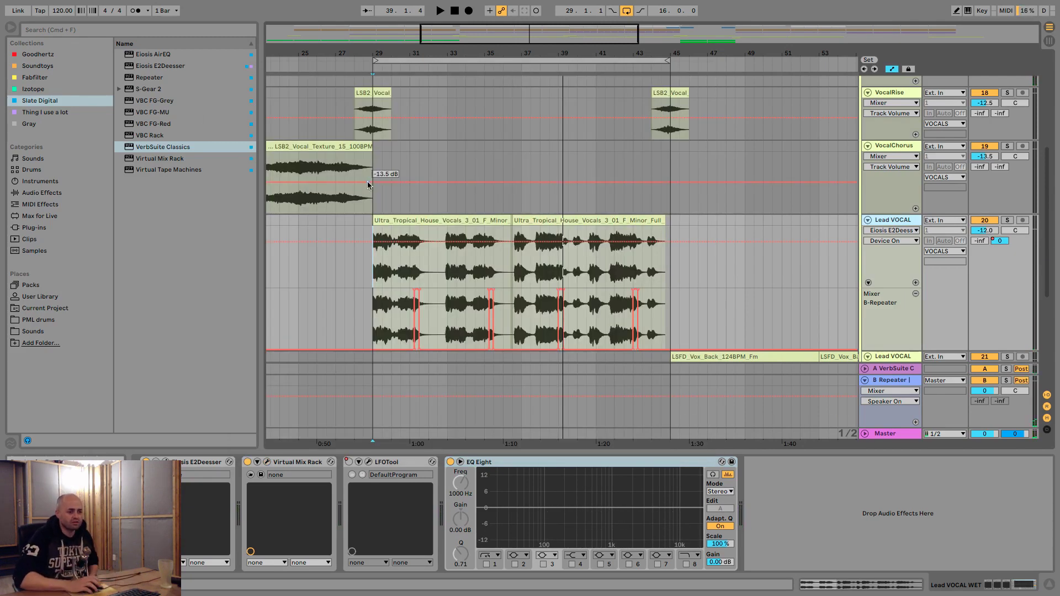
- Collapse the Lead VOCAL track on channel 20 and show the device chain of the B Repeater return
left_click(867, 220)
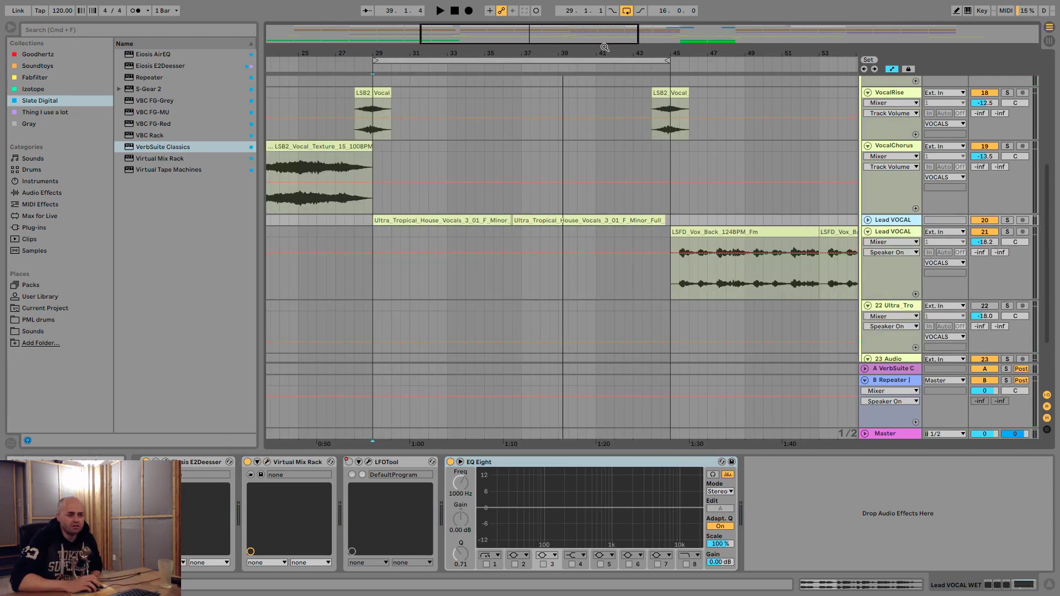
left_click_drag(605, 48, 467, 48)
scroll(571, 202, "up", 5)
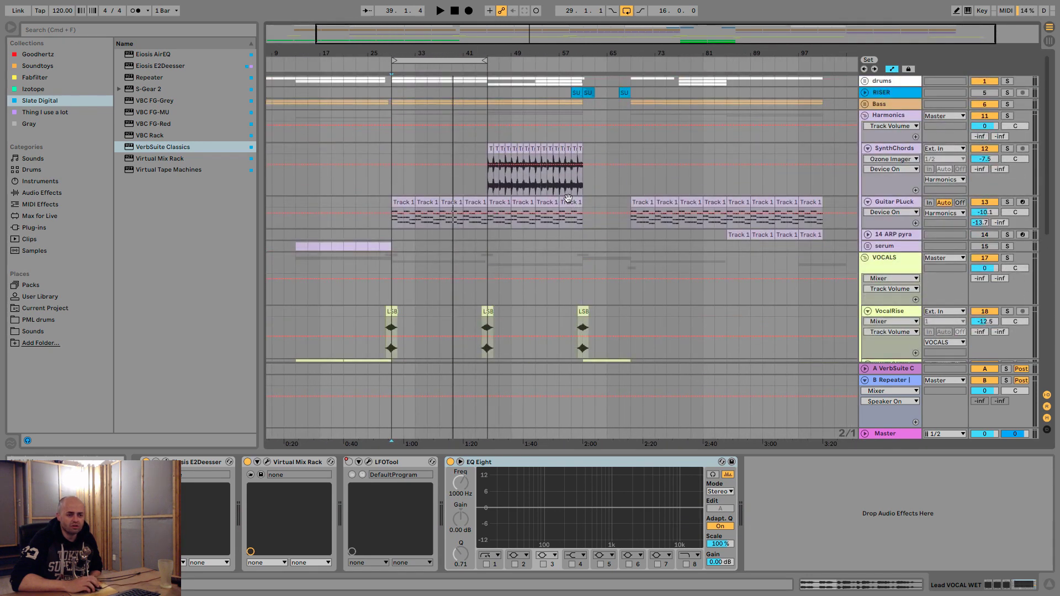
scroll(826, 234, "down", 3)
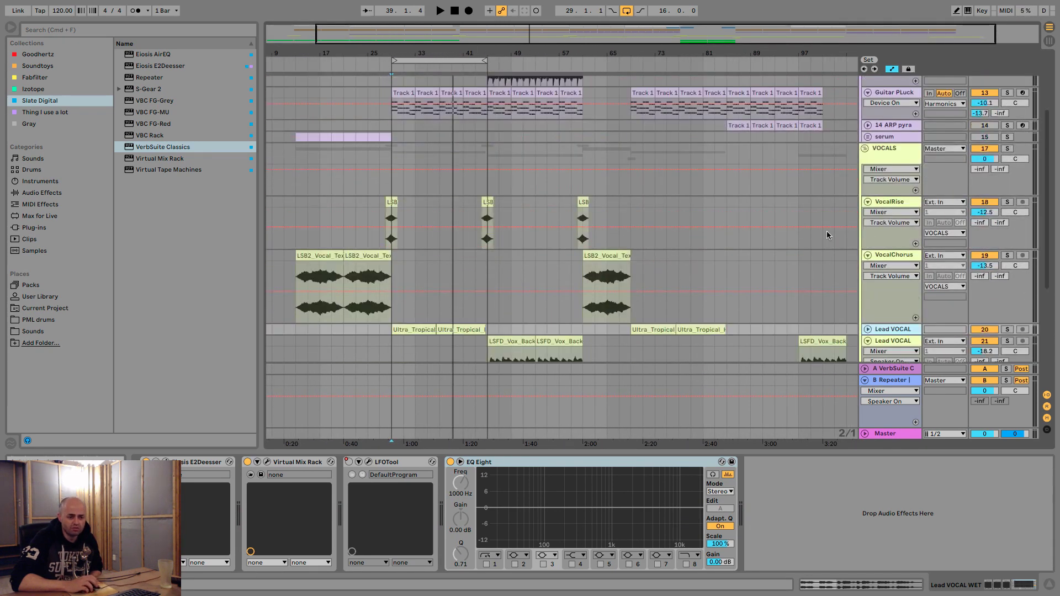
left_click(898, 386)
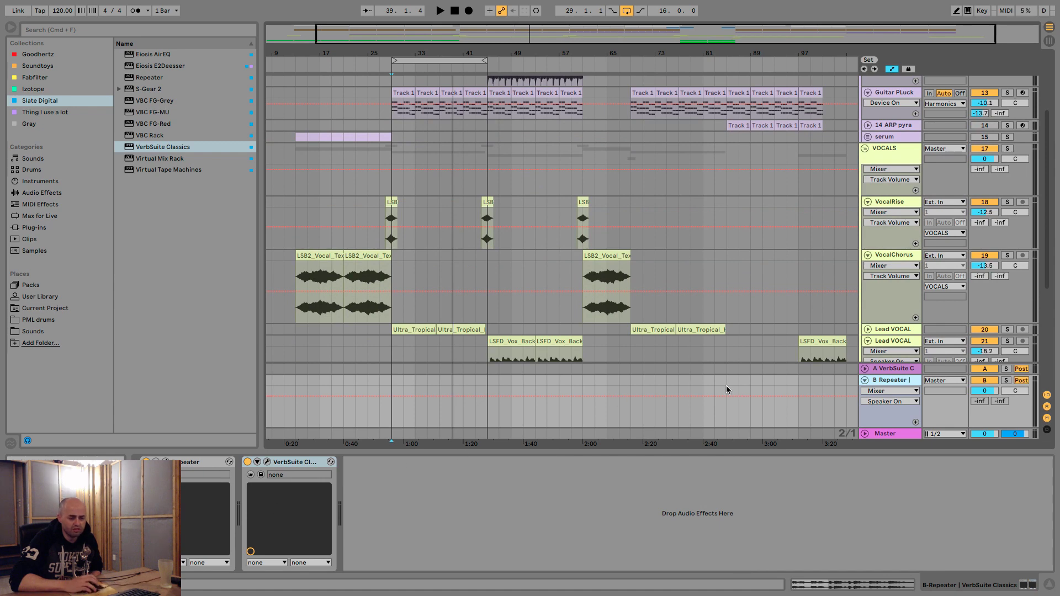
- Extend the arrangement loop from bar 29 to bar 61, making it 32 bars long, and collapse the Harmonics group
scroll(674, 326, "down", 2)
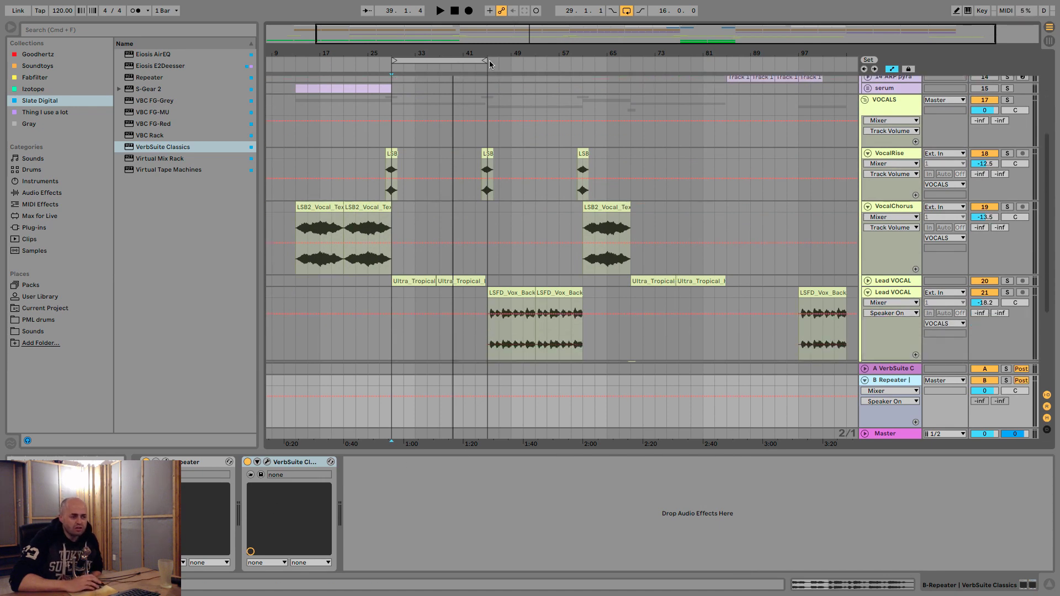
left_click_drag(490, 65, 582, 64)
scroll(634, 203, "up", 4)
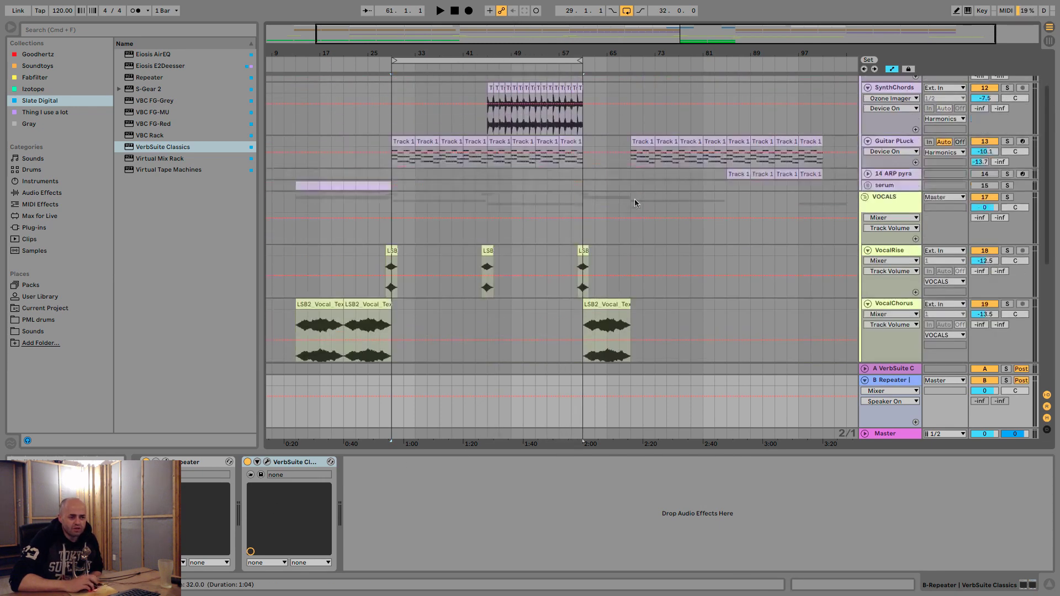
scroll(861, 146, "up", 3)
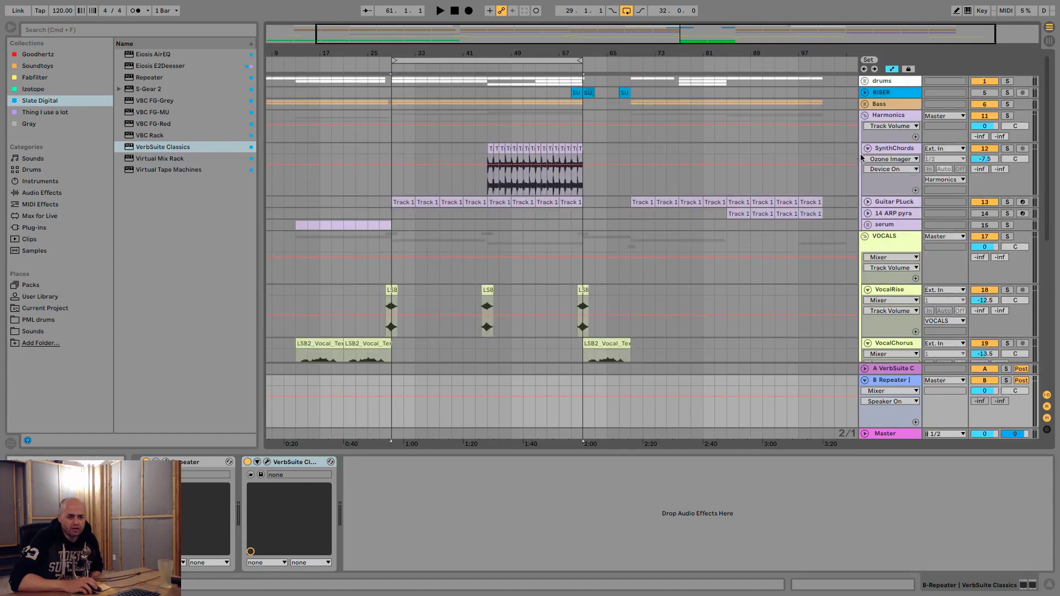
left_click(865, 116)
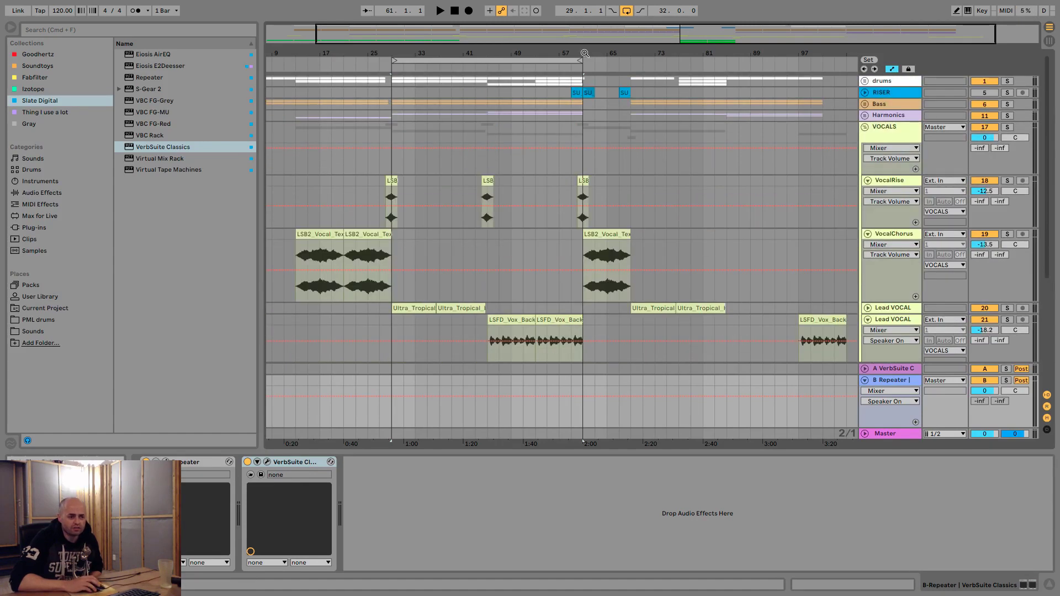
left_click_drag(583, 54, 585, 51)
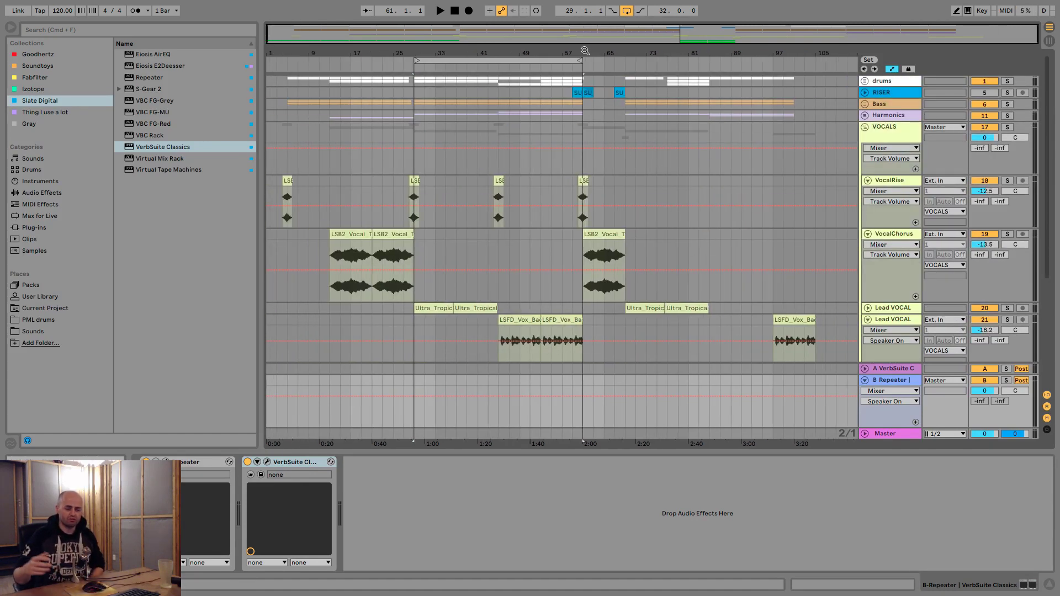